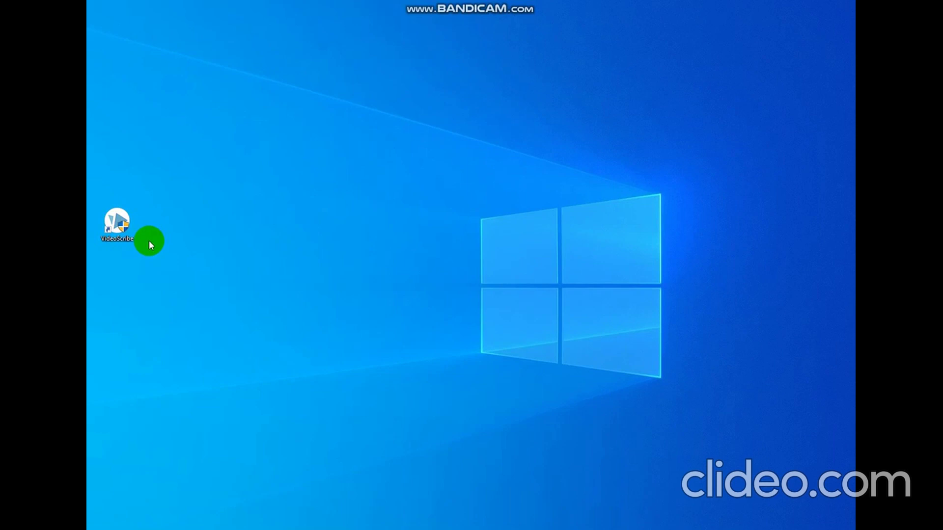
Launch VideoScribe from its desktop shortcut and bring up the login screen.
double_click(119, 222)
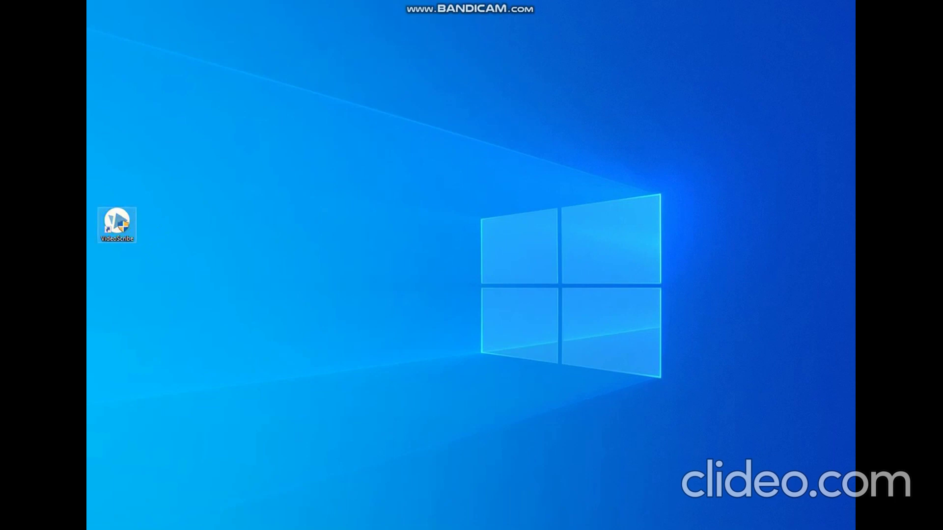
left_click(296, 336)
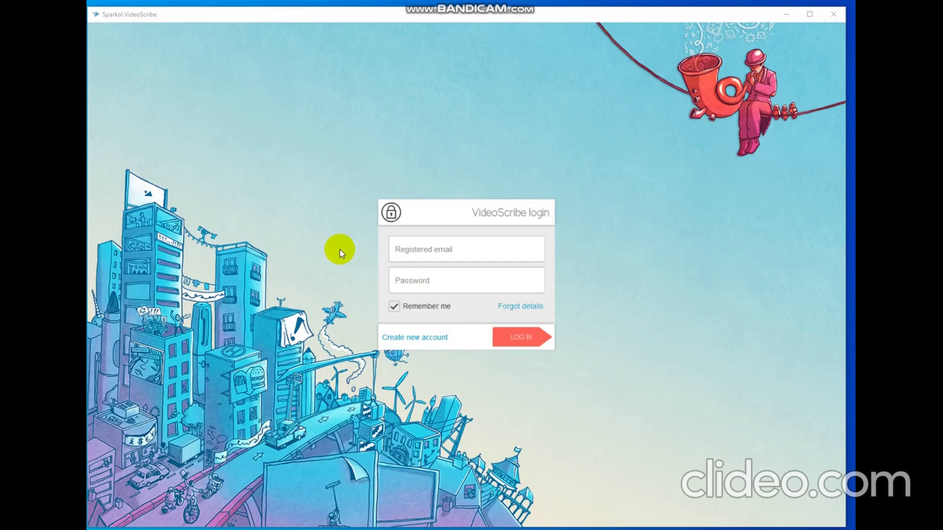
Log in with the registered email address and account password.
left_click(420, 252)
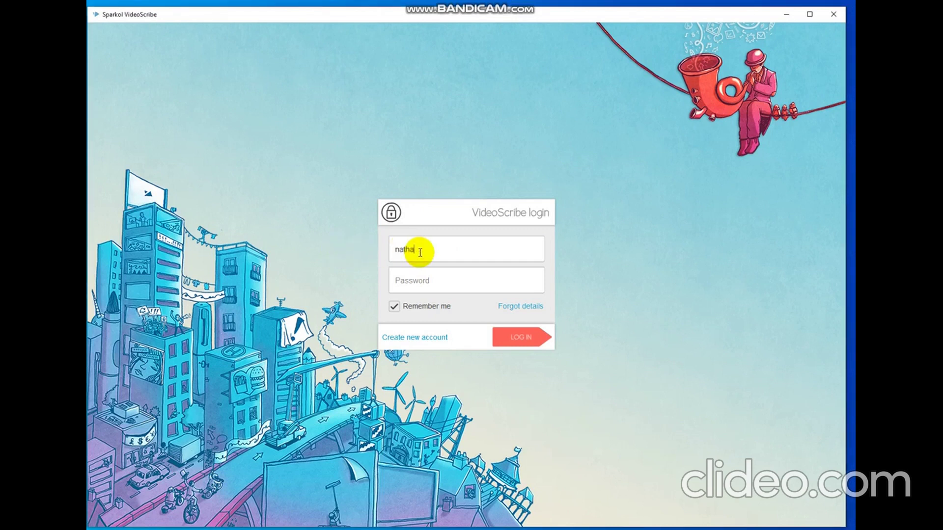
left_click(426, 282)
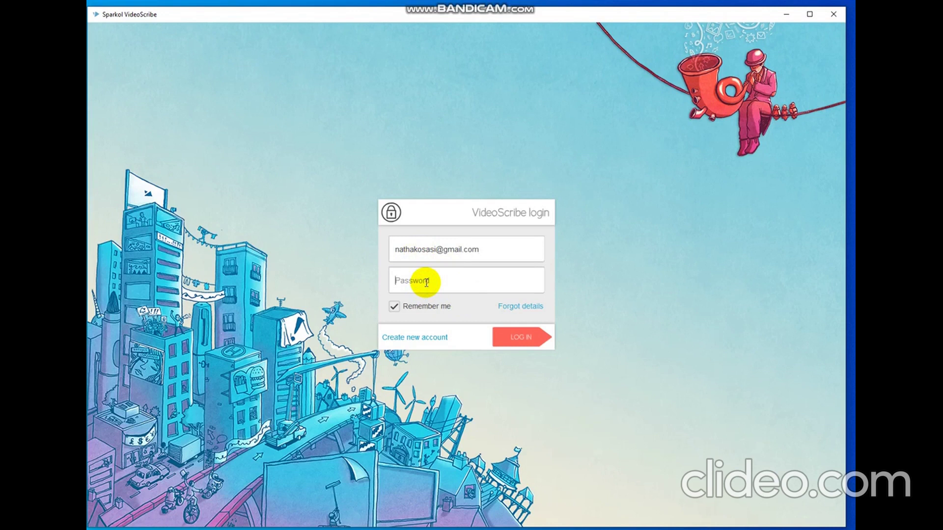
type("********")
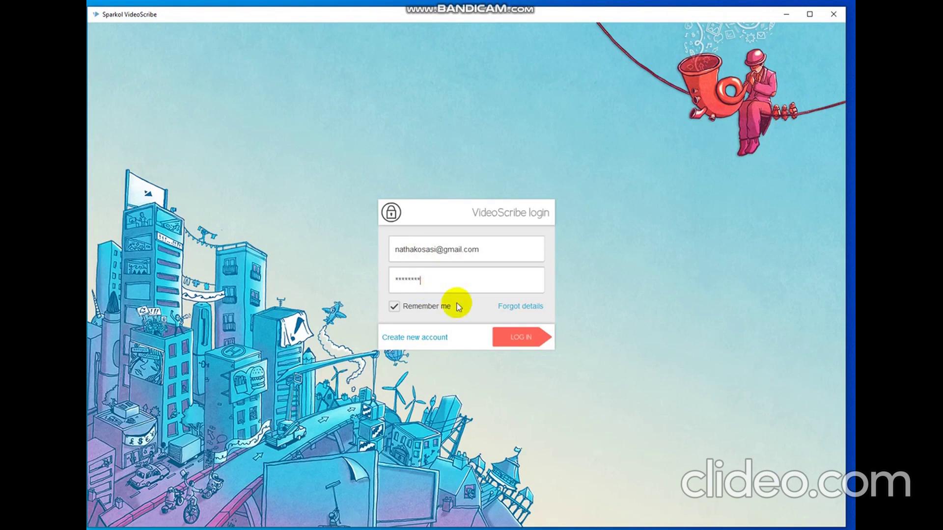
left_click(529, 348)
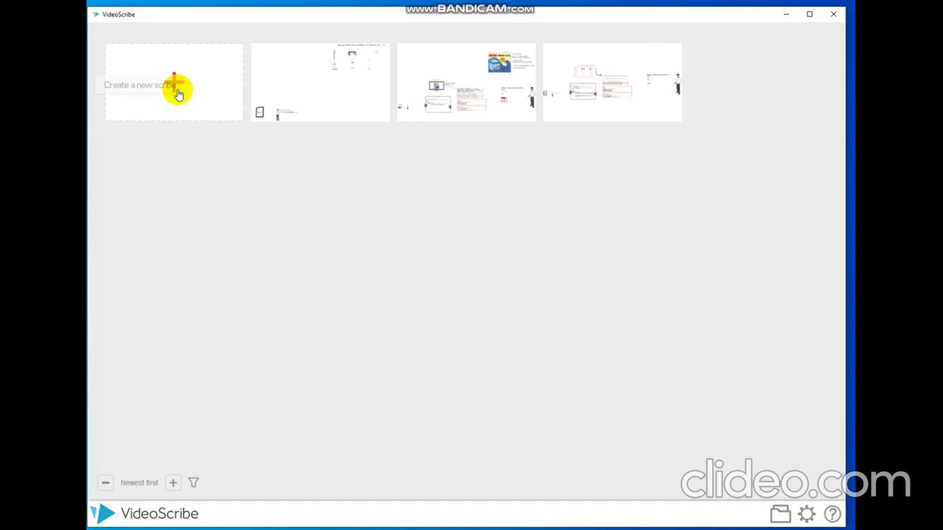
Start a new scribe and select the welcome title scene in the timeline.
left_click(176, 89)
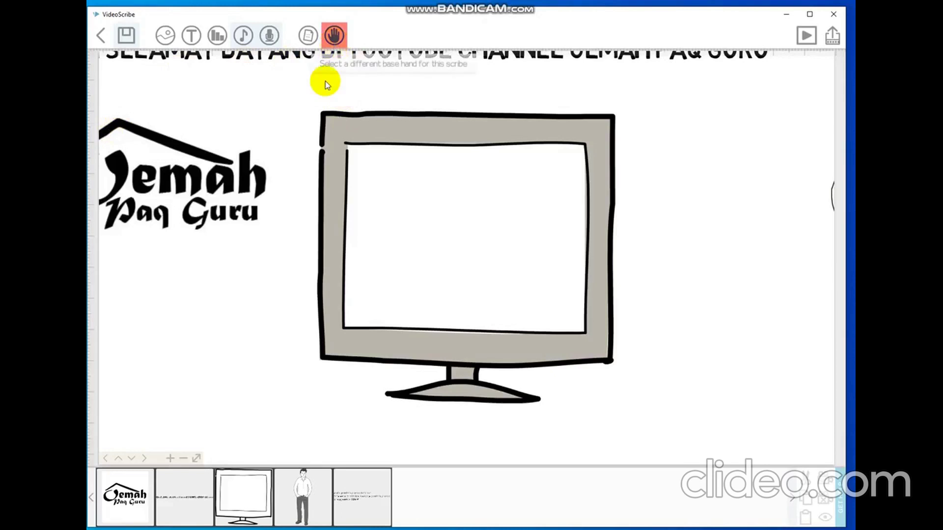
left_click(180, 497)
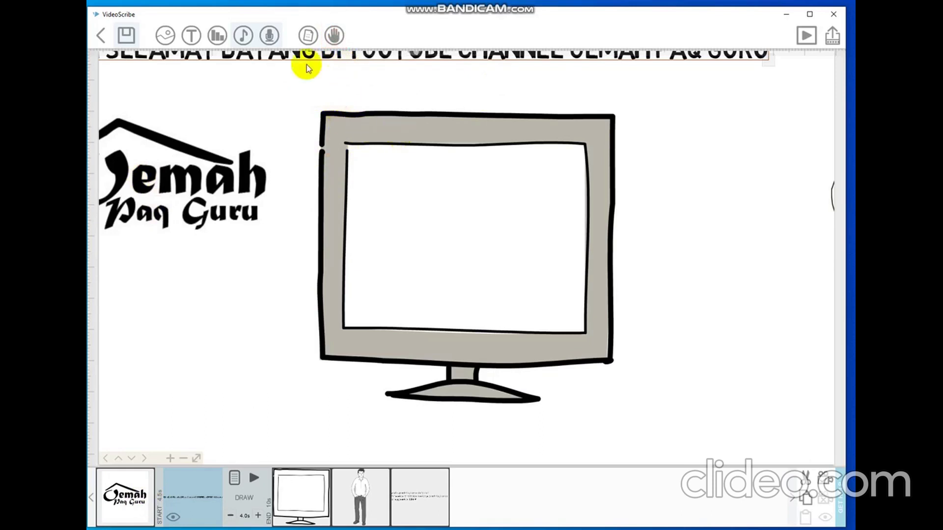
left_click(334, 35)
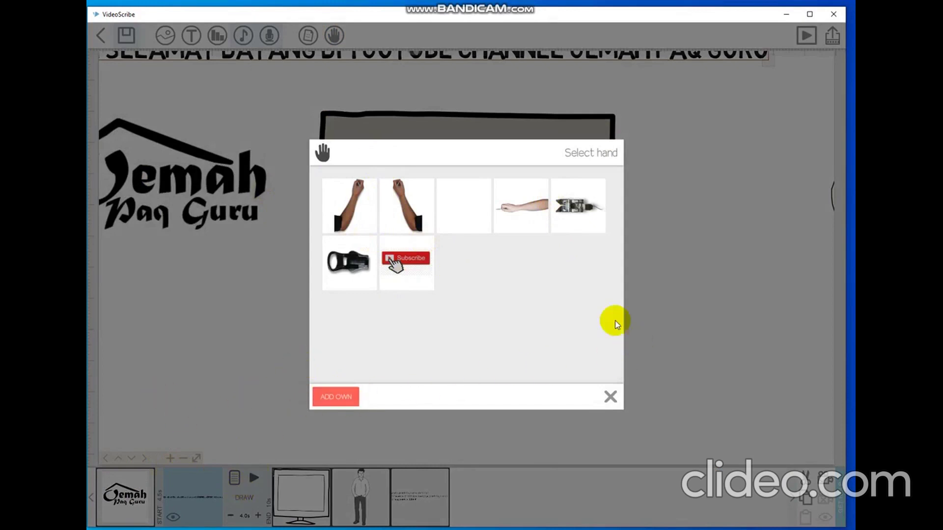
left_click(611, 397)
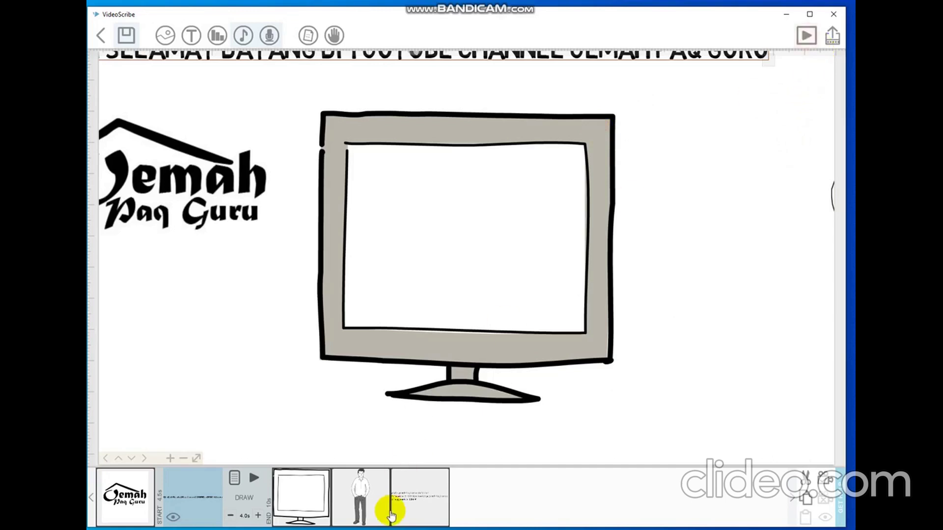
Preview the scribe from the intro text scene, stop it, then open Publish.
left_click(427, 499)
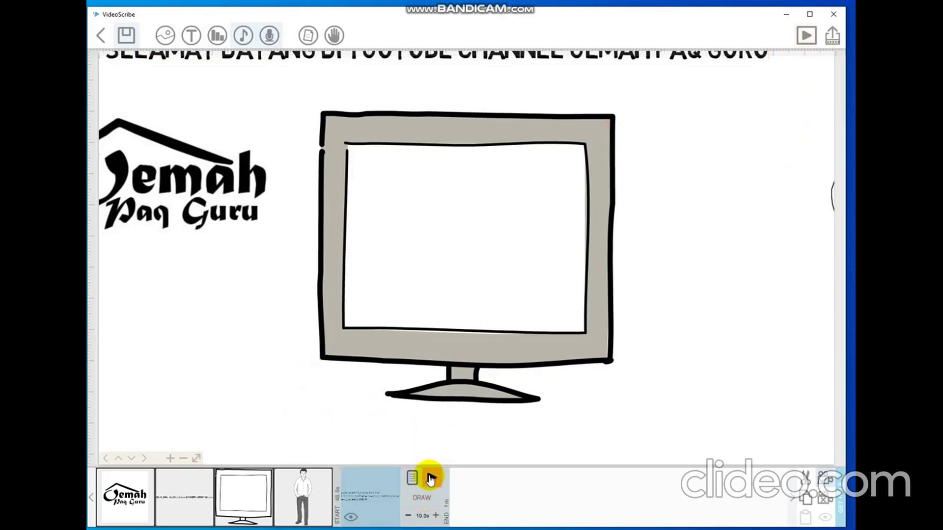
left_click(431, 478)
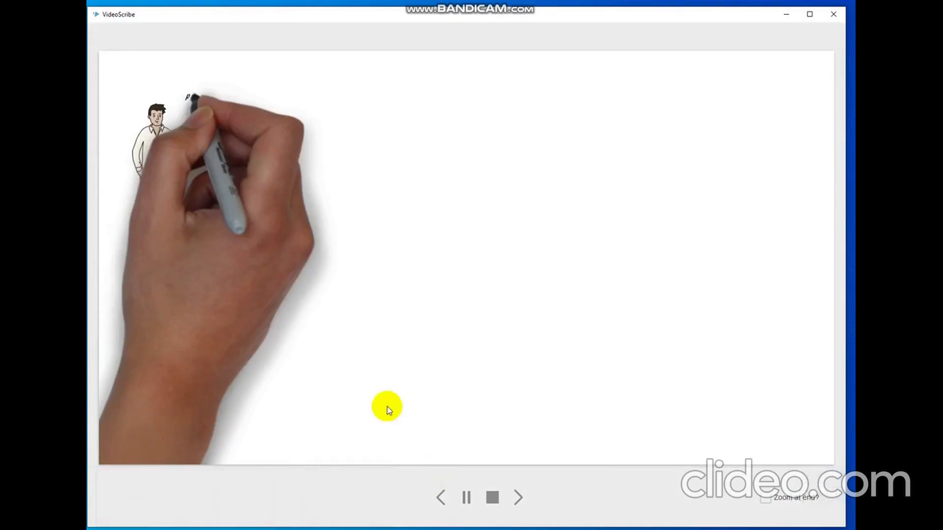
left_click(492, 498)
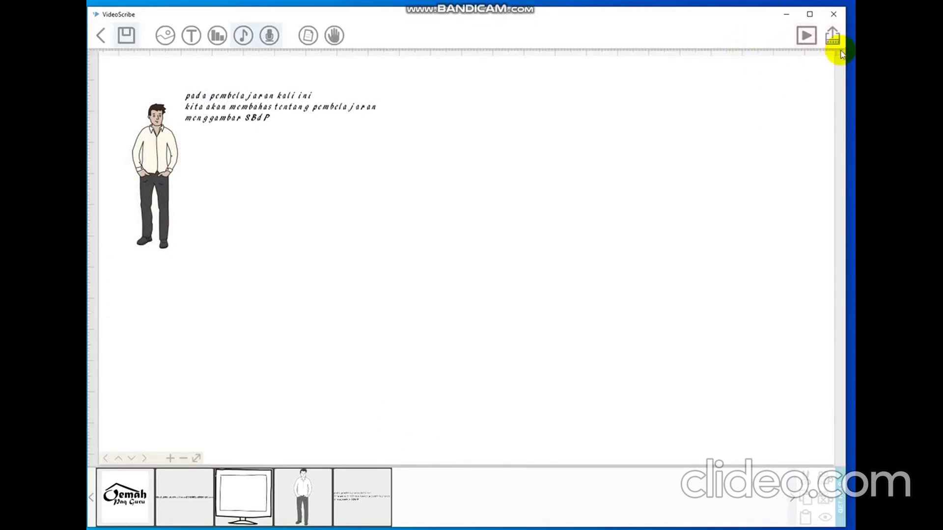
left_click(834, 43)
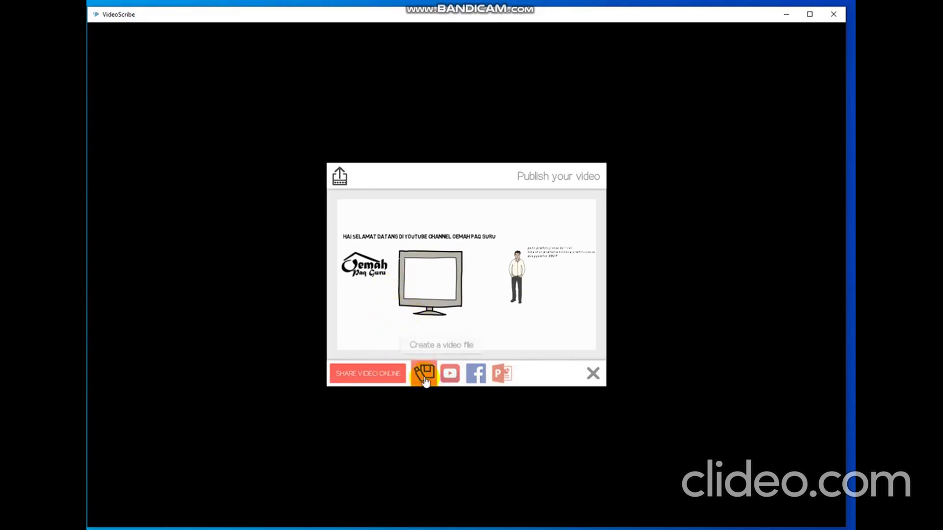
Choose Create a video file in the Publish dialog.
left_click(425, 377)
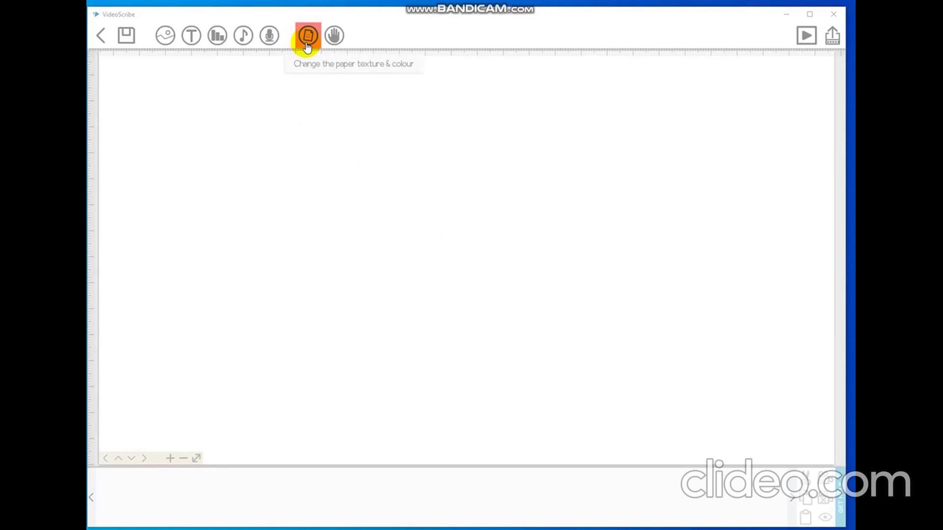
Try blue and white/grey paper tints and a speckled texture, then choose plain white paper.
left_click(308, 43)
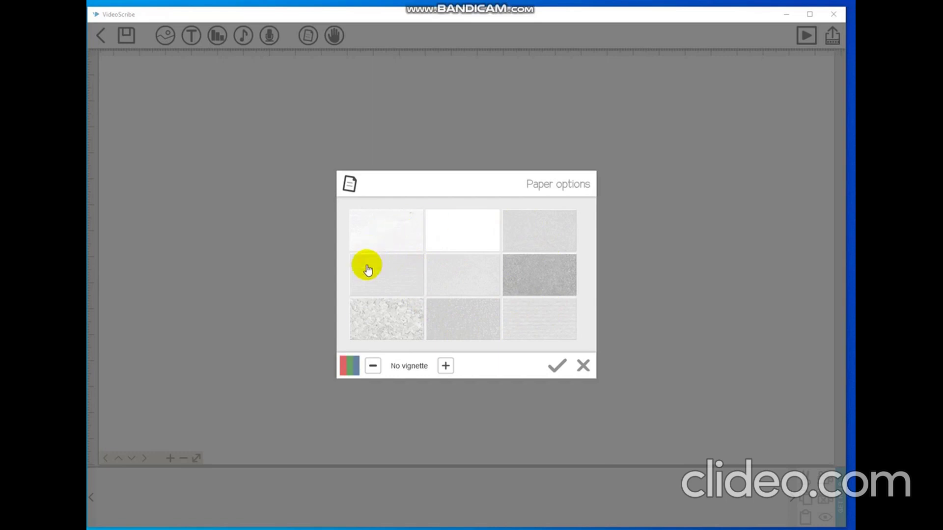
left_click(351, 373)
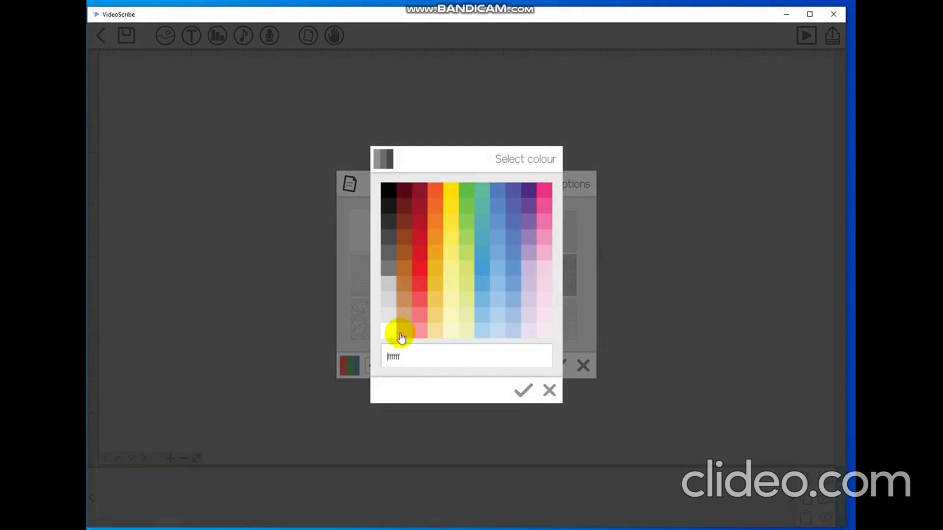
left_click(515, 270)
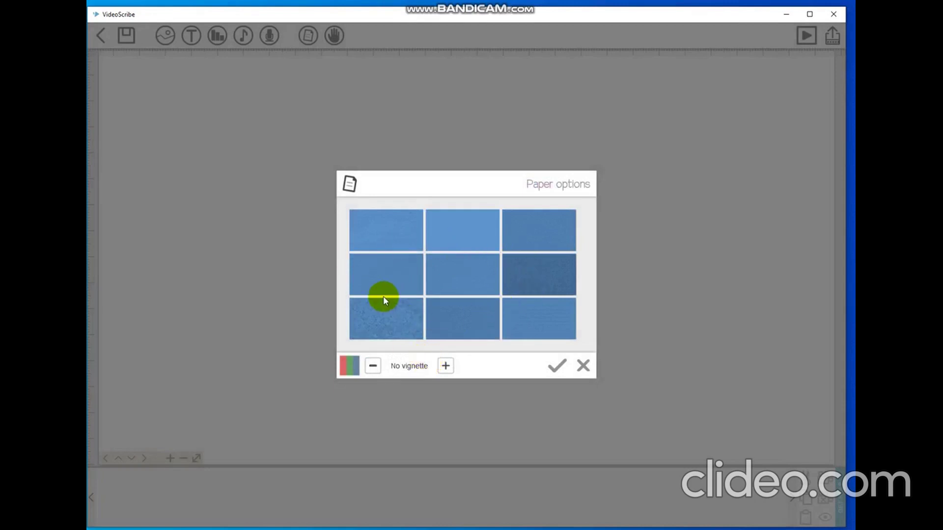
left_click(355, 370)
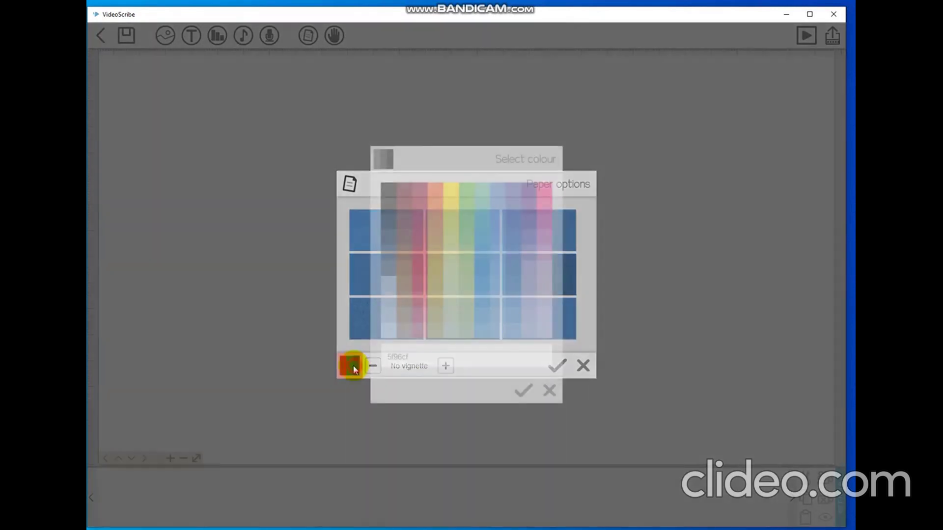
left_click(390, 330)
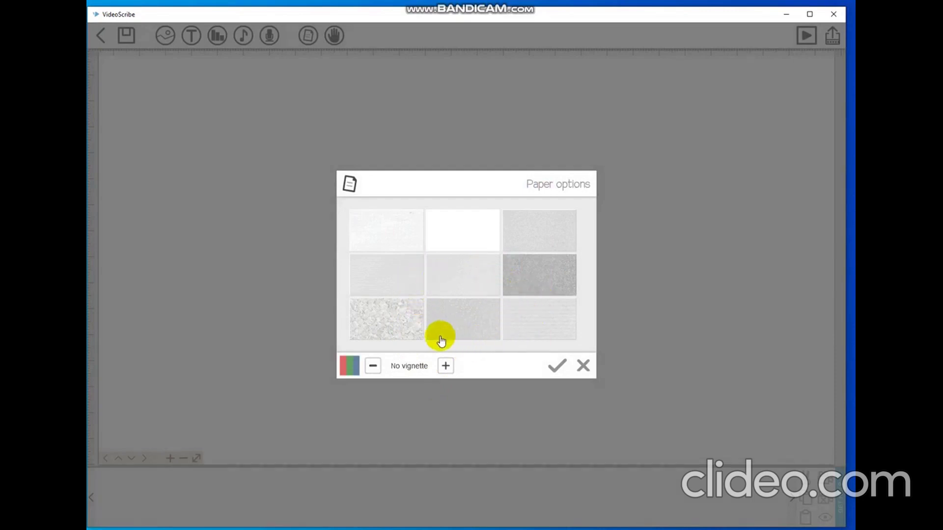
left_click(404, 334)
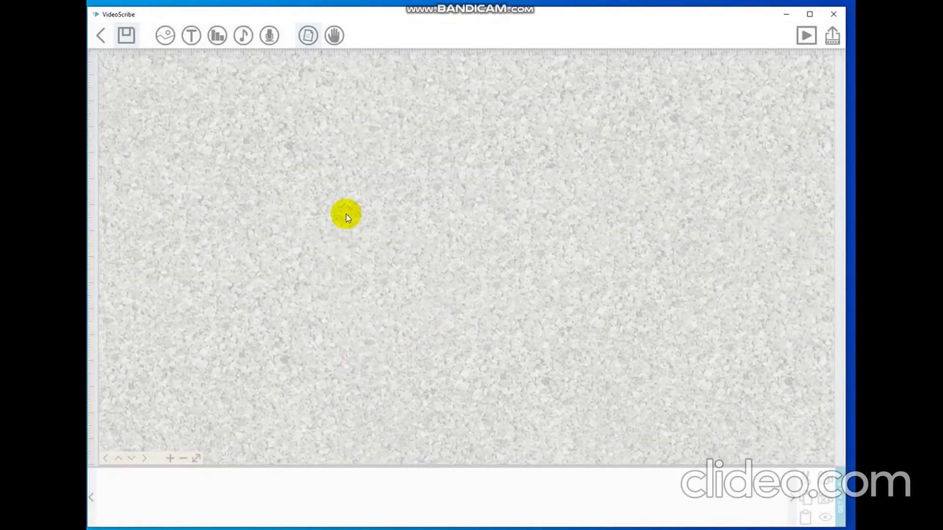
left_click(308, 36)
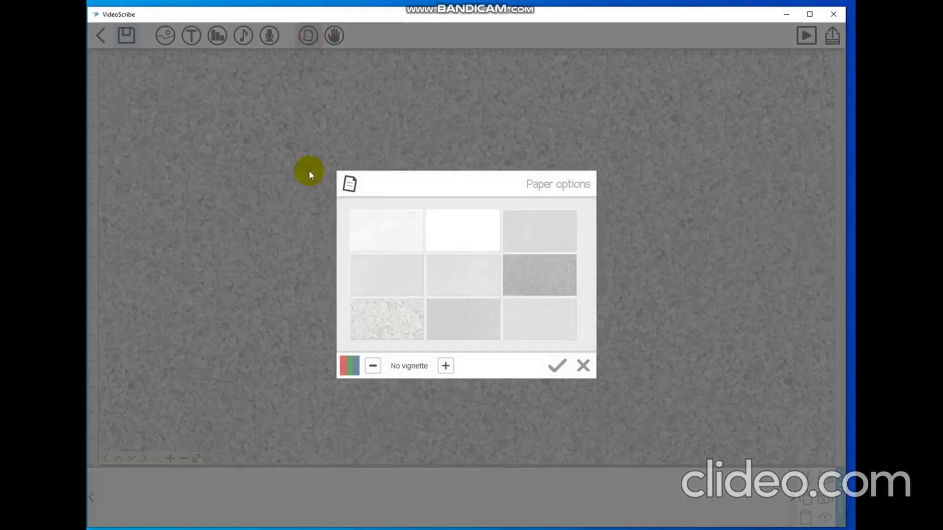
left_click(470, 243)
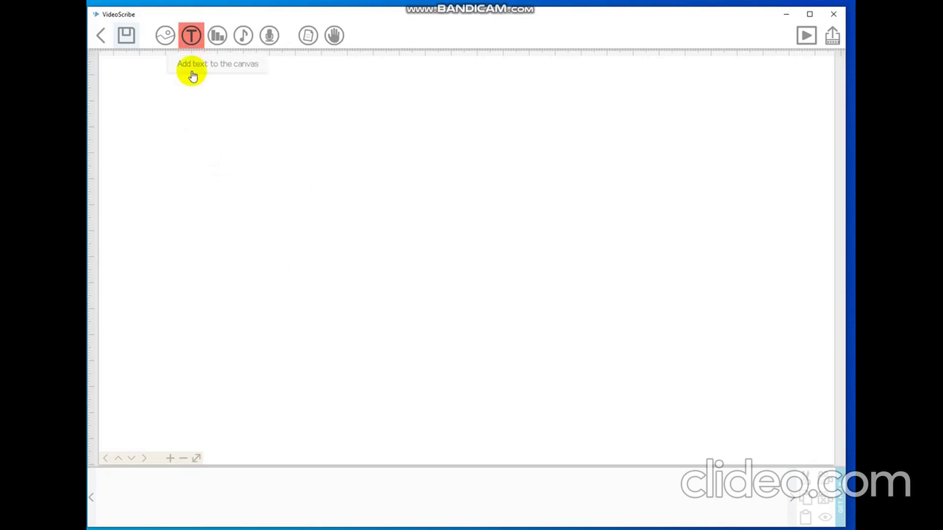
Add a text element and type 'hai selamat datang di youtube channel oemah paq guru'.
left_click(185, 41)
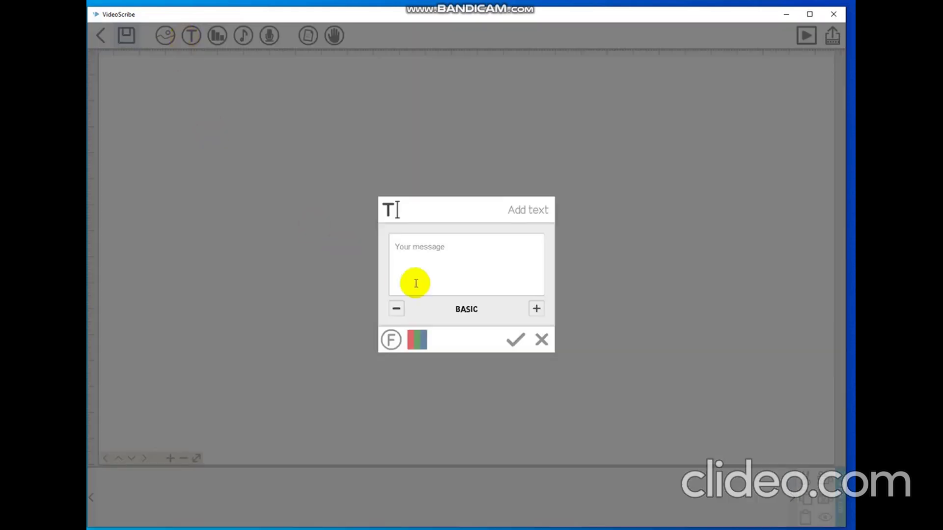
left_click(416, 249)
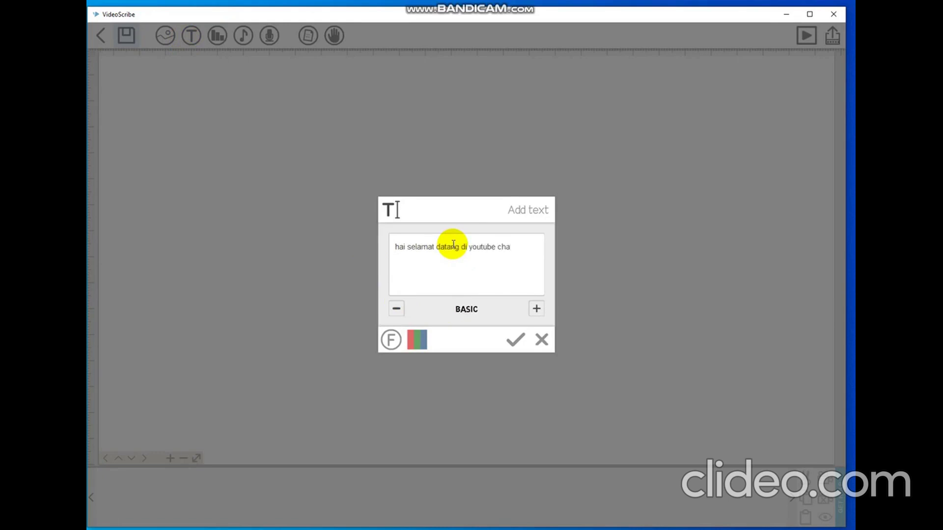
type("l oemah a")
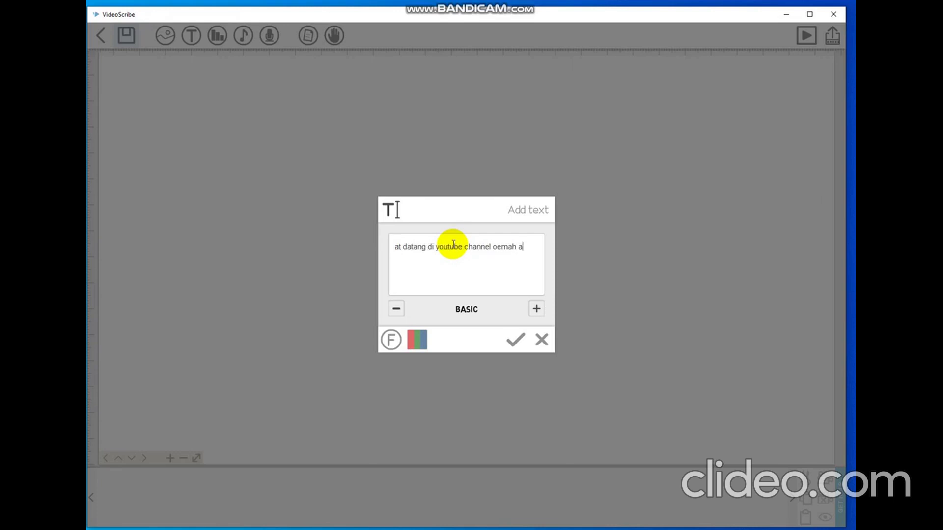
type(" pau")
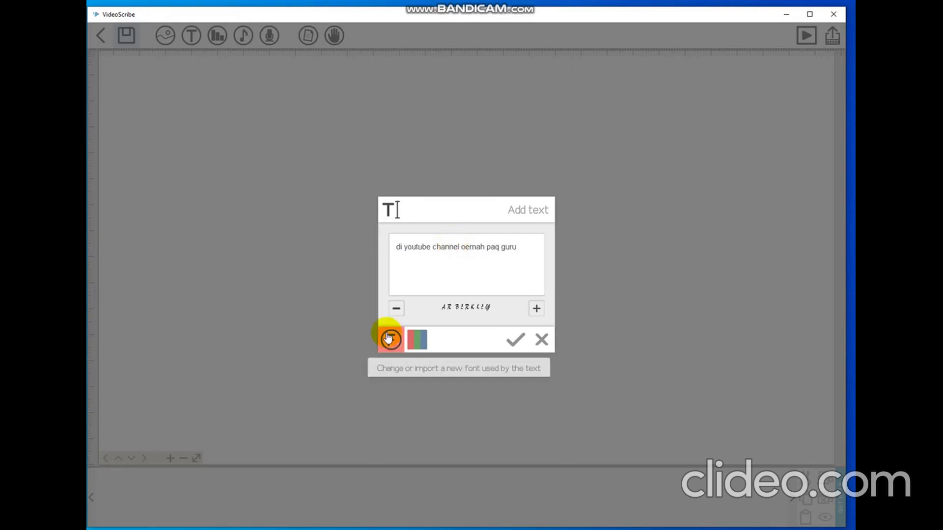
Browse three pages of available fonts, then keep the welcome text in BASIC.
left_click(391, 339)
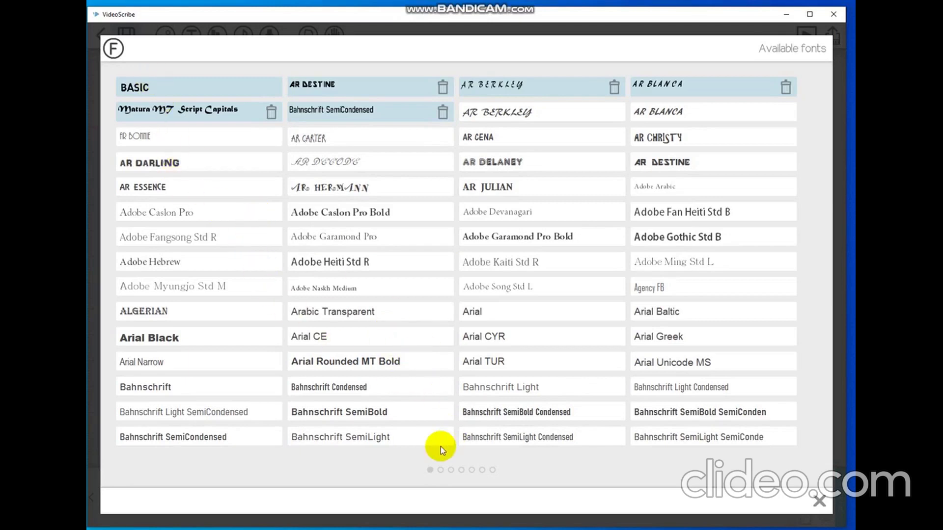
left_click(440, 471)
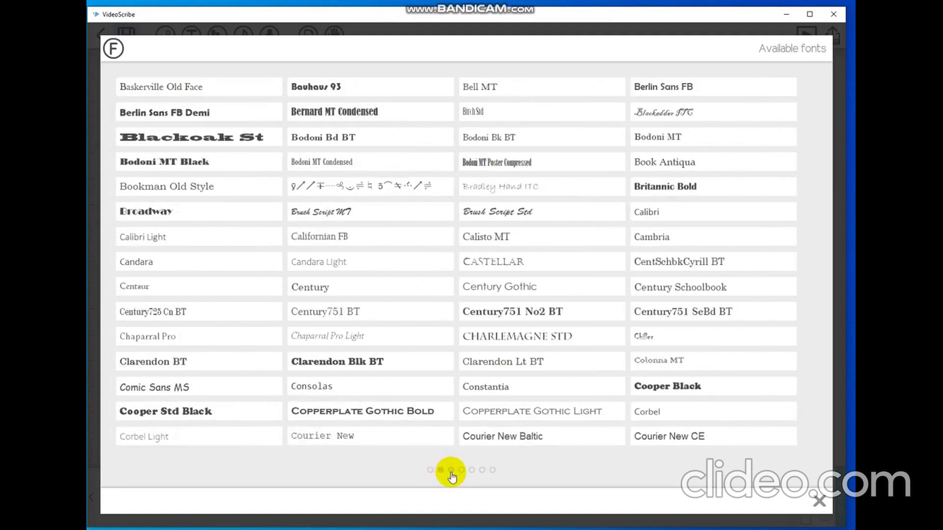
left_click(451, 472)
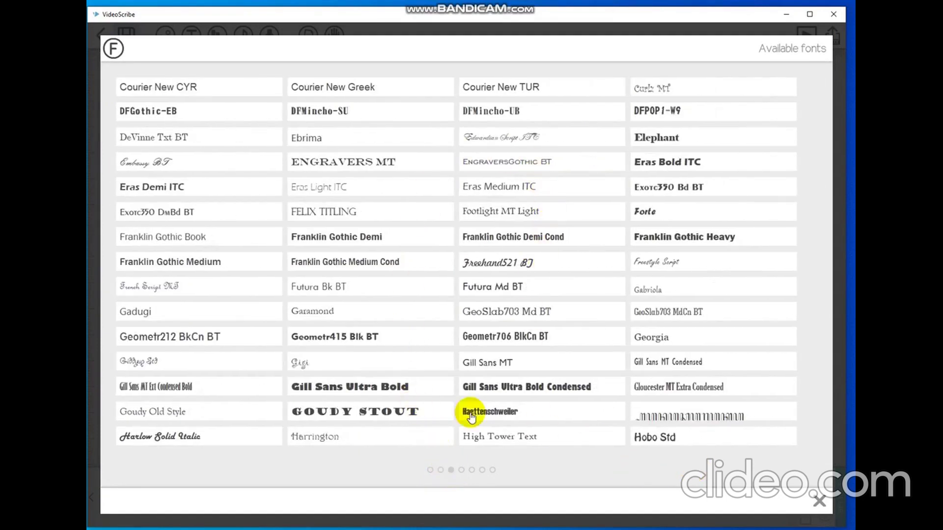
left_click(820, 502)
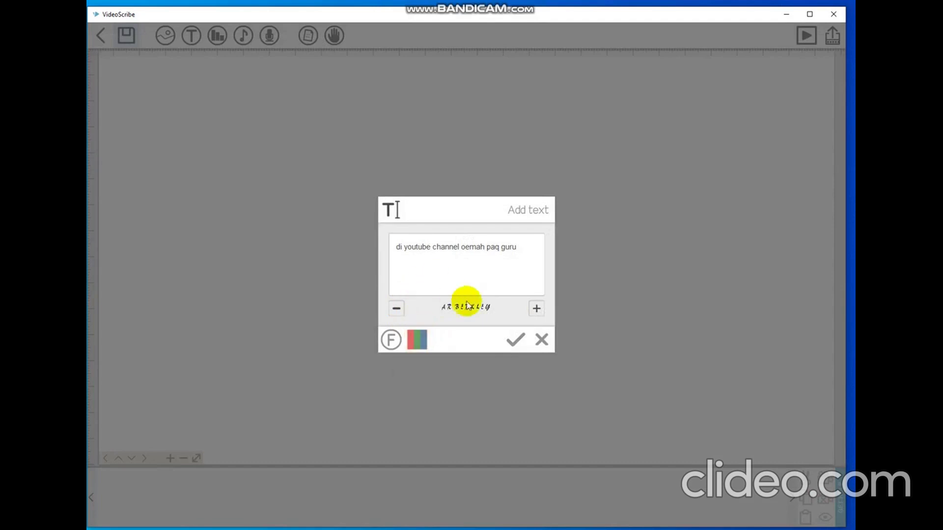
left_click(395, 309)
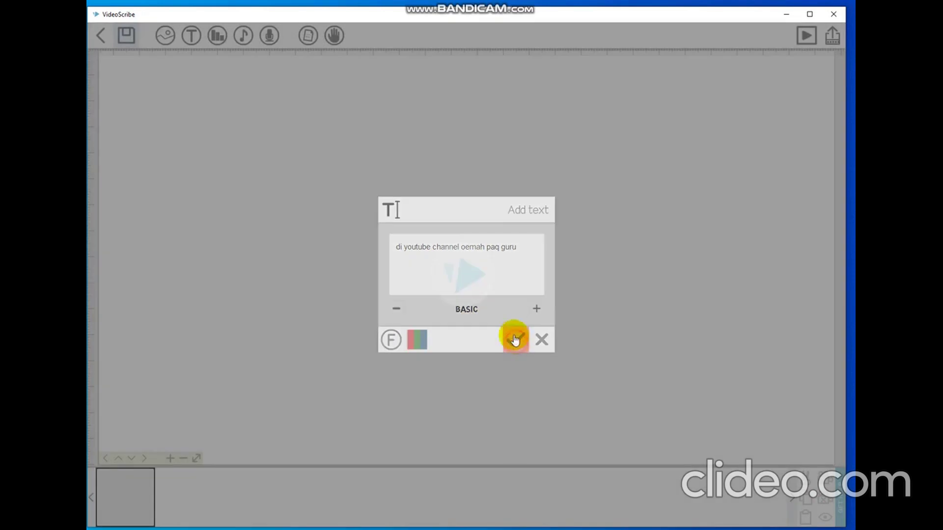
Place the welcome text on the canvas and move it up near the top.
left_click(516, 344)
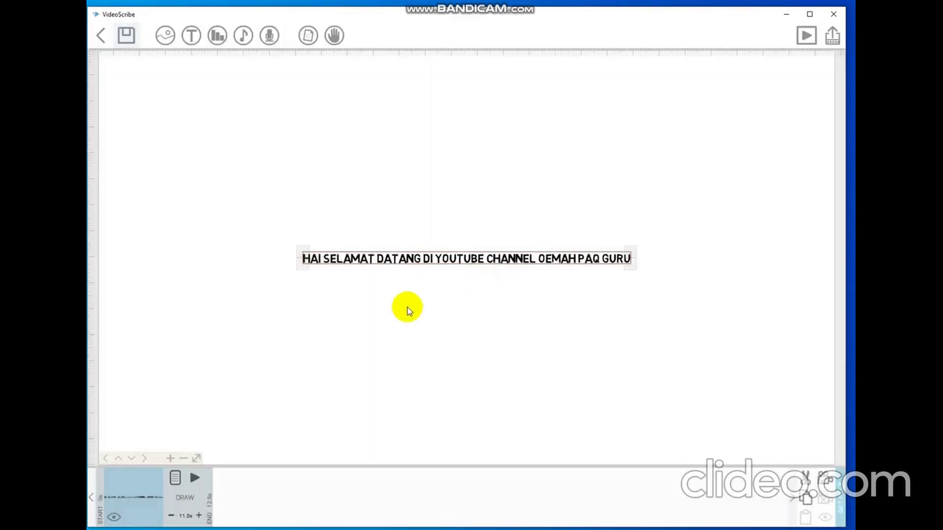
left_click_drag(397, 256, 395, 124)
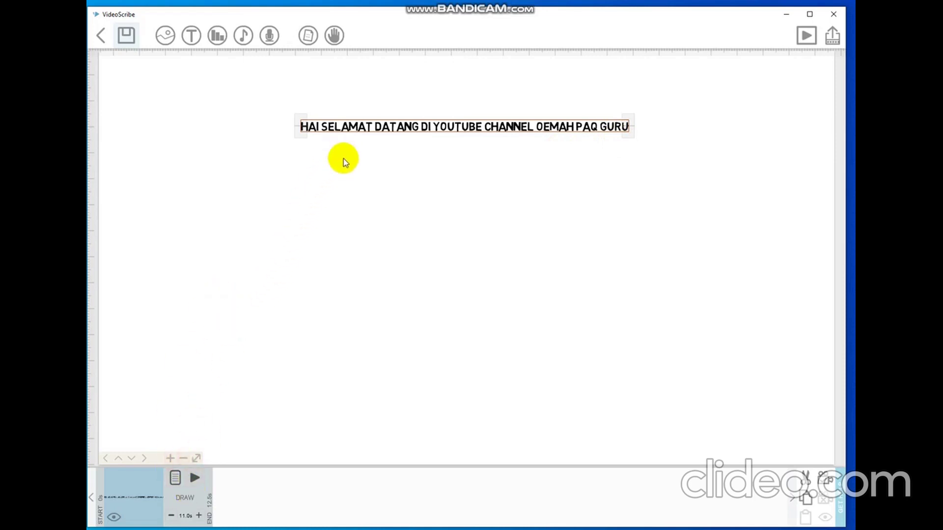
left_click(195, 479)
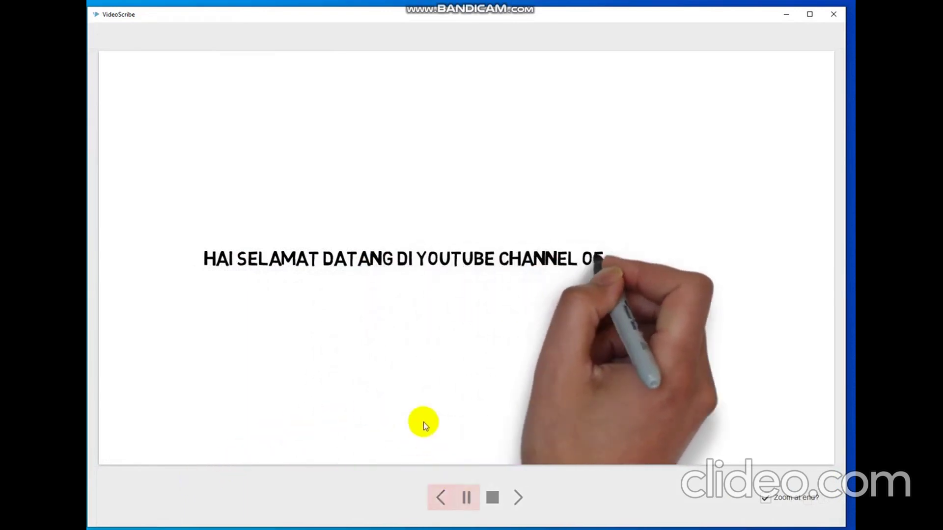
left_click(493, 506)
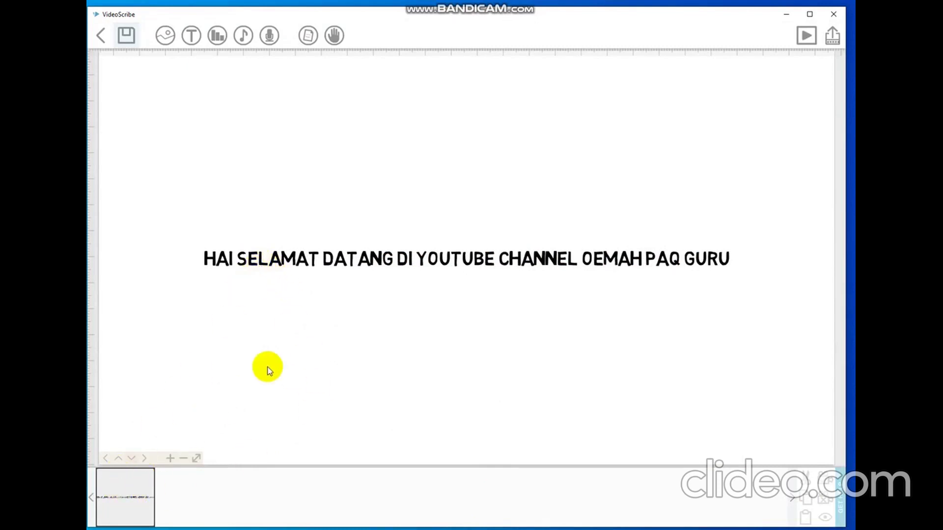
Open the welcome text's properties and its text editor, keeping the wording unchanged.
left_click(135, 493)
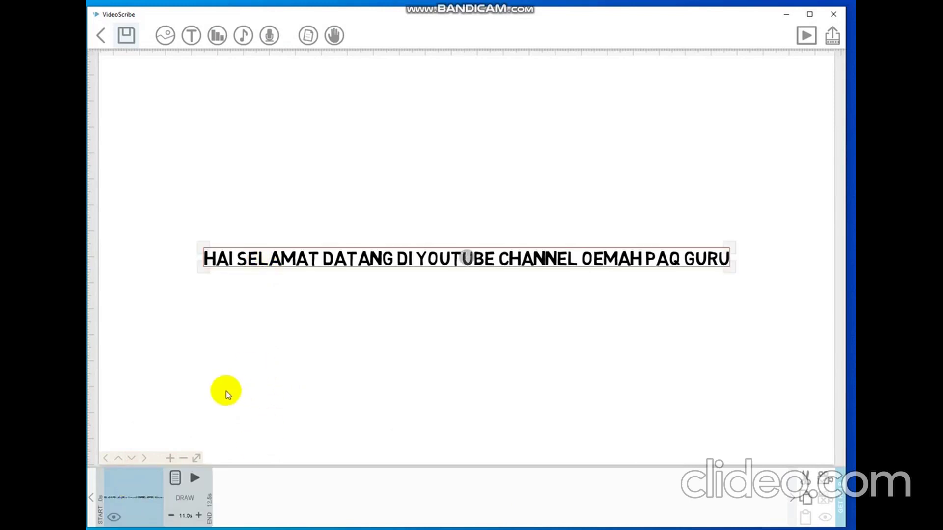
left_click(178, 483)
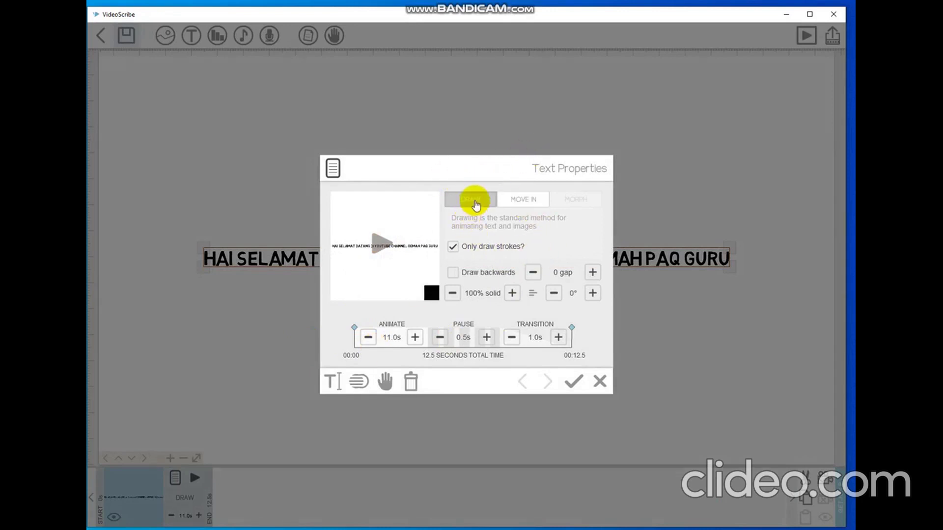
left_click(359, 381)
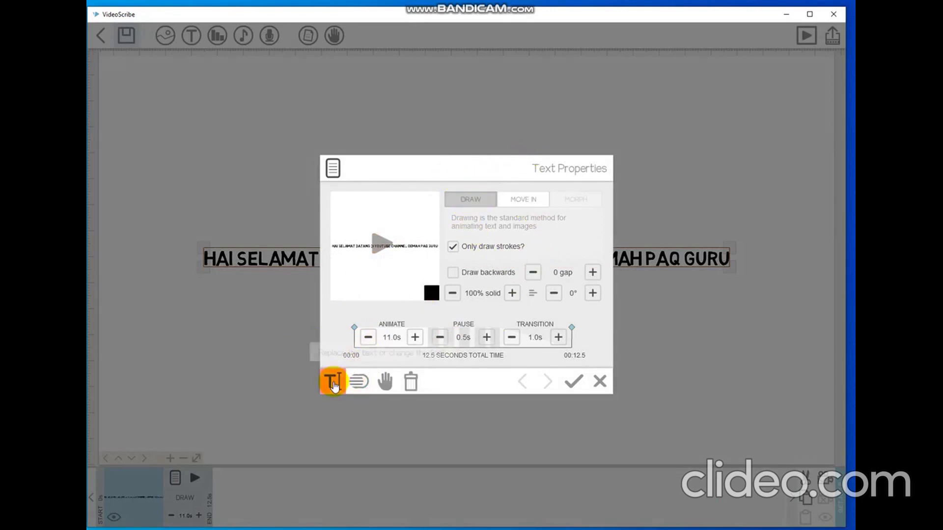
left_click(333, 384)
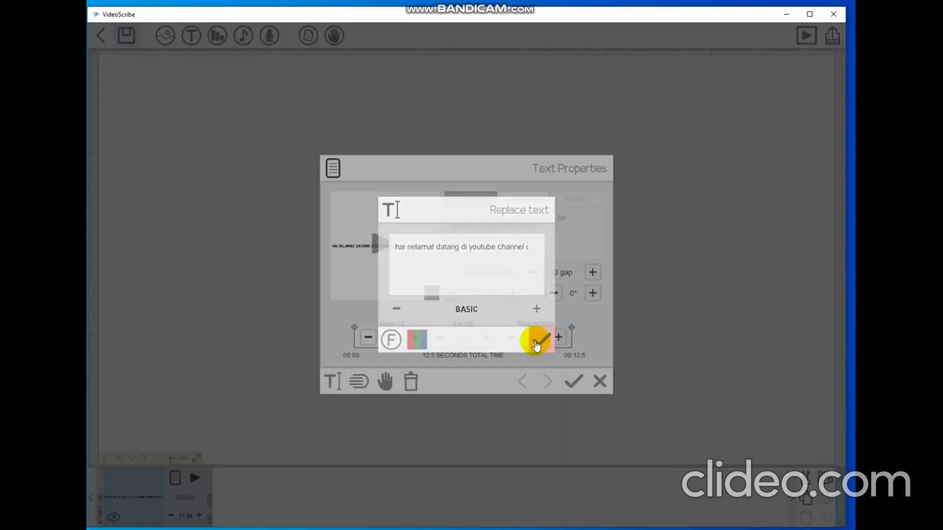
left_click(539, 344)
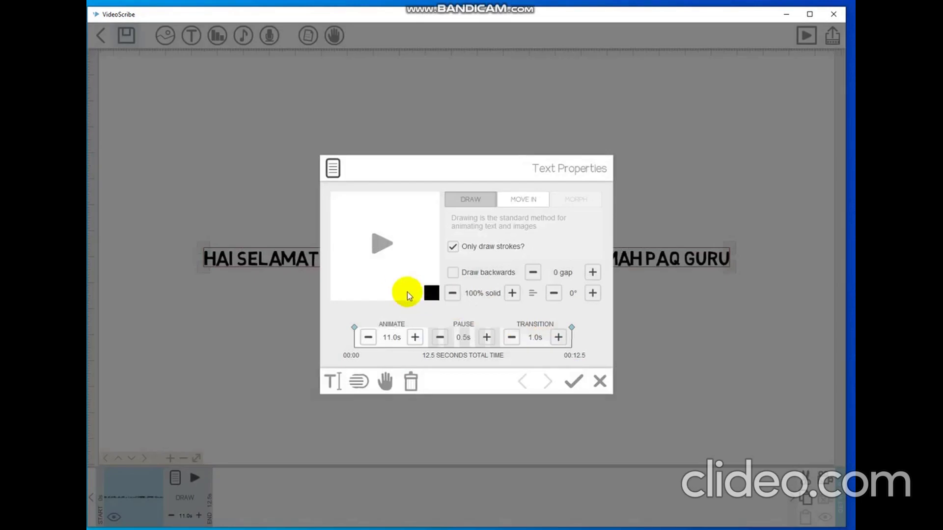
left_click(361, 387)
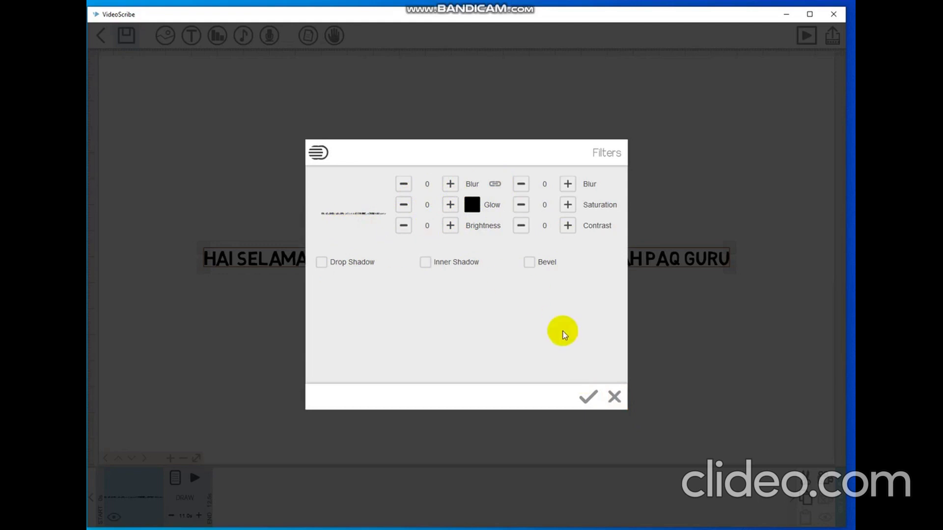
left_click(614, 397)
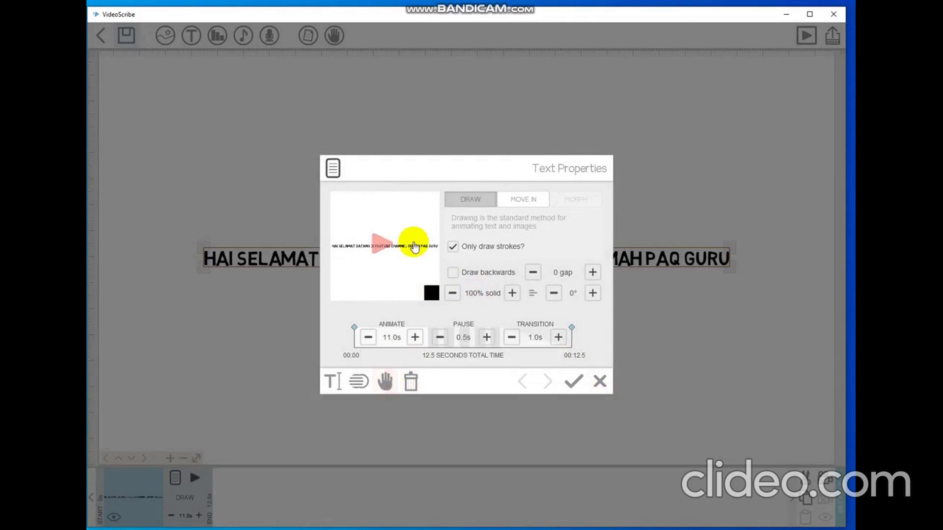
Preview five drawing hands for the welcome line, then leave the hand picker with the hand unchanged.
left_click(386, 381)
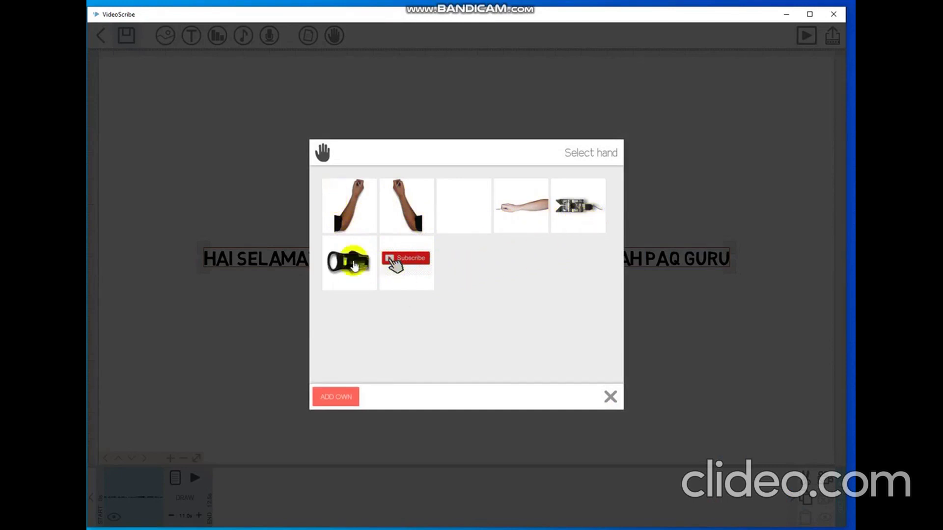
left_click(354, 224)
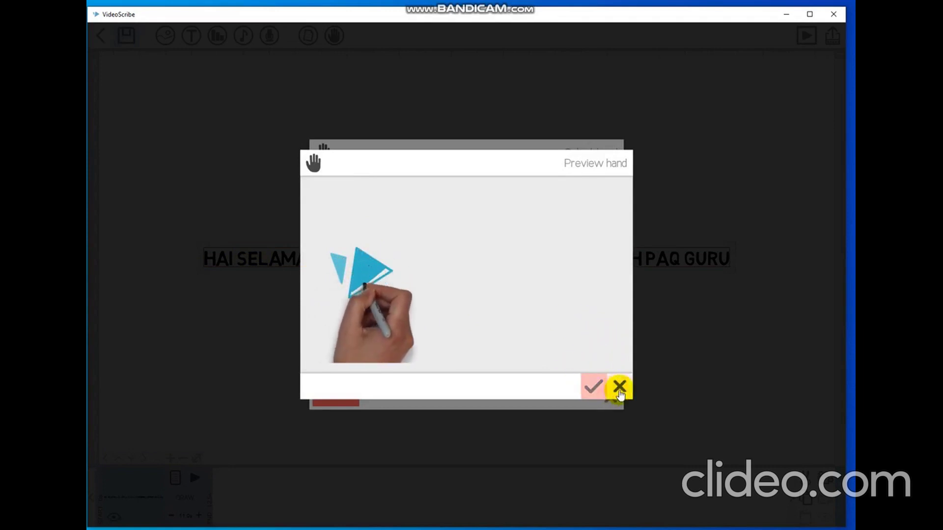
left_click(619, 389)
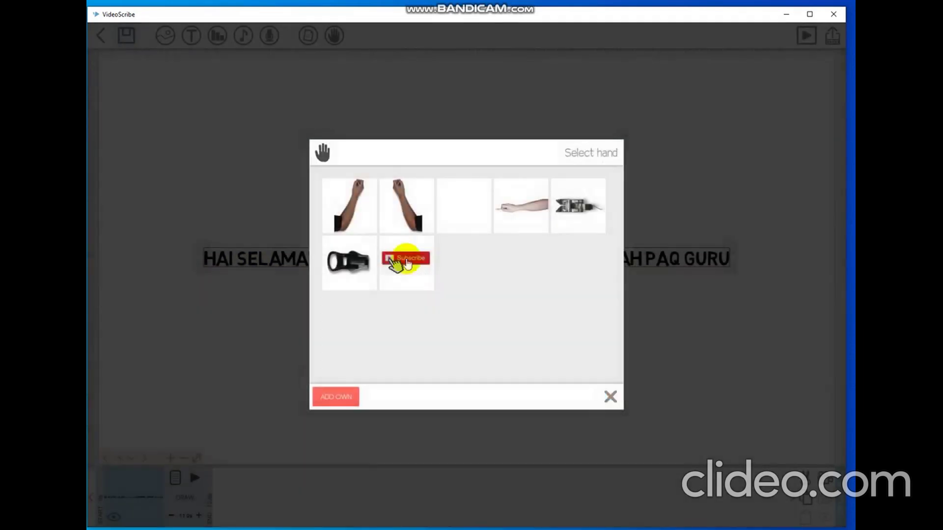
left_click(404, 217)
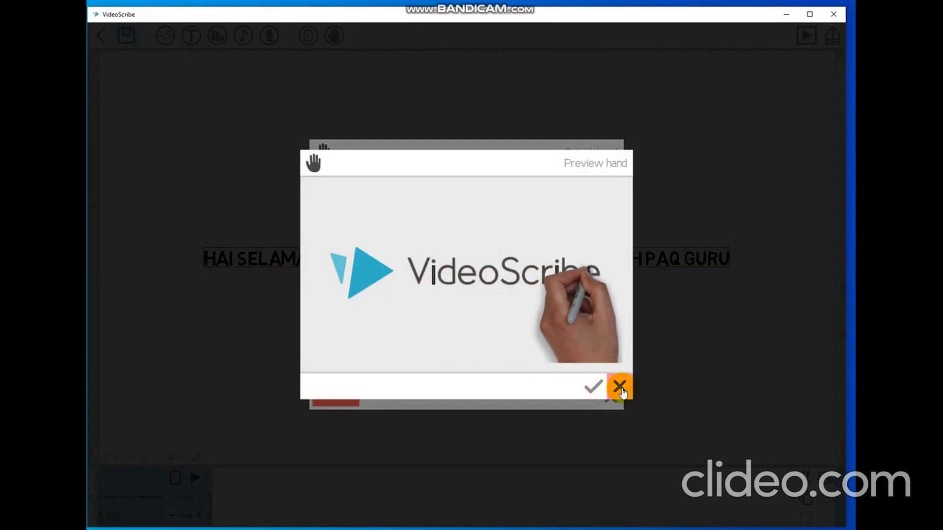
left_click(618, 386)
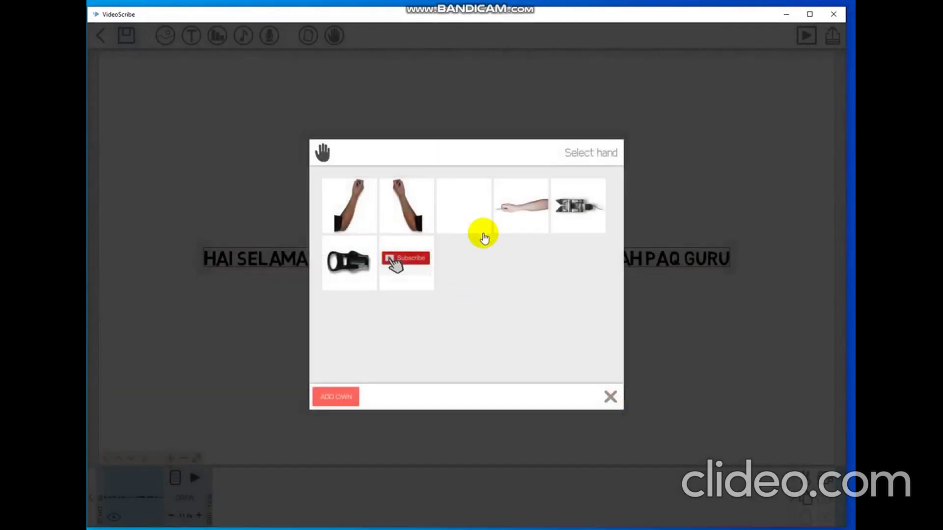
left_click(461, 216)
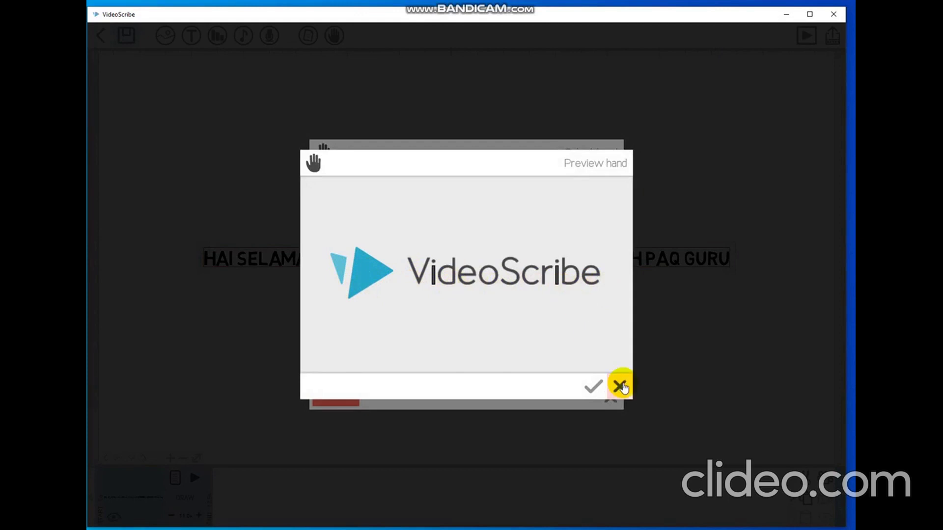
left_click(619, 388)
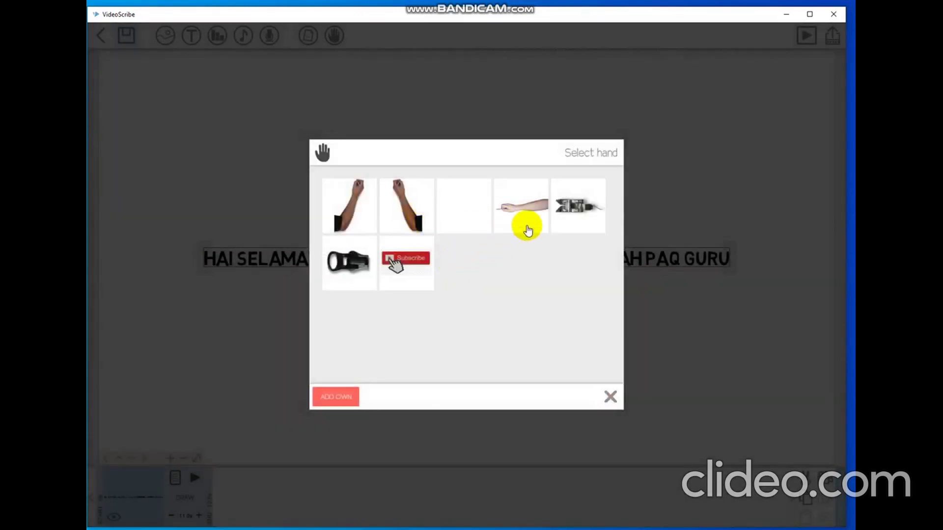
left_click(528, 226)
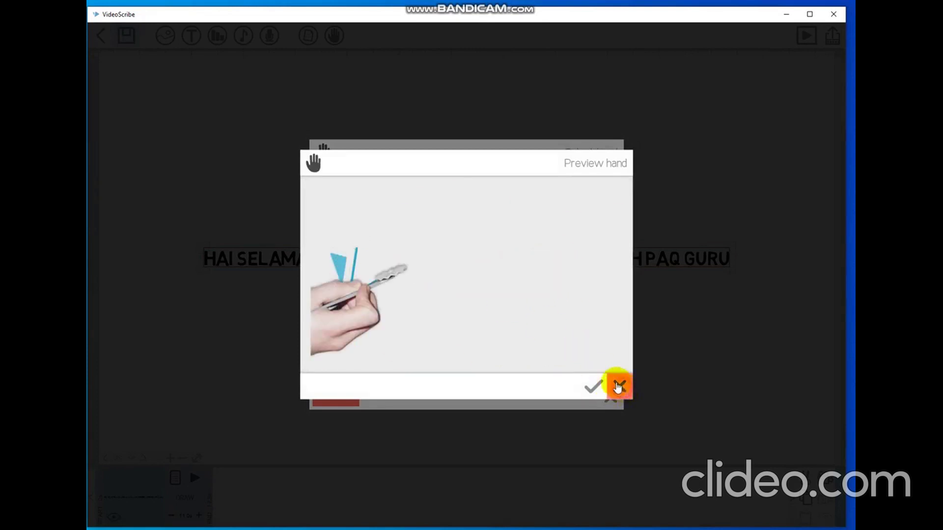
left_click(620, 387)
left_click(582, 217)
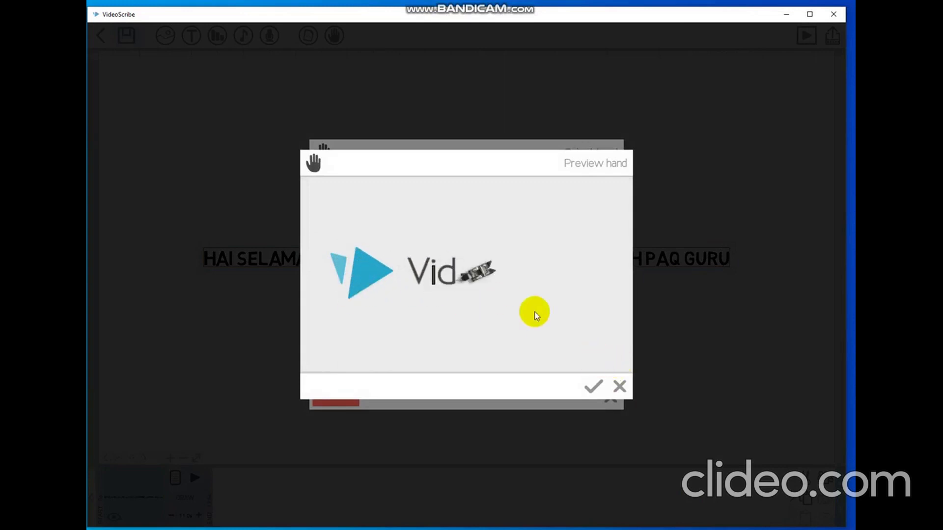
left_click(618, 387)
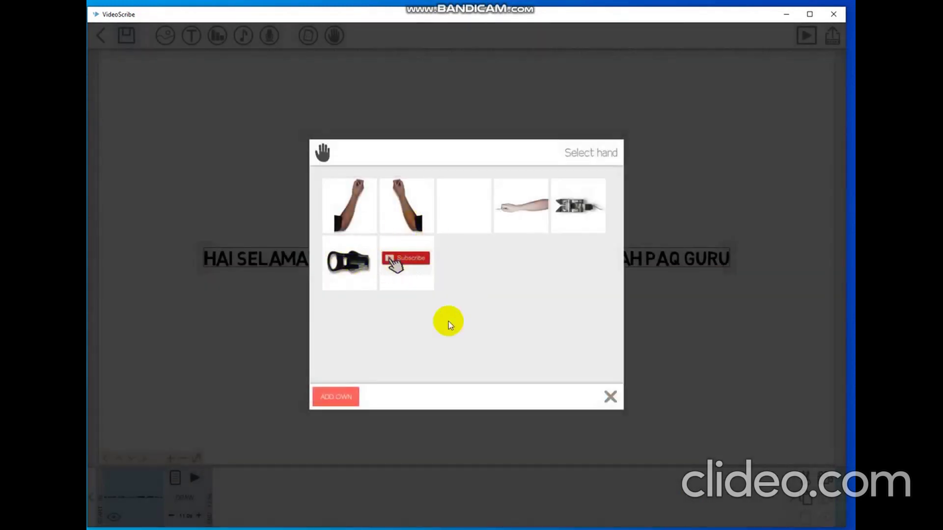
left_click(610, 395)
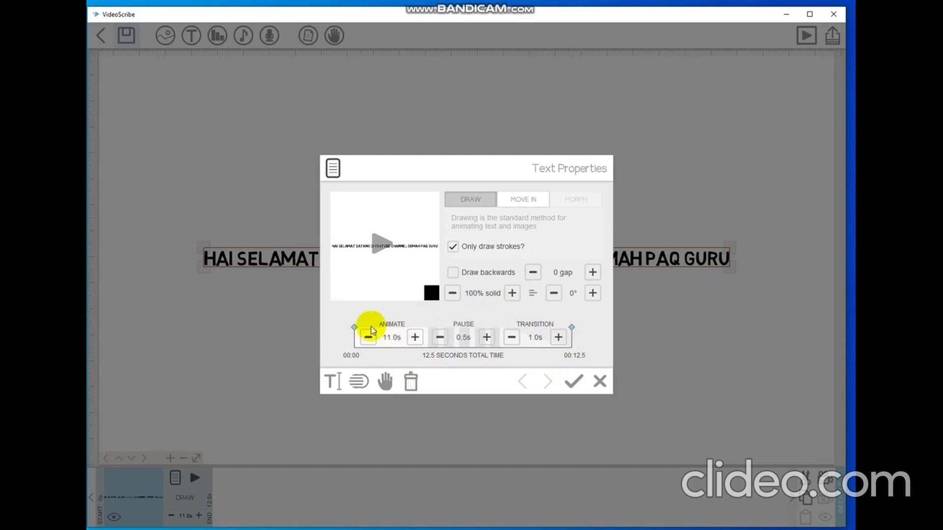
Set the welcome line's animate time to 4.0s (5.5s total) and switch it to Move In.
left_click(366, 339)
left_click(367, 340)
left_click(367, 340)
left_click(367, 338)
left_click(367, 339)
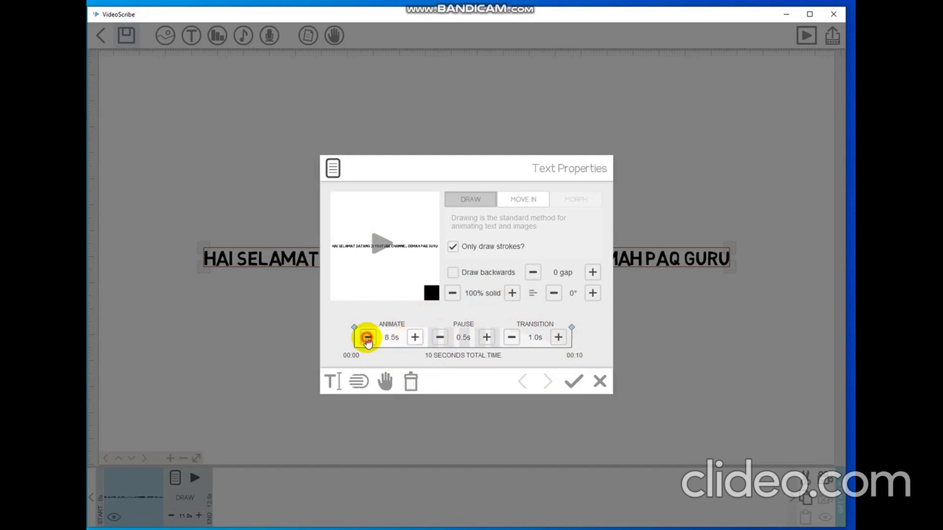
left_click(392, 339)
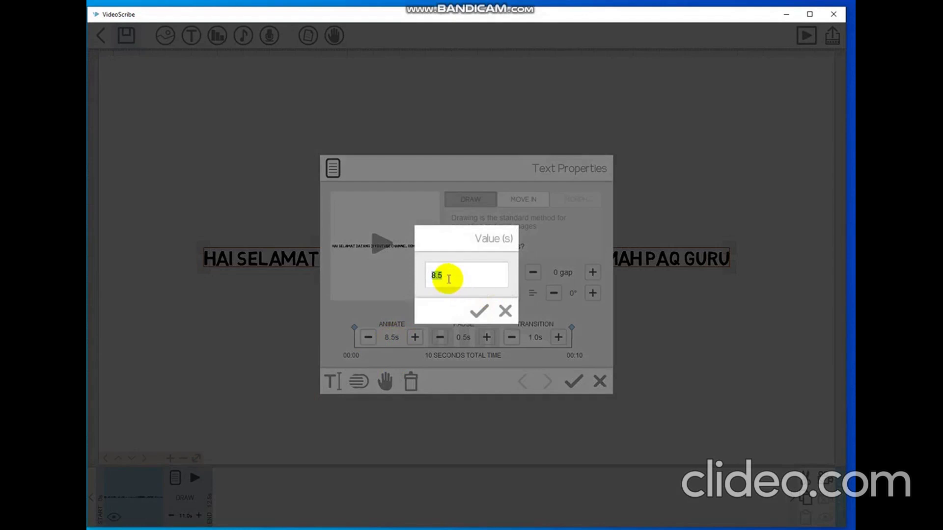
type("4")
left_click(472, 308)
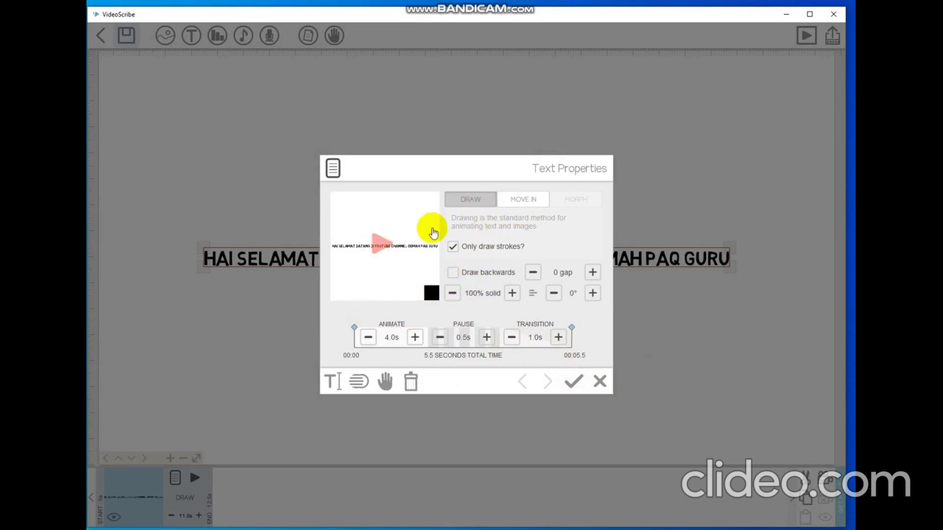
left_click(524, 202)
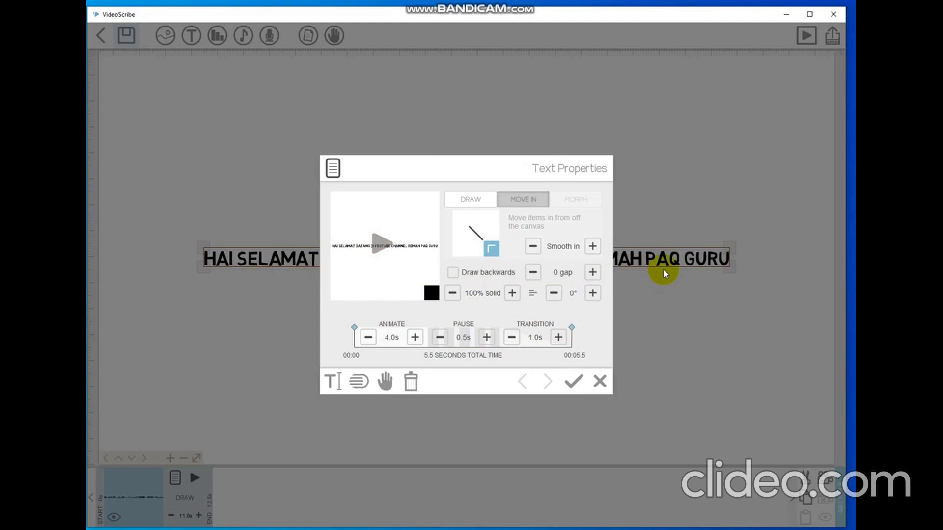
Preview the move-in, set its entry direction with Go too far, and apply the changes.
left_click(380, 248)
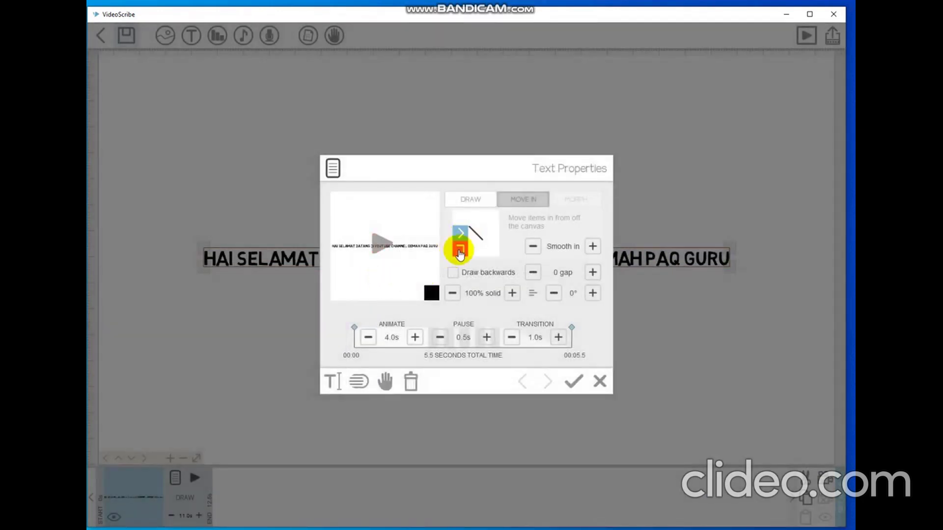
mouse_move(459, 249)
left_mouse_down()
mouse_move(496, 235)
mouse_move(459, 250)
mouse_move(475, 256)
left_mouse_up()
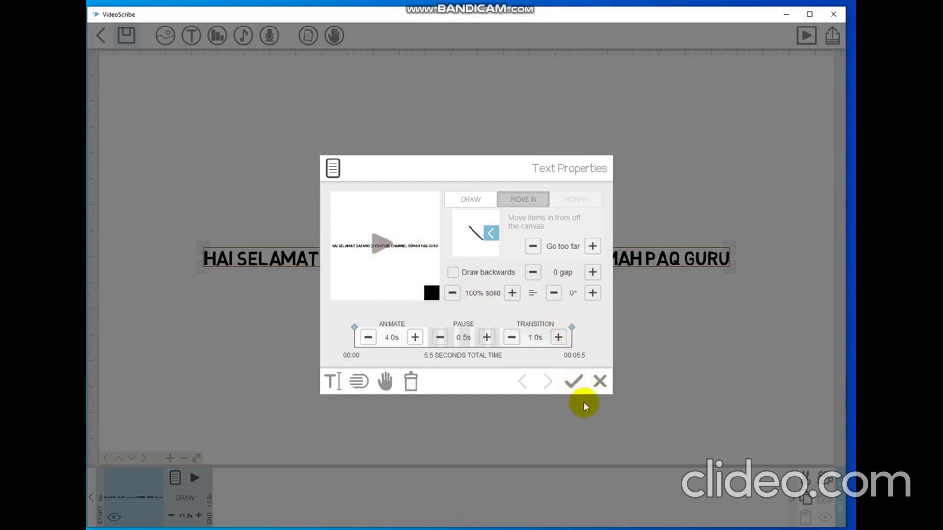
left_click(576, 388)
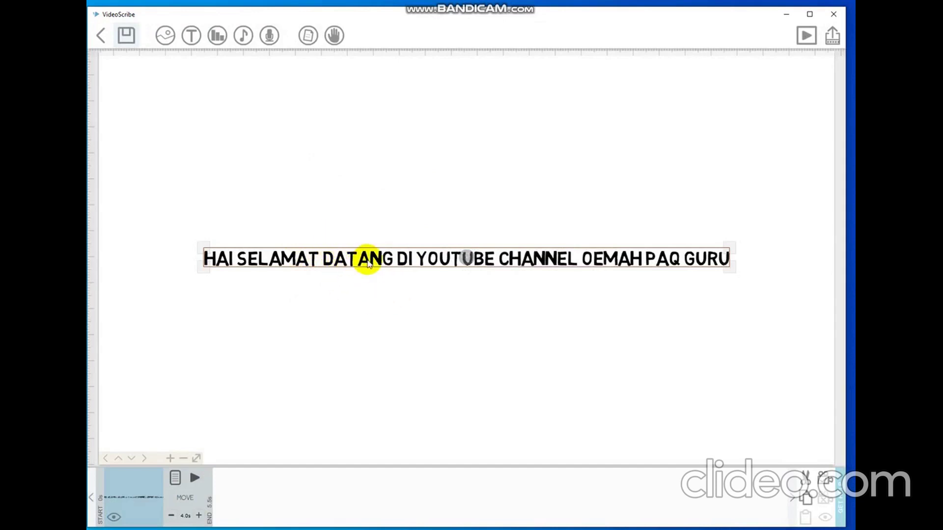
Drag the welcome line up and to the right on the canvas.
left_click_drag(372, 265, 433, 172)
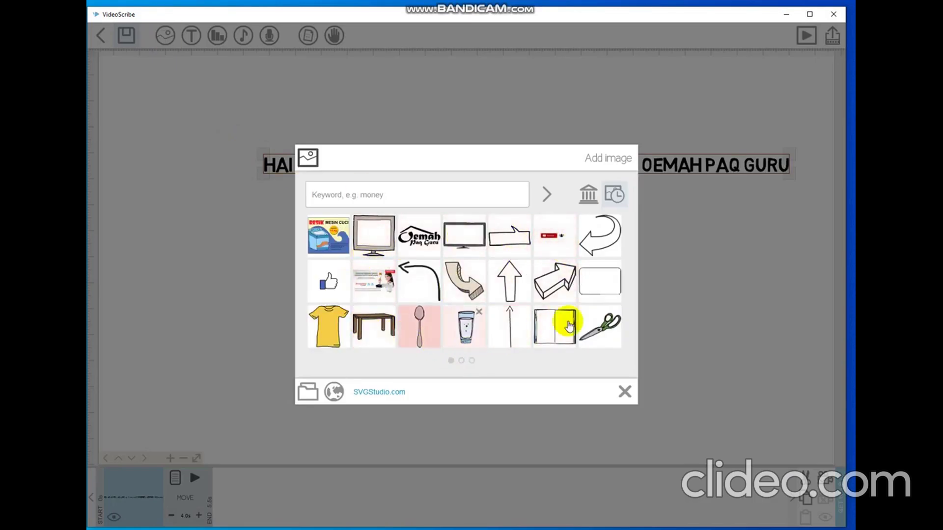
Page through the recent images, then show the built-in library's image categories.
left_click(461, 361)
left_click(472, 361)
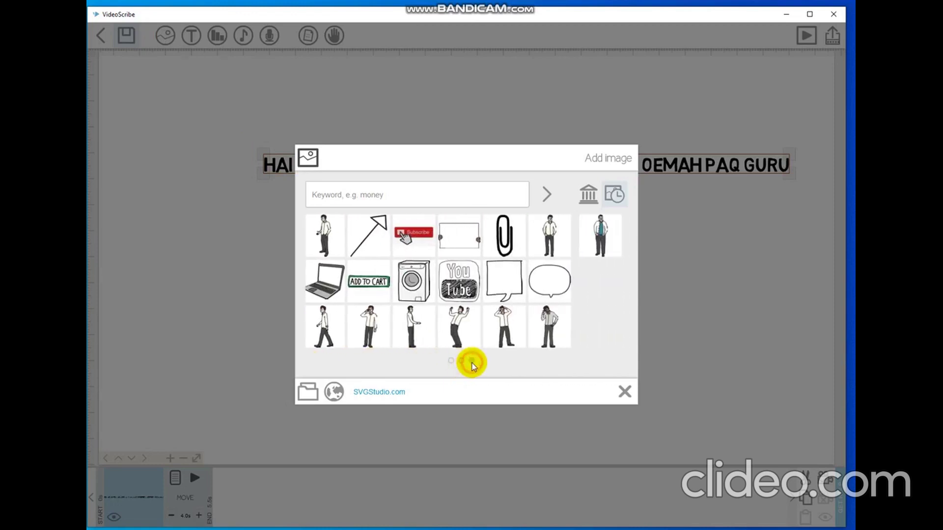
left_click(450, 362)
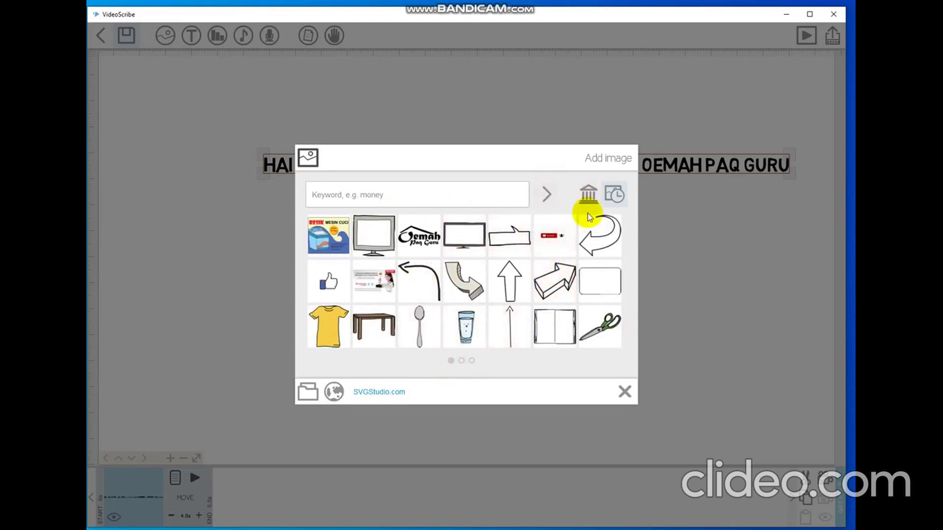
left_click(591, 207)
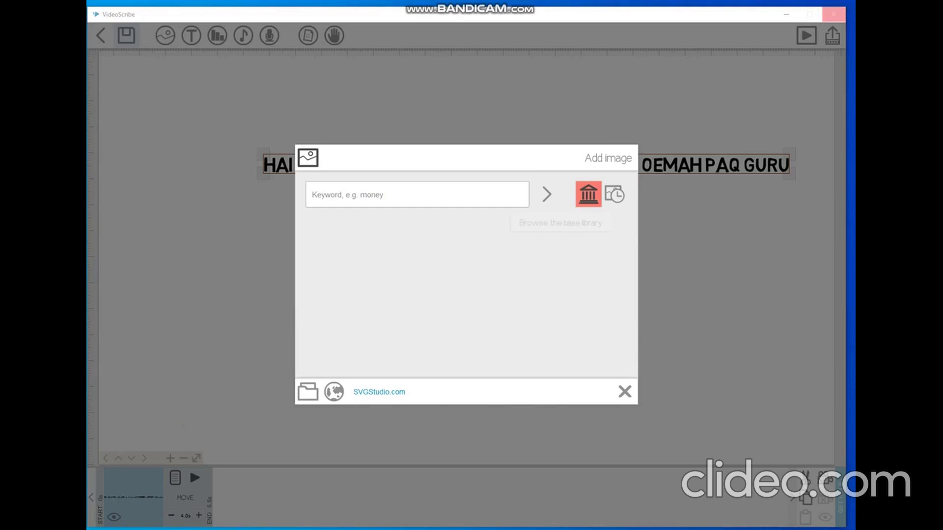
left_click(589, 195)
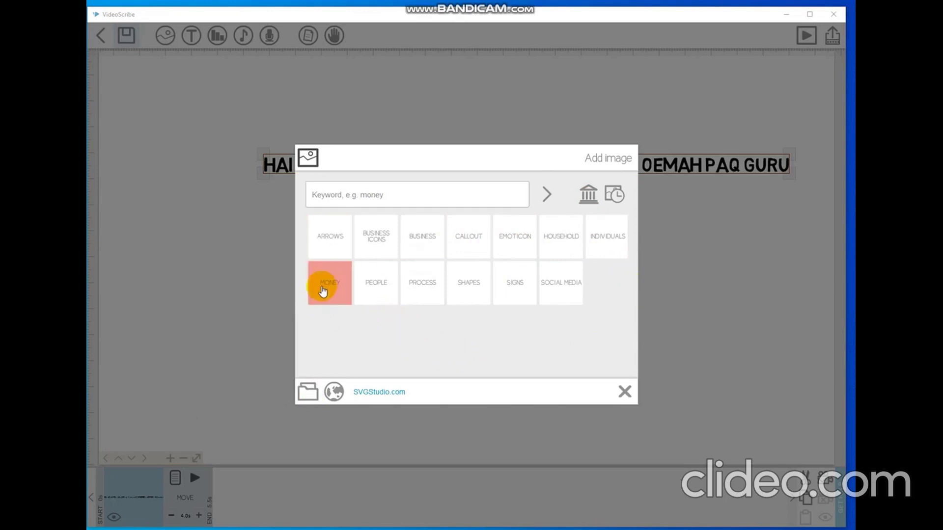
Browse the pages of the Arrows category and return to the category list.
left_click(337, 248)
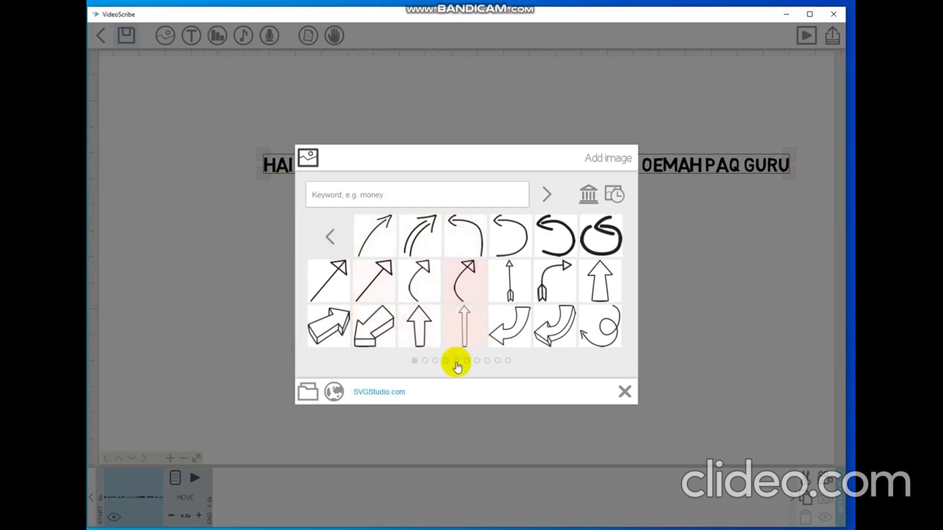
left_click(425, 361)
left_click(446, 361)
left_click(455, 361)
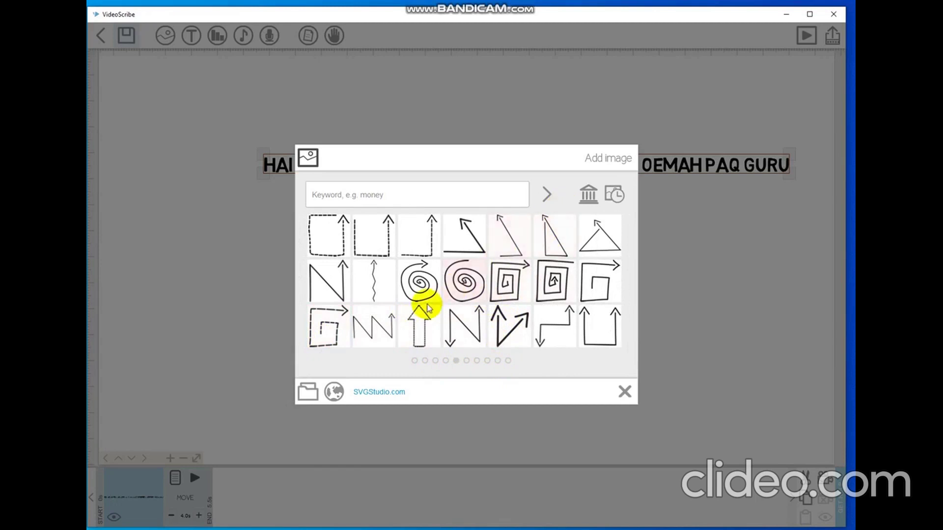
left_click(414, 360)
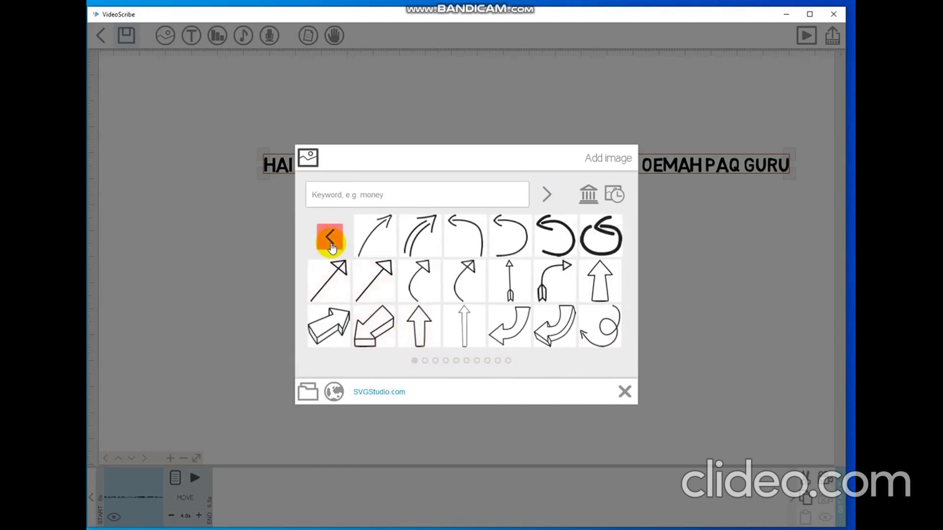
left_click(331, 241)
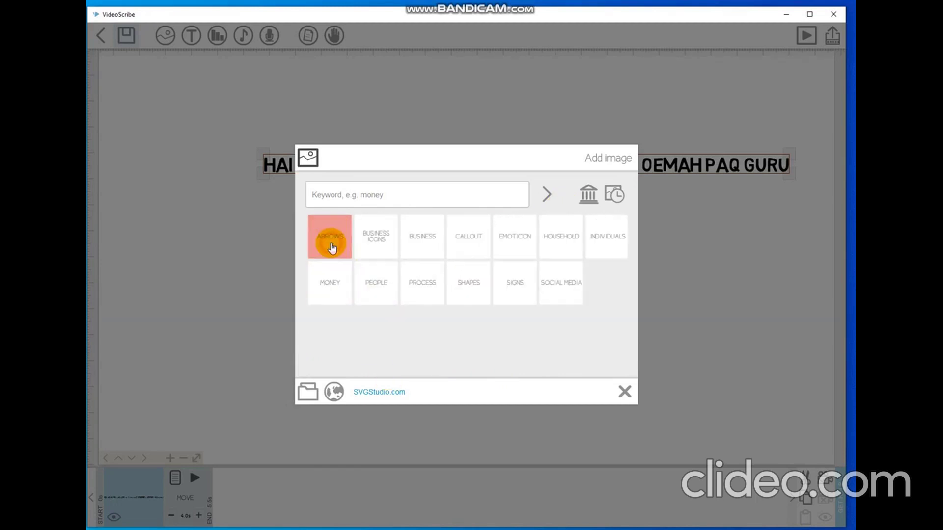
Browse the Business Icons category pages and return to the category list.
left_click(385, 252)
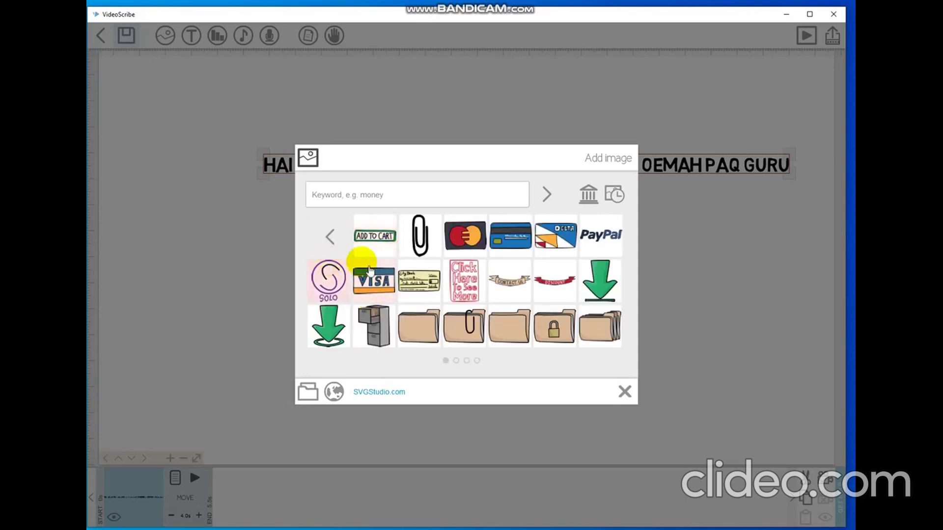
left_click(456, 360)
left_click(467, 361)
left_click(476, 362)
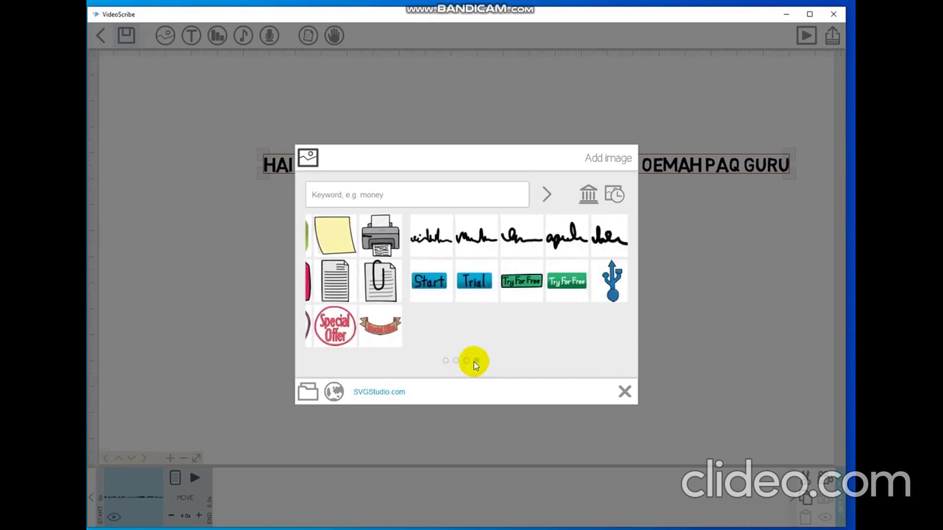
left_click(445, 362)
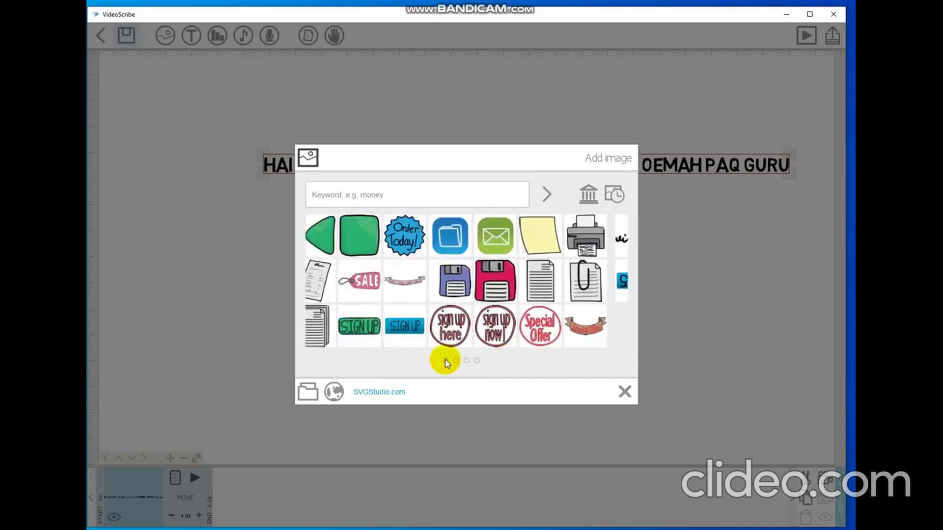
left_click(327, 239)
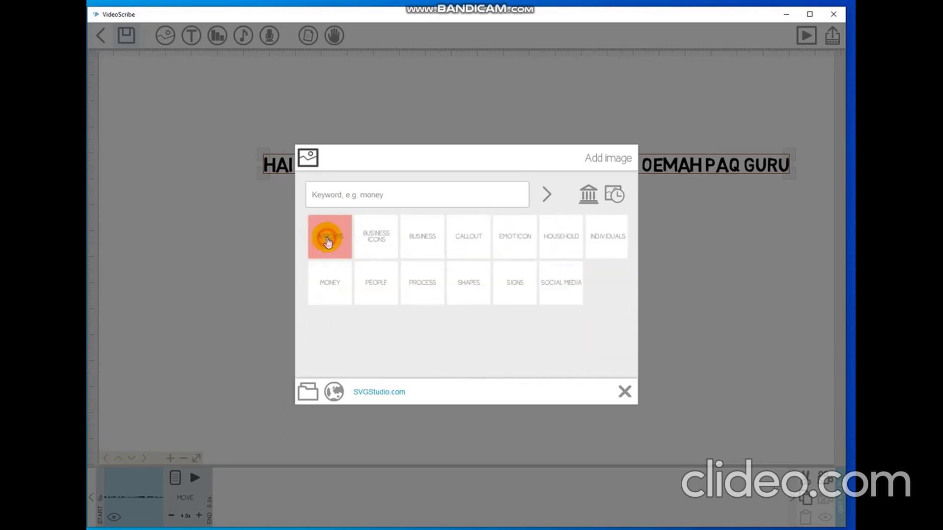
Page through the Business image category to its last page and return to the categories.
left_click(418, 254)
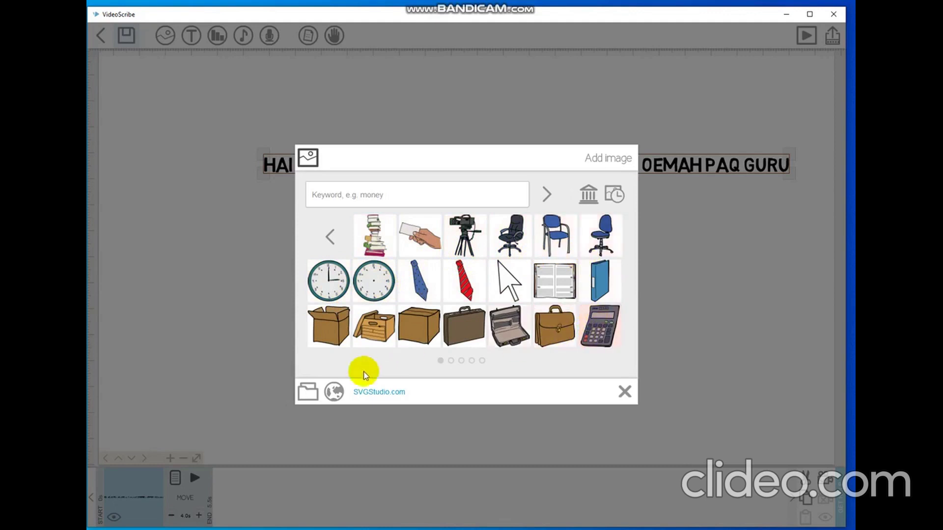
left_click(457, 361)
left_click(470, 362)
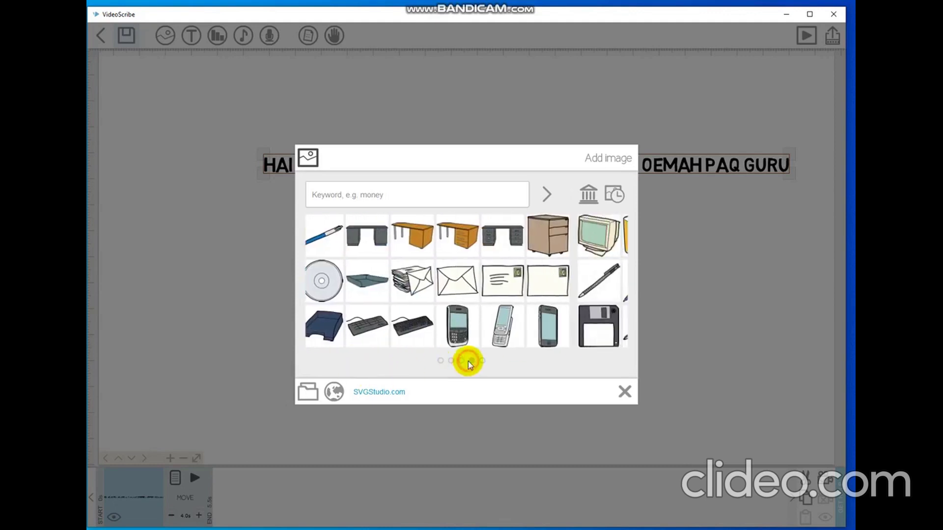
left_click(481, 362)
left_click(439, 359)
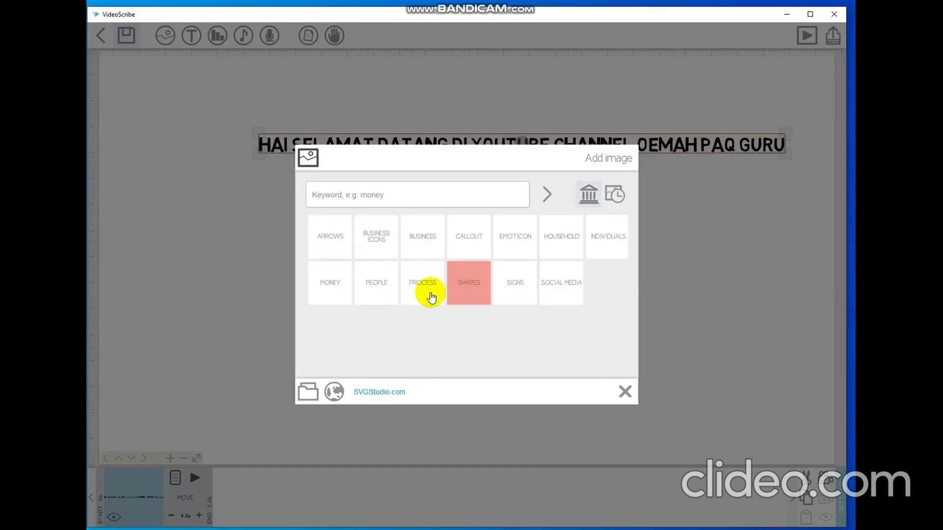
Browse the Callout images and return to the category list.
left_click(469, 256)
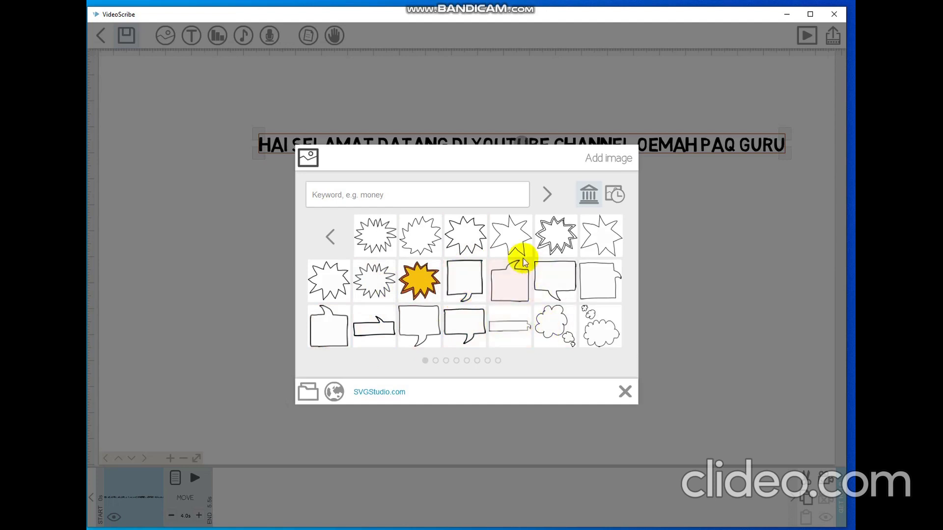
left_click(466, 360)
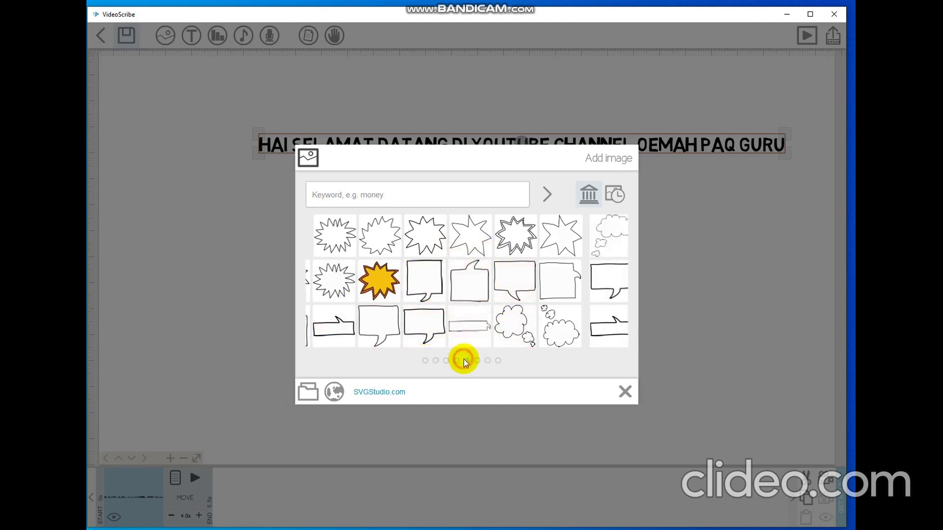
left_click(425, 363)
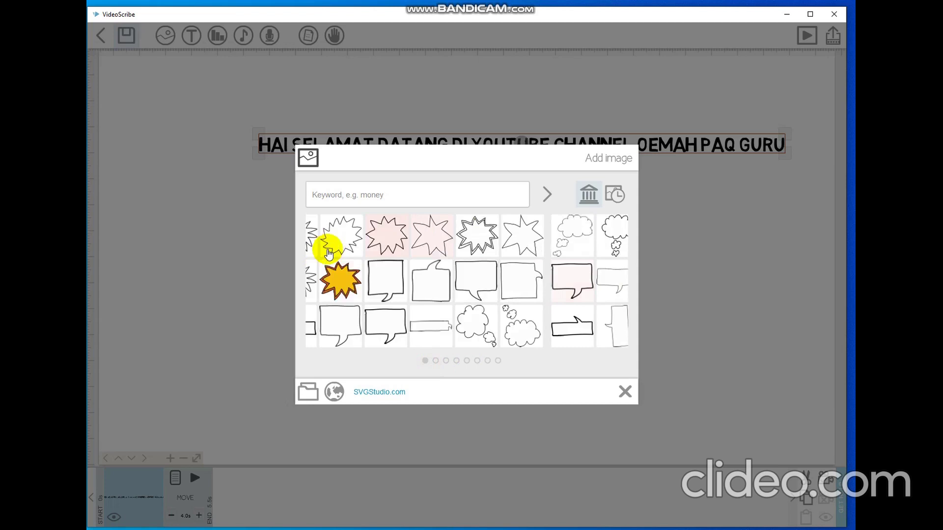
left_click(326, 239)
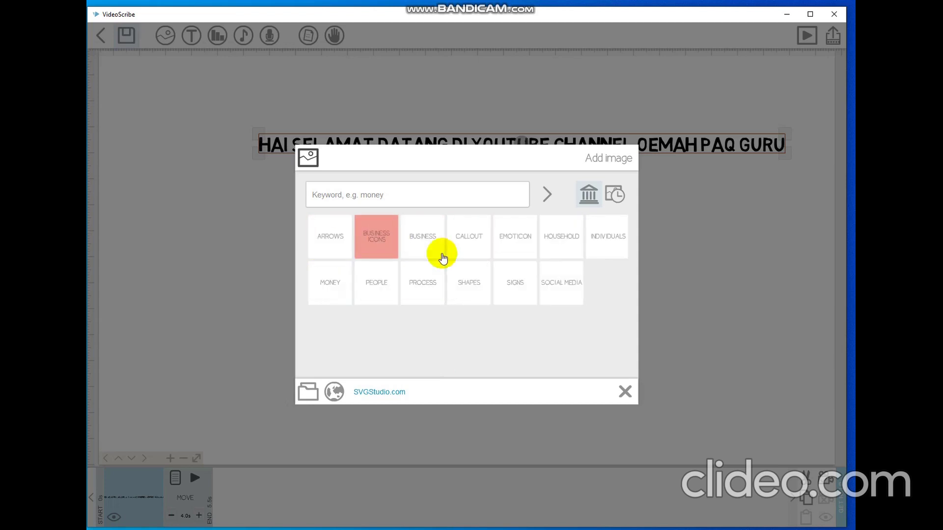
Browse both pages of Emoticon images and return to the category list.
left_click(510, 261)
left_click(467, 361)
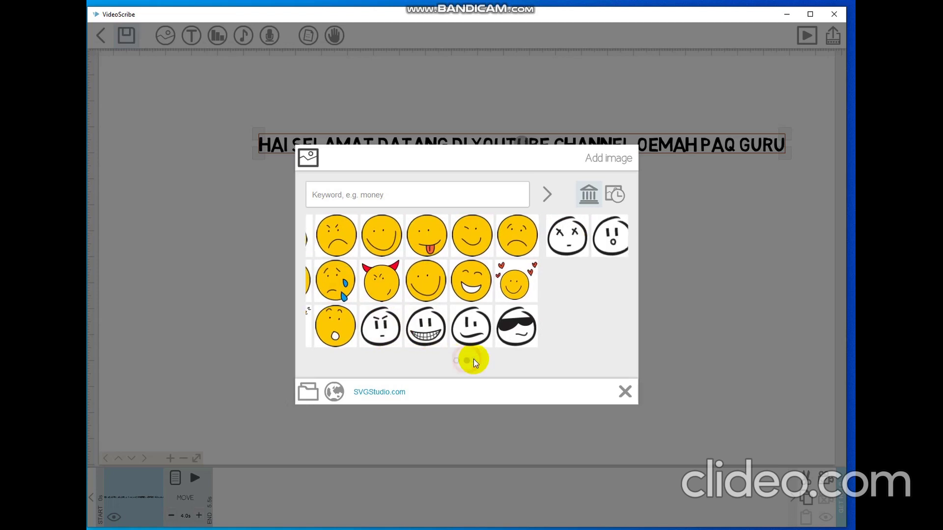
left_click(456, 361)
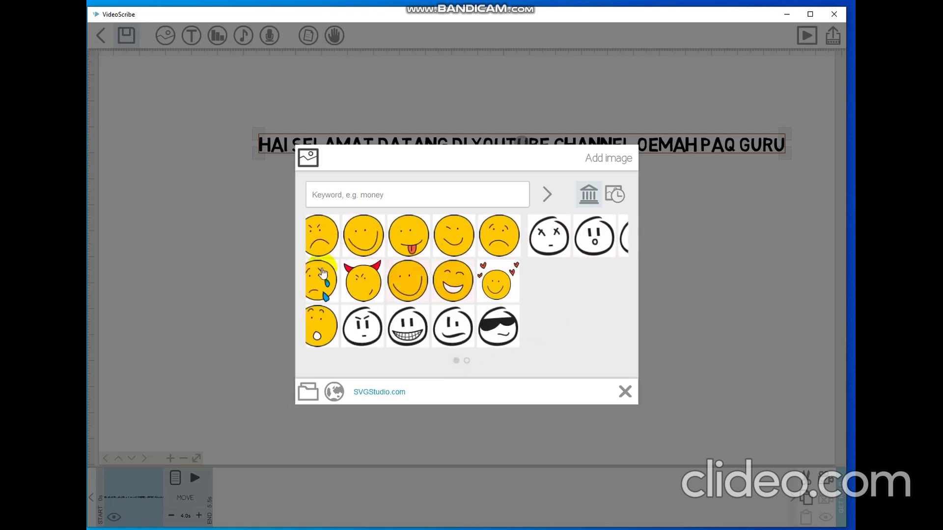
left_click(331, 239)
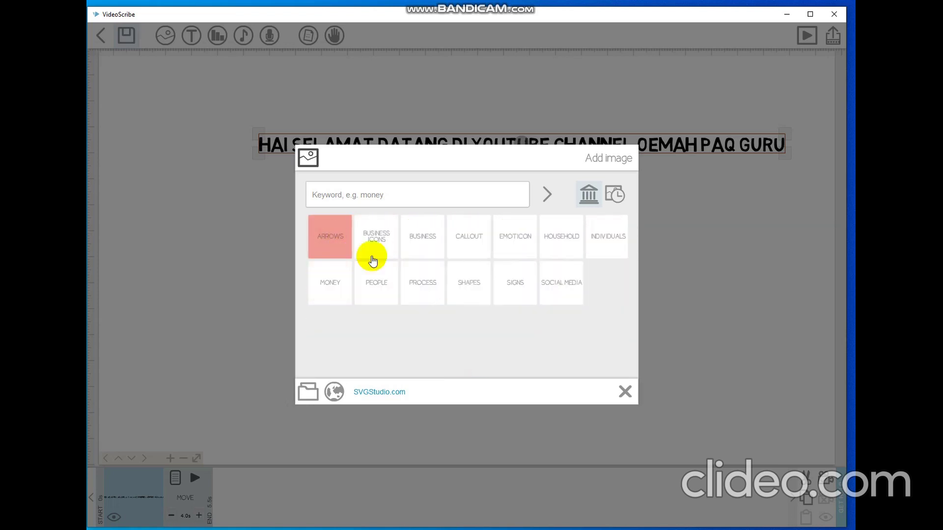
left_click(566, 253)
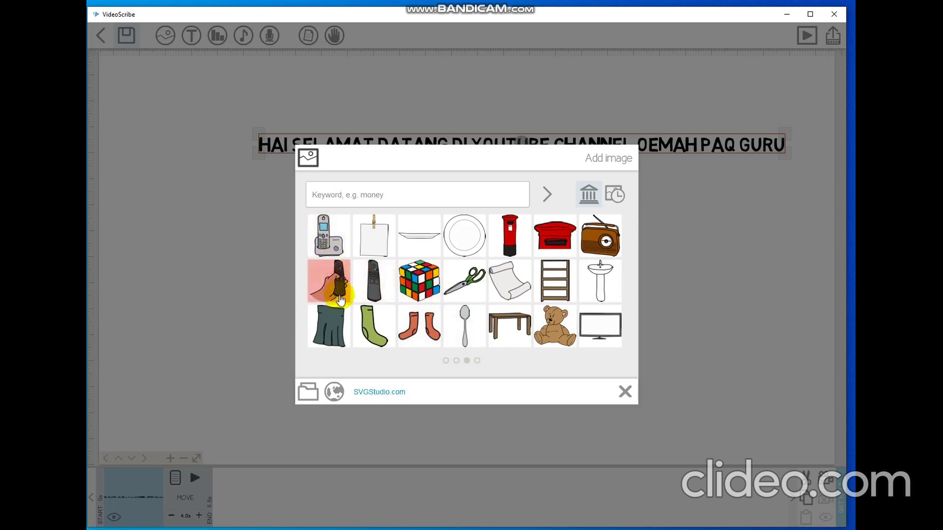
left_click(477, 361)
left_click(444, 362)
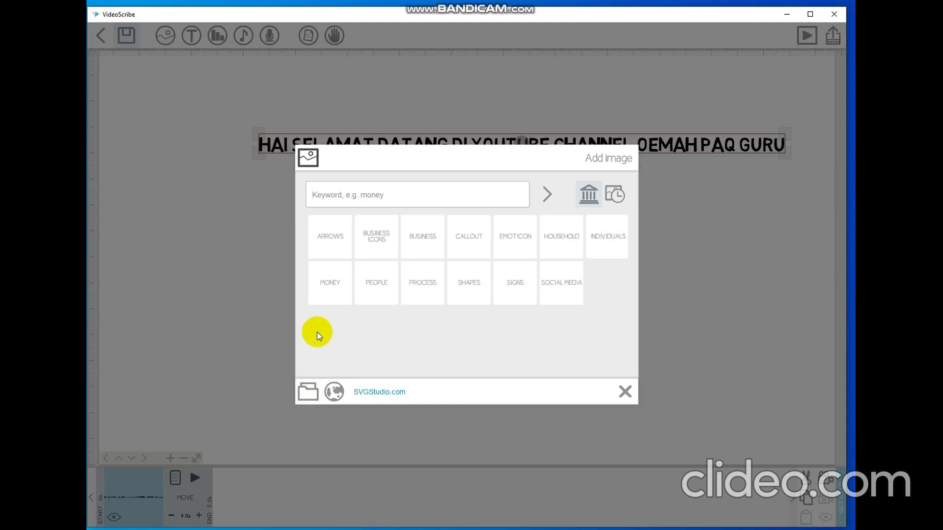
left_click(314, 397)
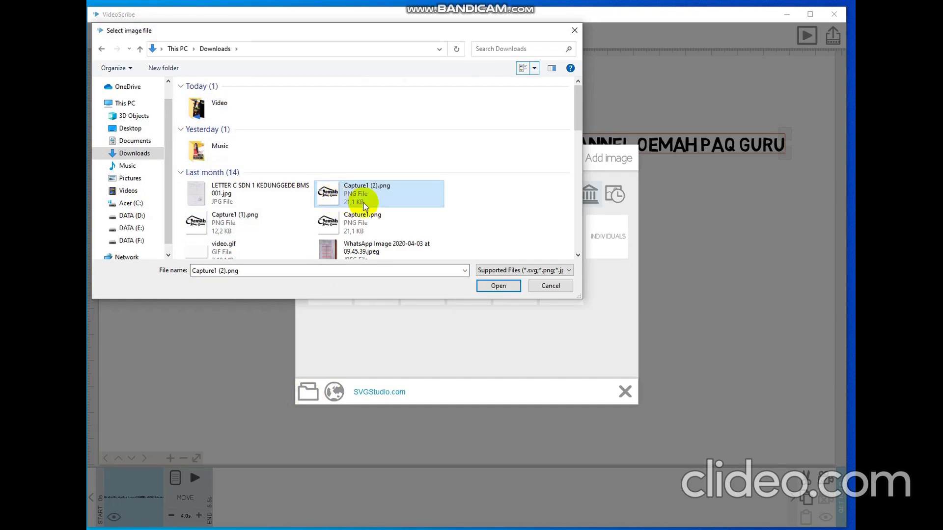
Add the Capture1 (2).png logo from Downloads, choosing a line-drawing style to place it.
left_click(378, 192)
left_click(488, 288)
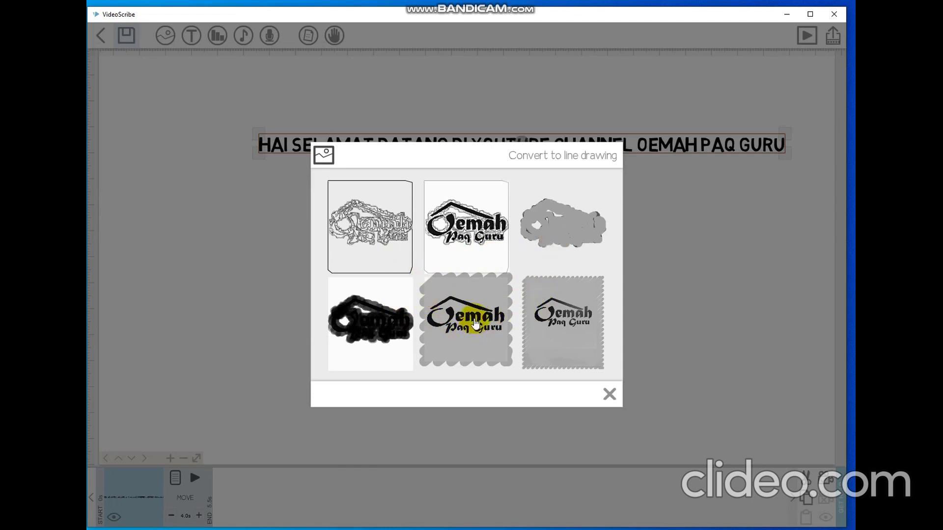
left_click(475, 327)
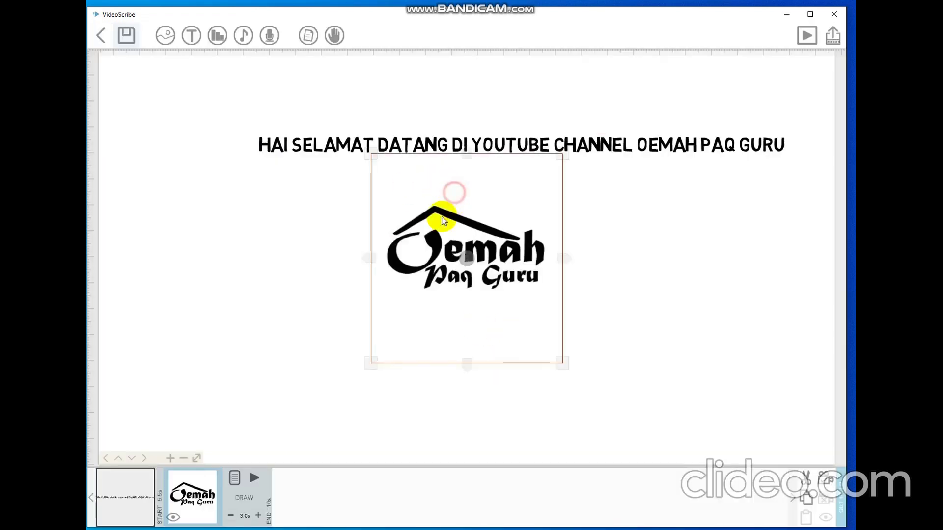
Place the logo on the left below the welcome text, then select the welcome text element.
left_click_drag(439, 213, 303, 244)
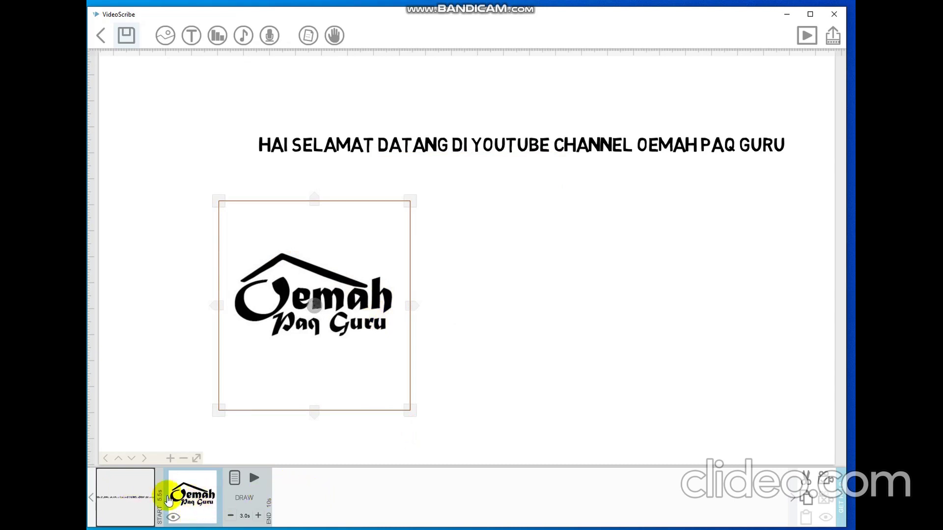
left_click(306, 495)
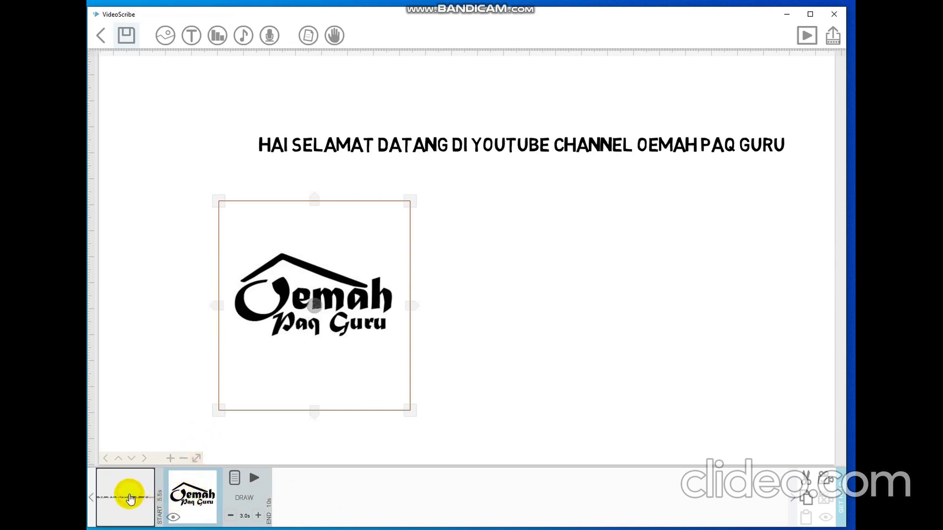
left_click(130, 499)
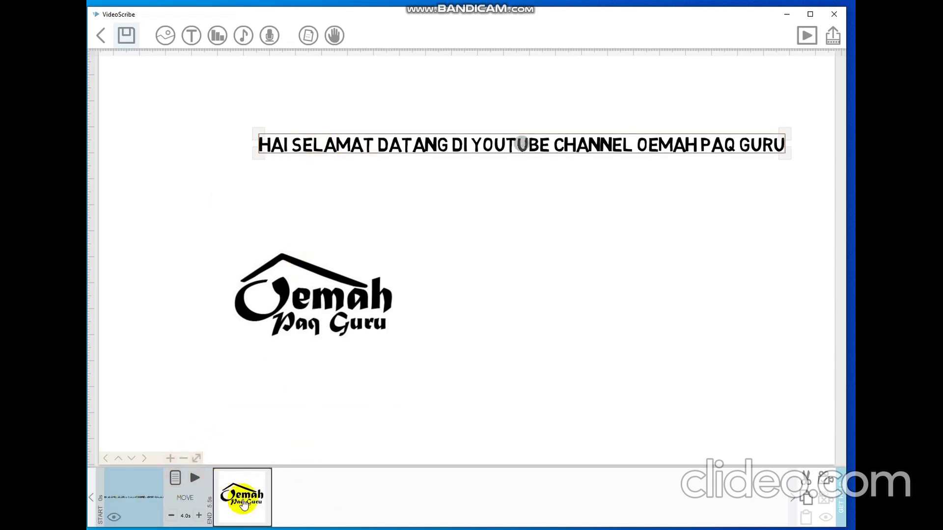
Move the logo ahead of the welcome text in the timeline, then jump back to the text's view.
left_click(245, 505)
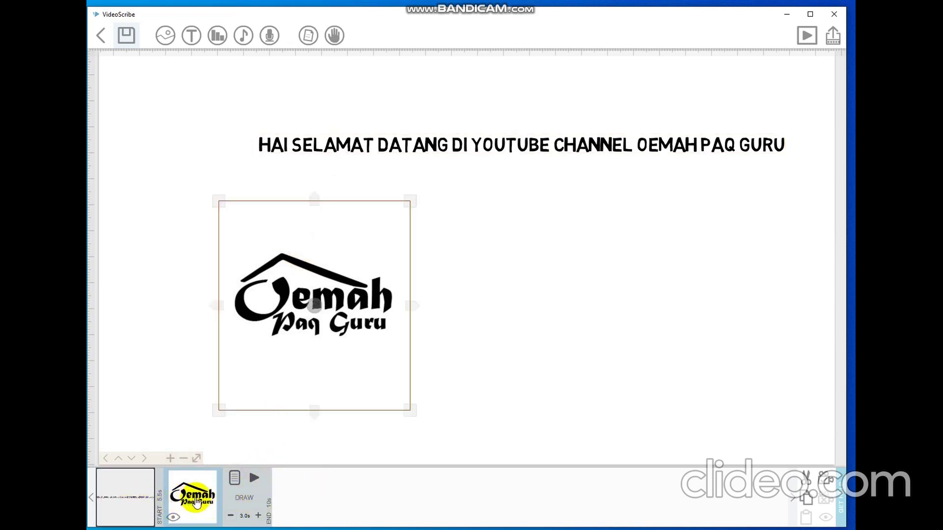
mouse_move(198, 504)
left_mouse_down()
mouse_move(116, 497)
mouse_move(127, 507)
left_mouse_up()
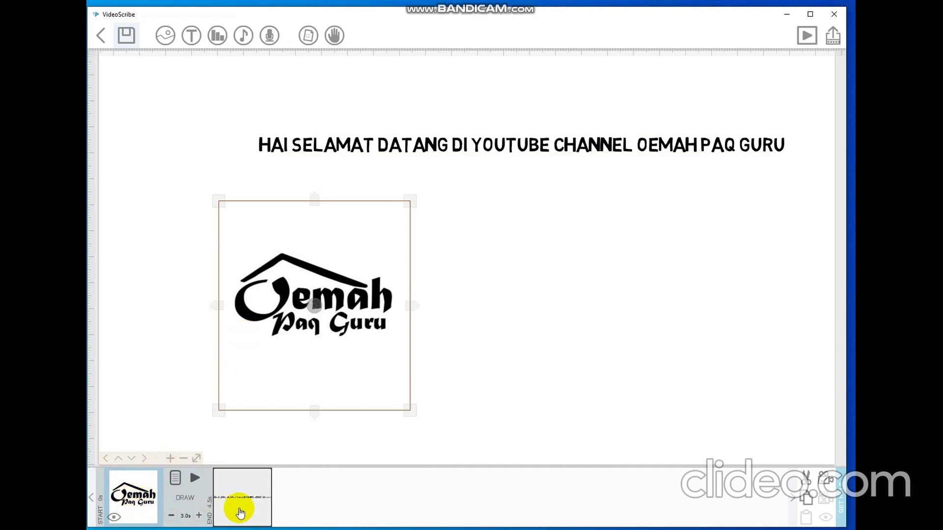
left_click(268, 474)
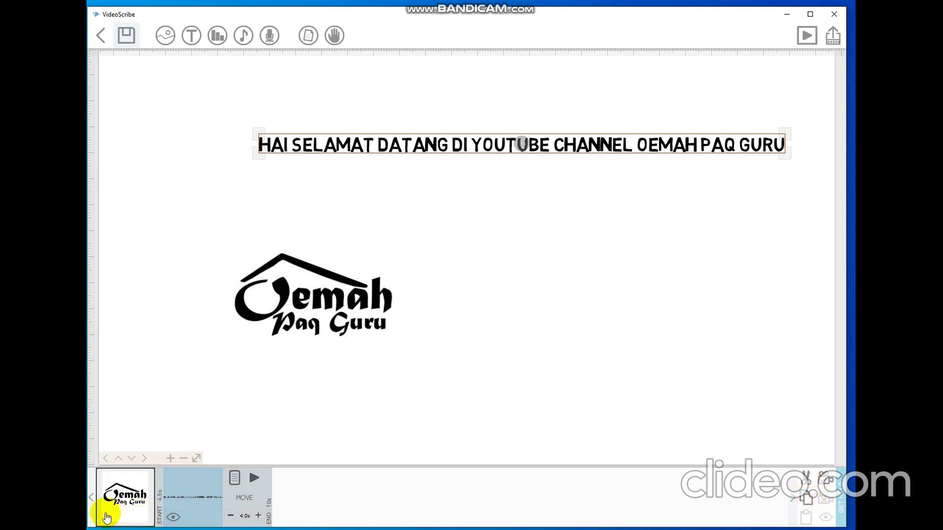
left_click(196, 500)
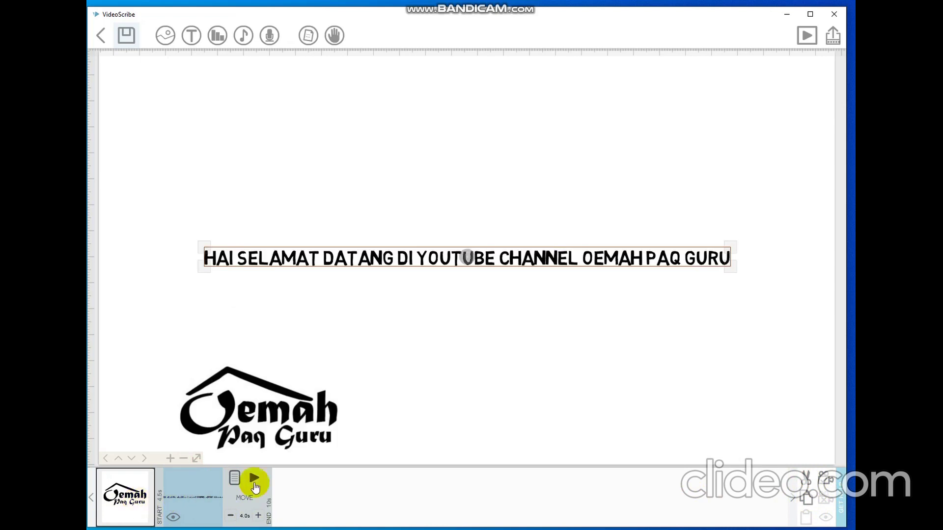
left_click(403, 400)
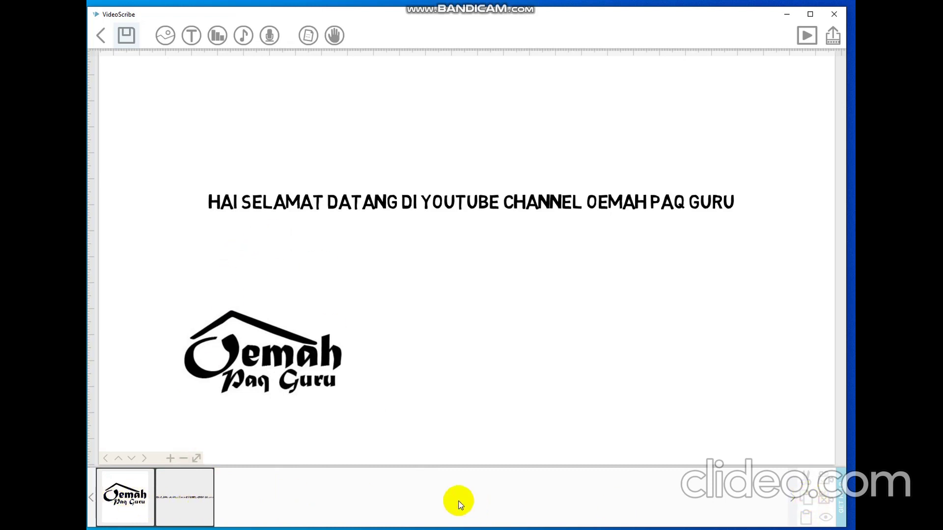
left_click(163, 506)
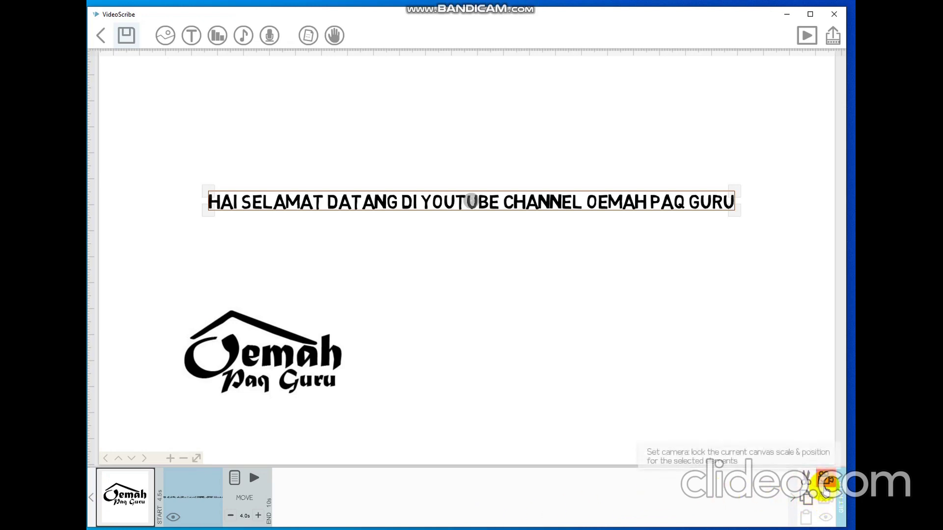
Update the welcome text's saved camera view and preview its drawing from that element.
left_click(825, 487)
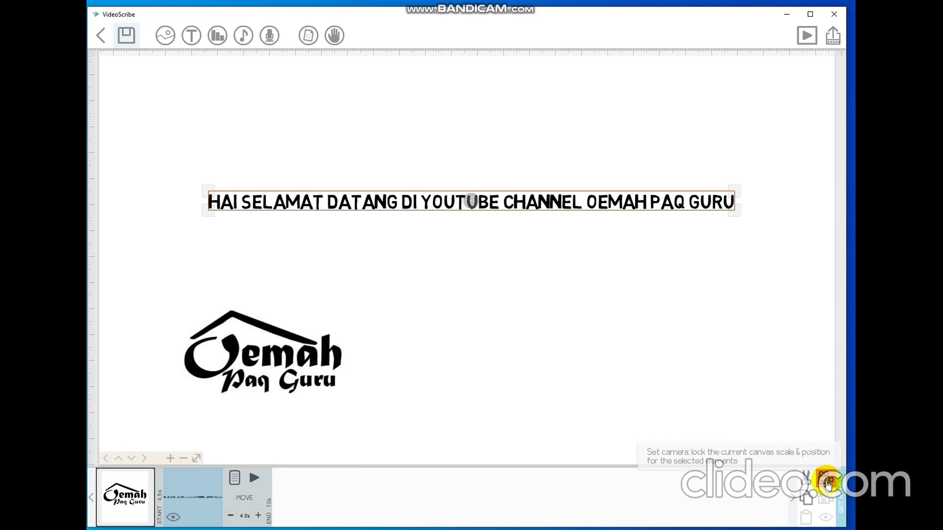
left_click(828, 483)
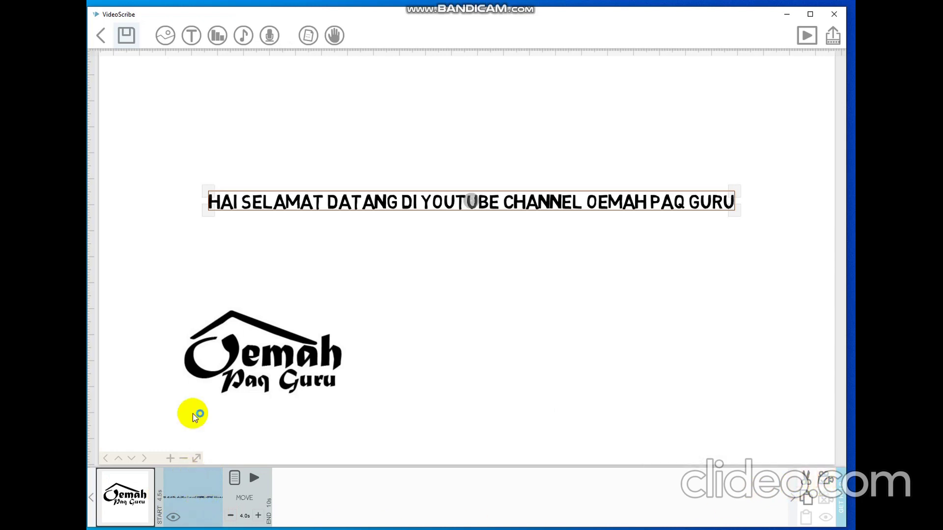
left_click(254, 480)
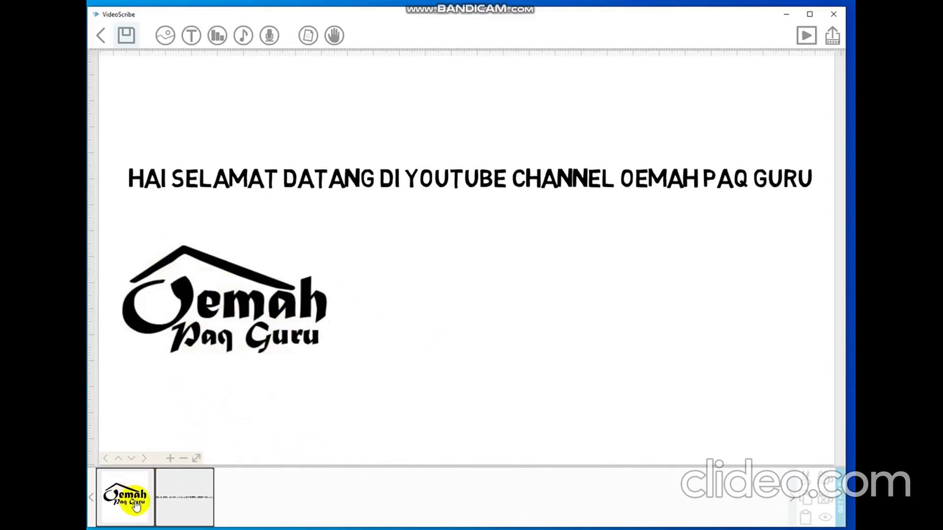
left_click(807, 40)
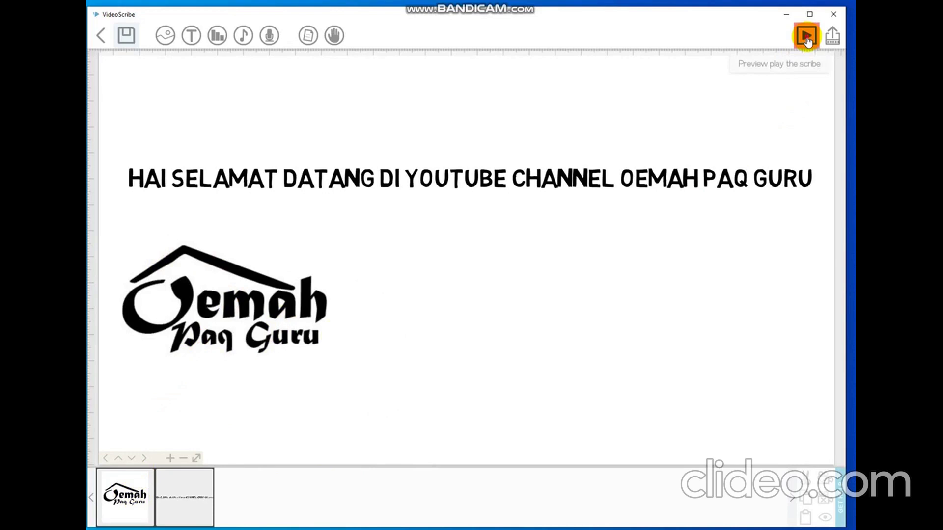
Play the whole scribe, showing the logo then the welcome line, and stop the preview.
left_click(807, 37)
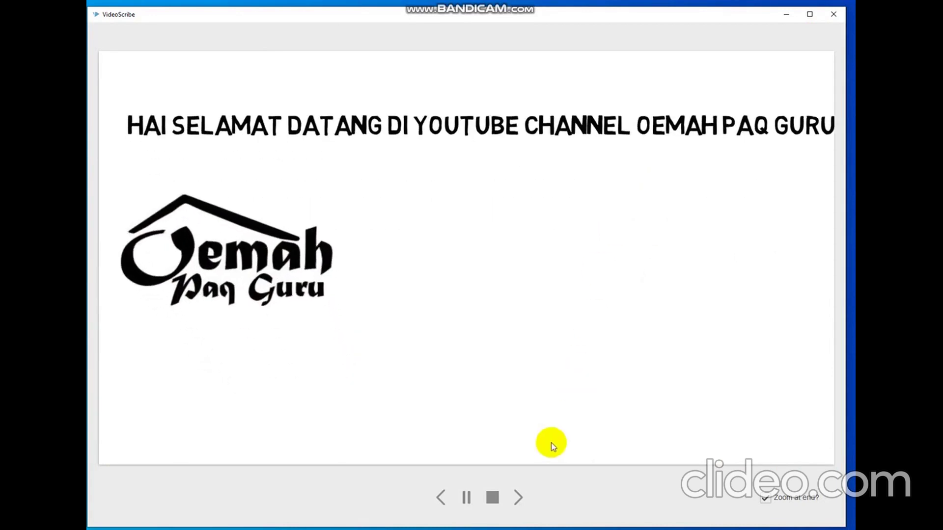
left_click(492, 497)
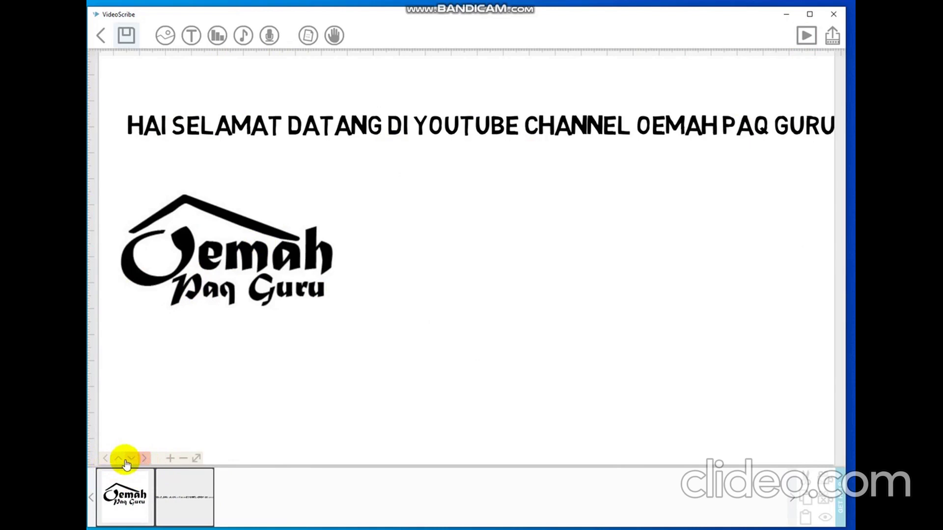
Nudge the view with the pan arrows, then zoom the canvas out two steps.
left_click(105, 461)
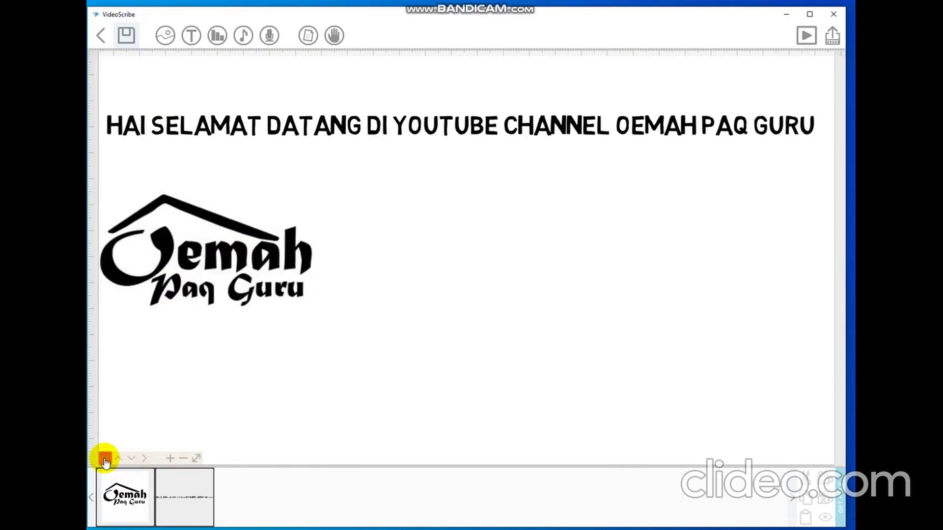
left_click(104, 460)
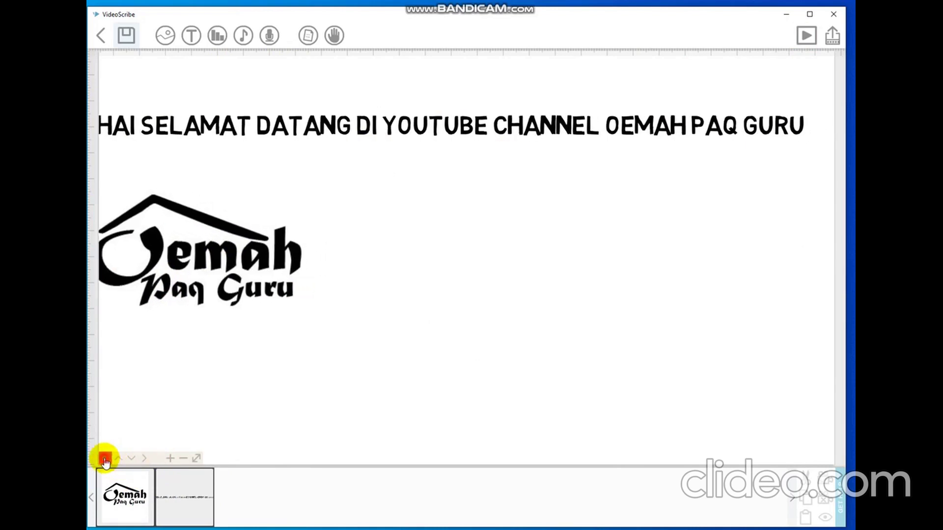
left_click(144, 460)
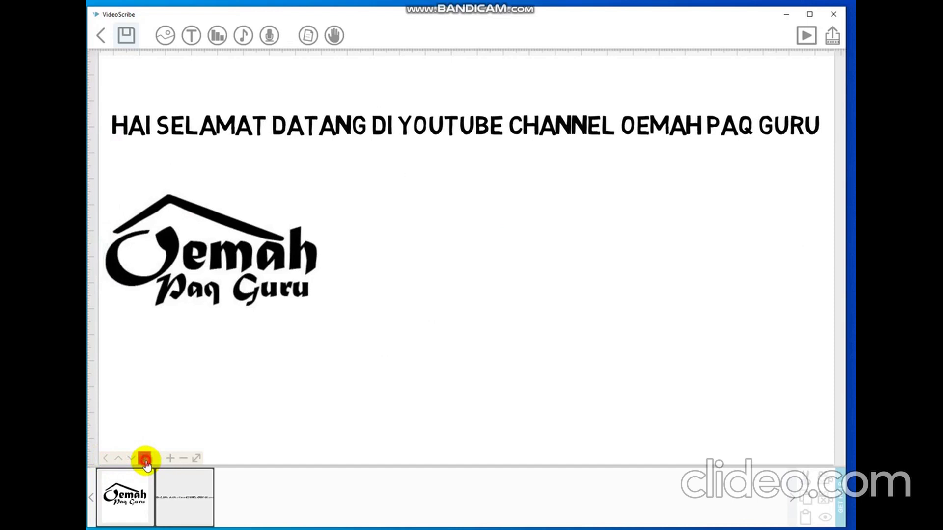
left_click(119, 460)
left_click(132, 460)
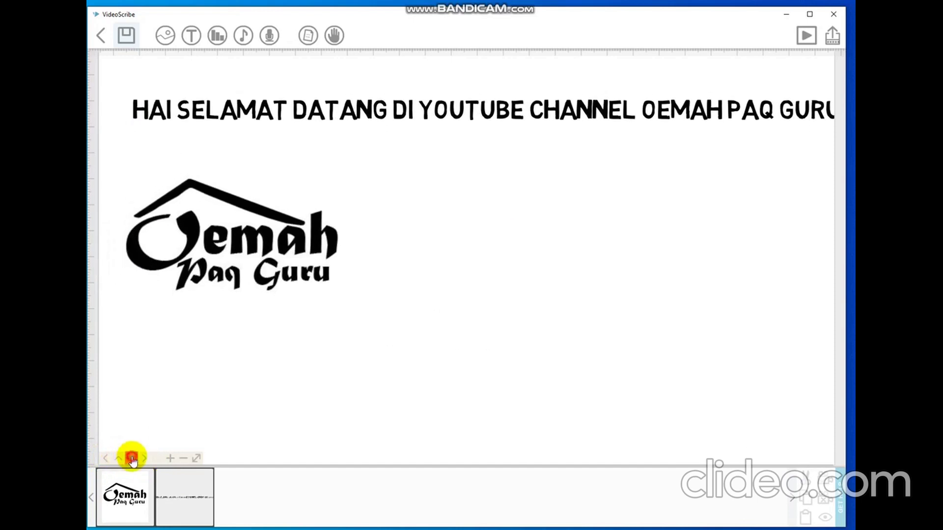
left_click(183, 461)
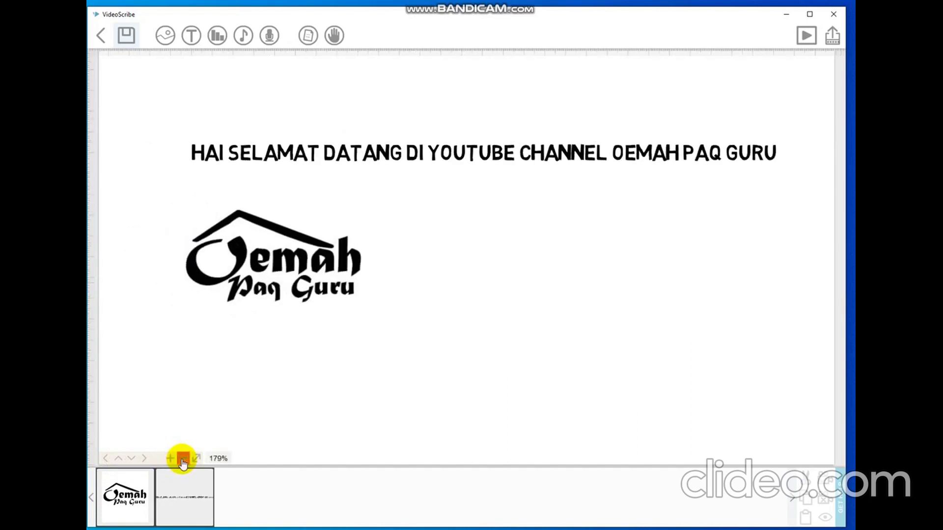
left_click(183, 461)
Drag the canvas so the heading and logo sit small at the top-left.
left_click_drag(369, 338, 322, 311)
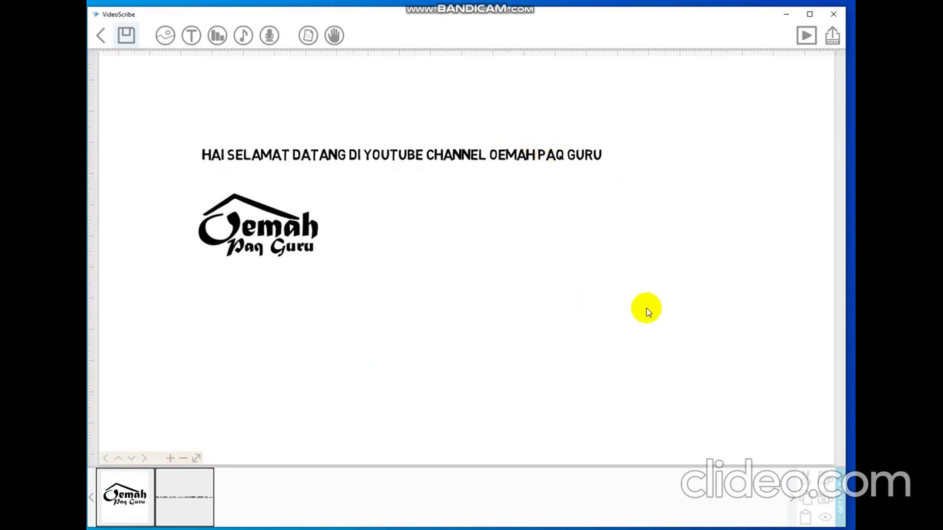
left_click_drag(566, 312, 500, 253)
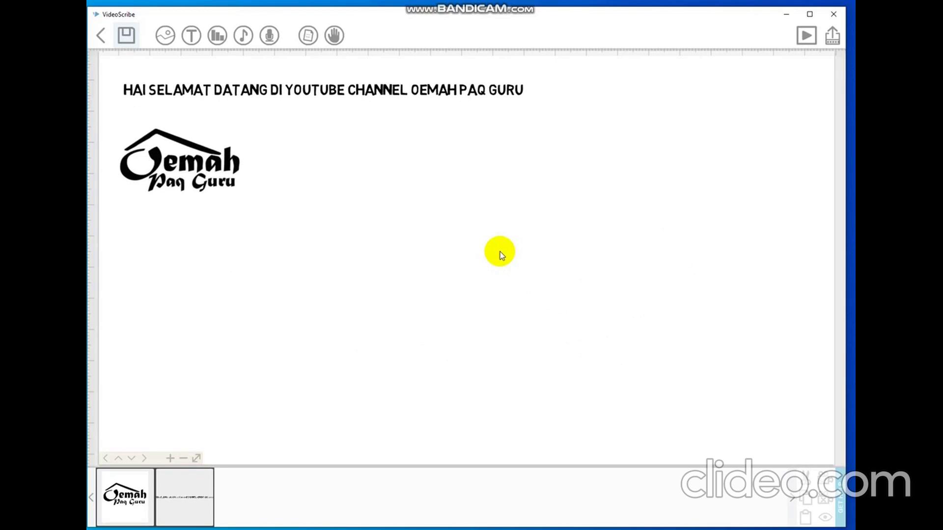
mouse_move(489, 292)
left_mouse_down()
mouse_move(499, 324)
mouse_move(517, 340)
mouse_move(516, 322)
mouse_move(479, 279)
left_mouse_up()
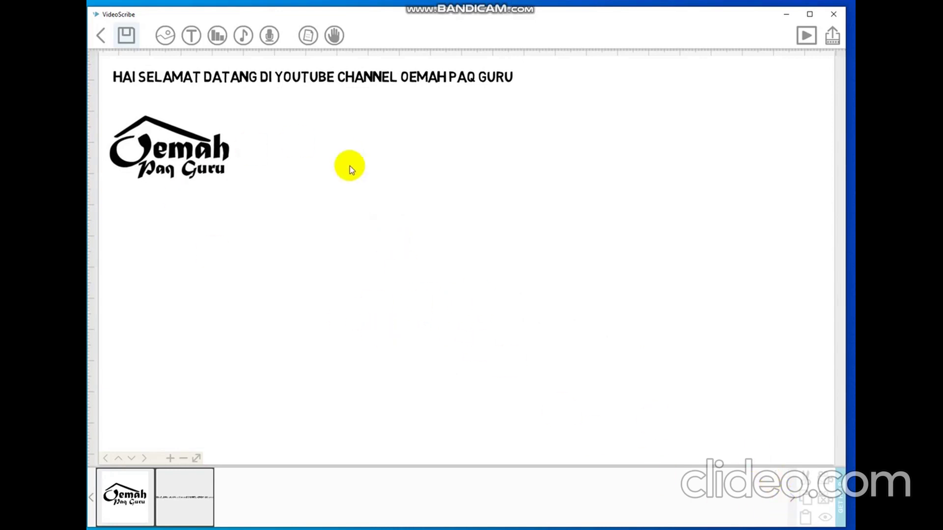
Add the computer monitor image, shrink it beside the logo under the heading, and preview.
left_click(166, 43)
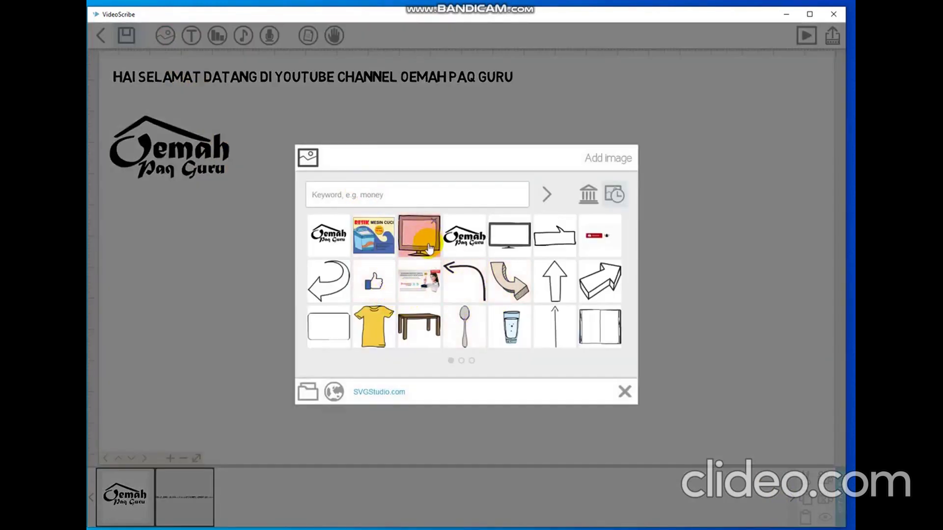
left_click(428, 245)
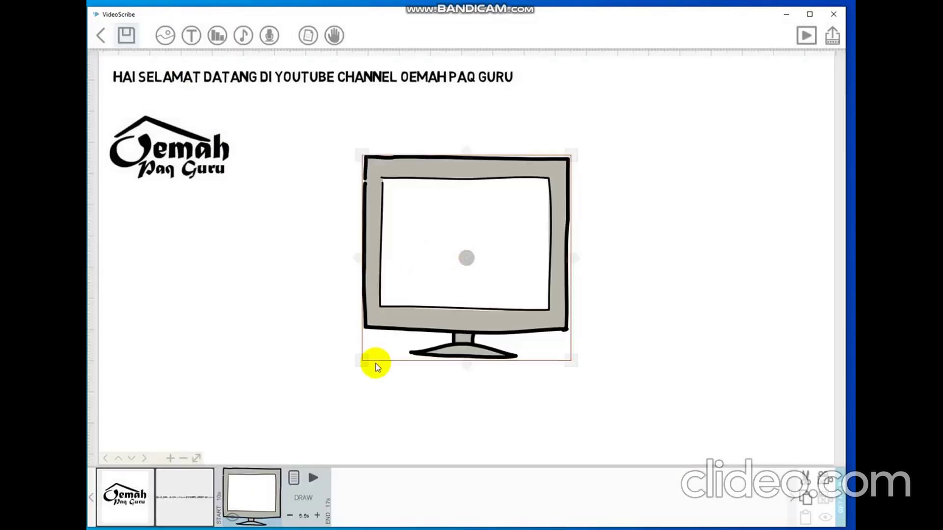
left_click_drag(421, 169, 348, 143)
left_click_drag(489, 322, 459, 289)
left_click_drag(387, 152, 335, 130)
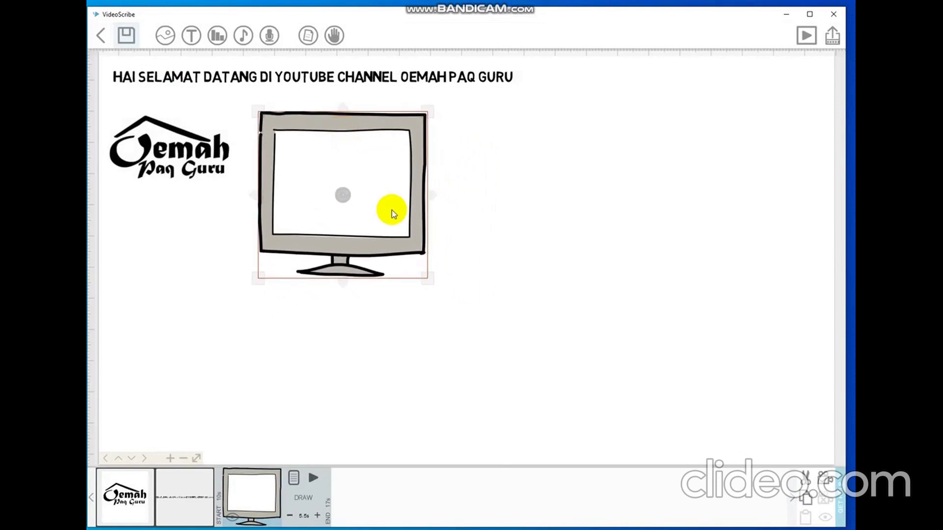
left_click(806, 36)
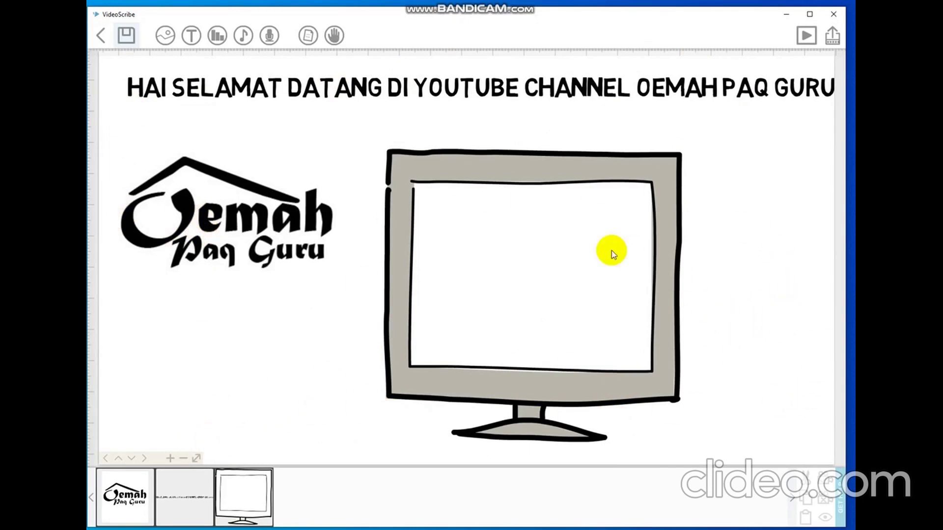
Pan to blank canvas and add the standing man image from page 2 of the library.
left_click_drag(780, 297, 74, 287)
left_click_drag(346, 281, 322, 283)
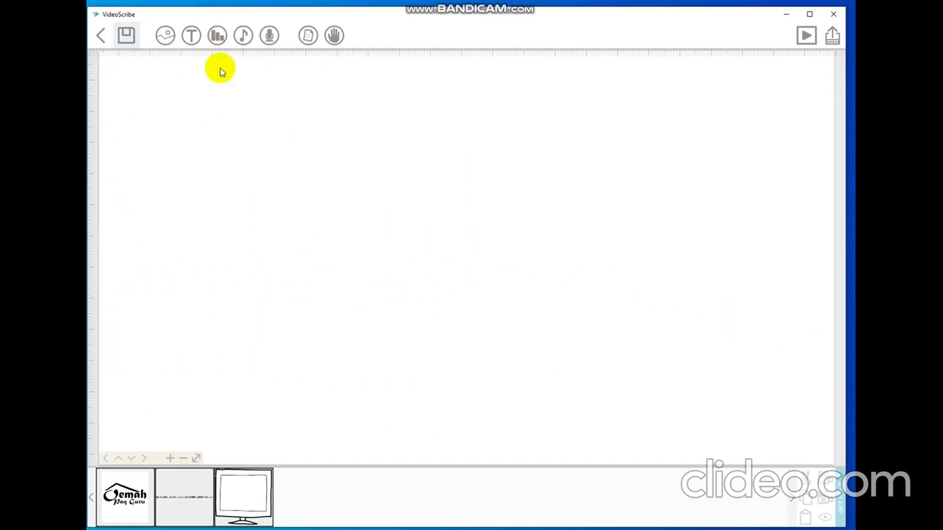
left_click(165, 36)
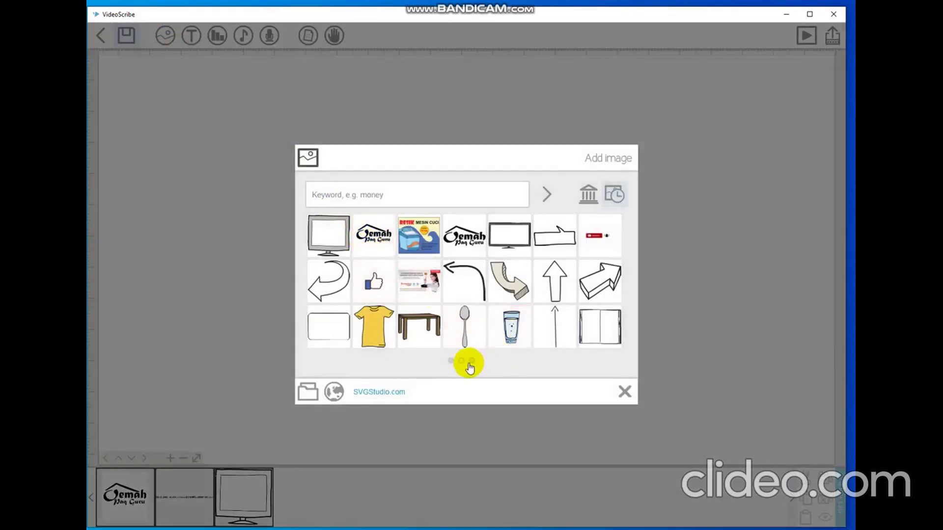
left_click(462, 361)
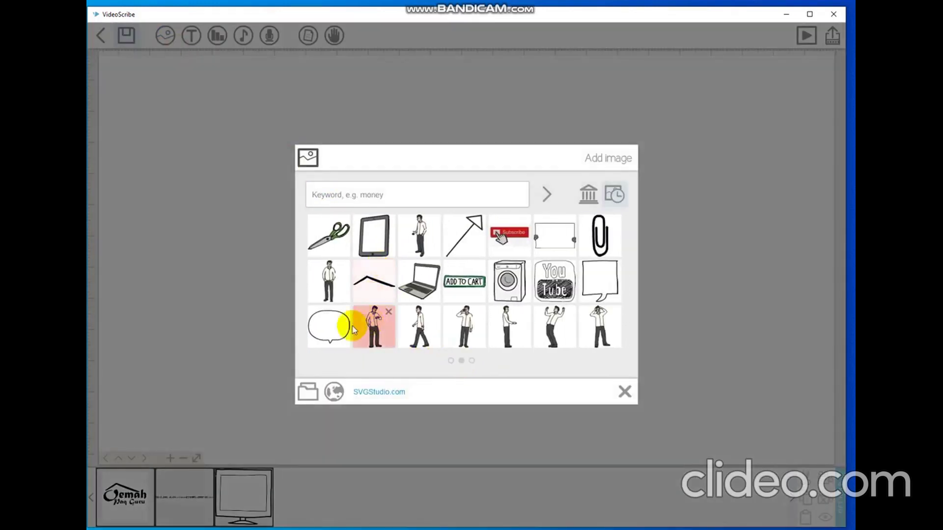
left_click(332, 287)
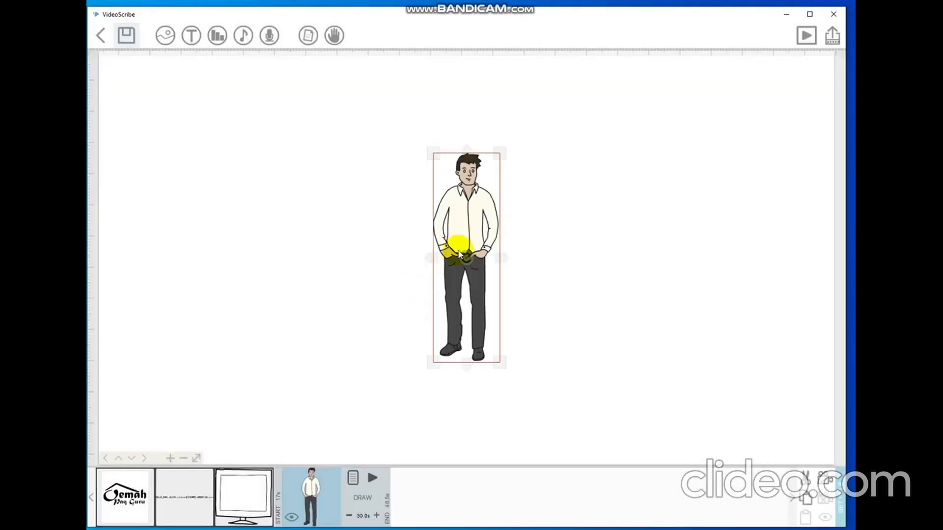
Enlarge the standing man and position him at the left of the empty area.
left_click_drag(458, 238, 249, 183)
left_click_drag(288, 309, 308, 317)
left_click_drag(259, 297, 271, 380)
left_click_drag(243, 330, 185, 297)
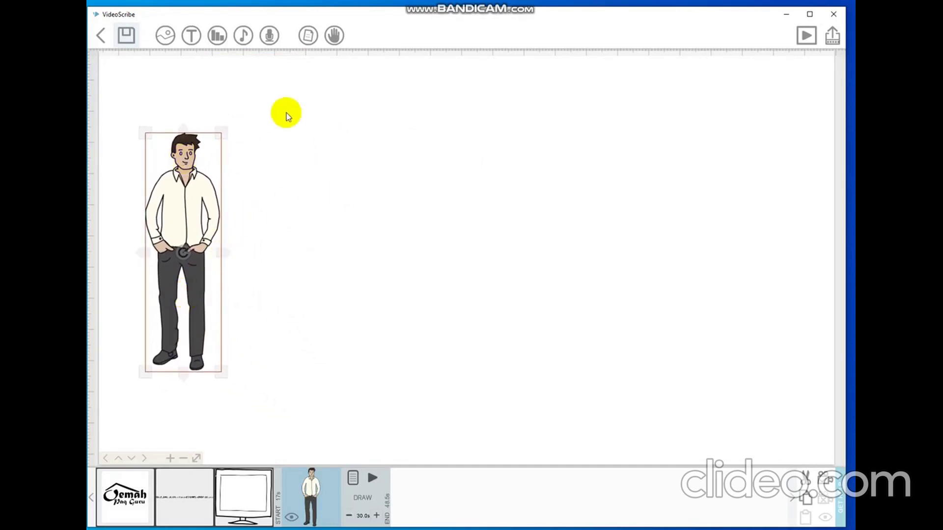
left_click(237, 91)
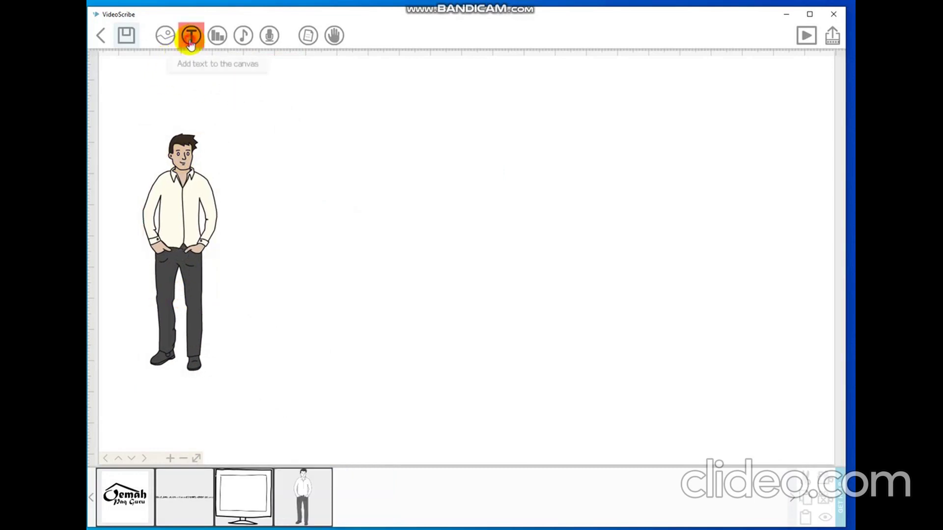
Add the text 'PADA PEMBELAJARAN KALI INI KITA AKAN MEMBAHAS TENTANG PEMBELAJARAN MENGGAMBAR SBDP' at the canvas top.
left_click(192, 36)
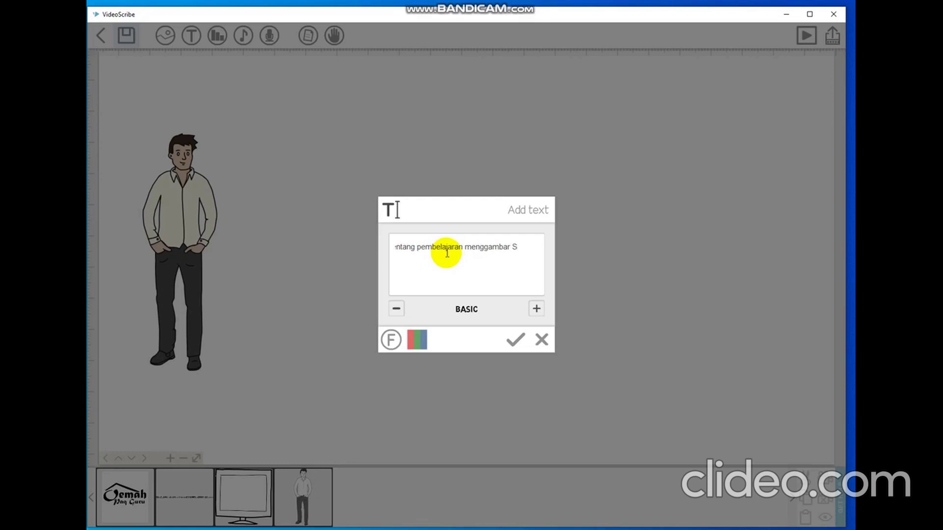
type("dP")
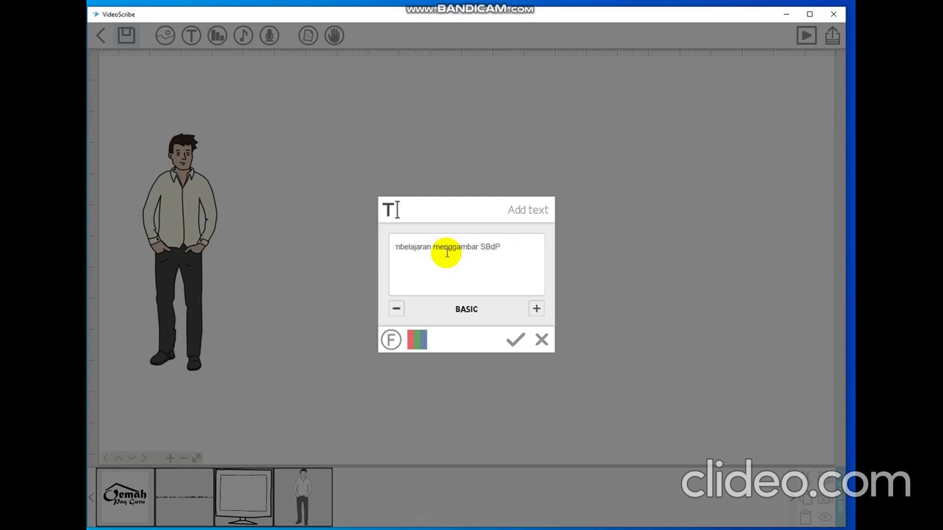
left_click(512, 348)
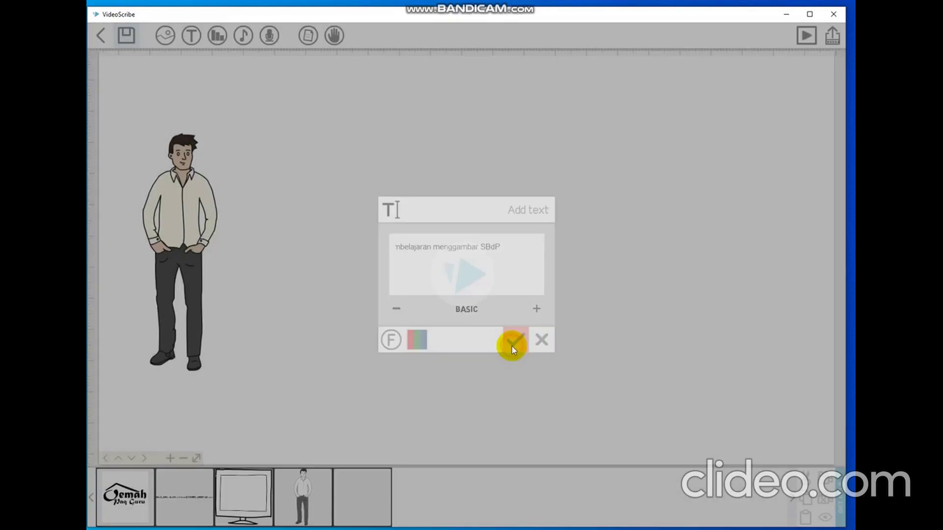
left_click_drag(369, 258, 393, 156)
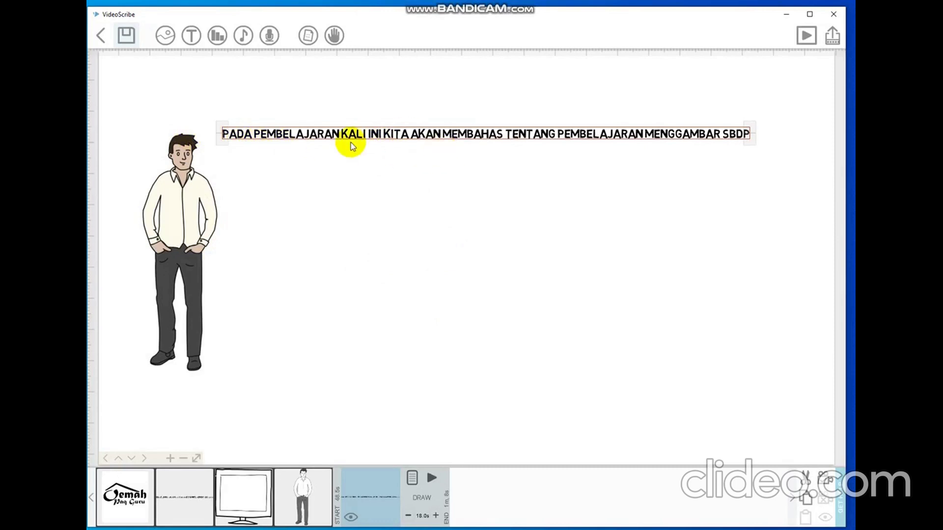
left_click_drag(382, 135, 363, 133)
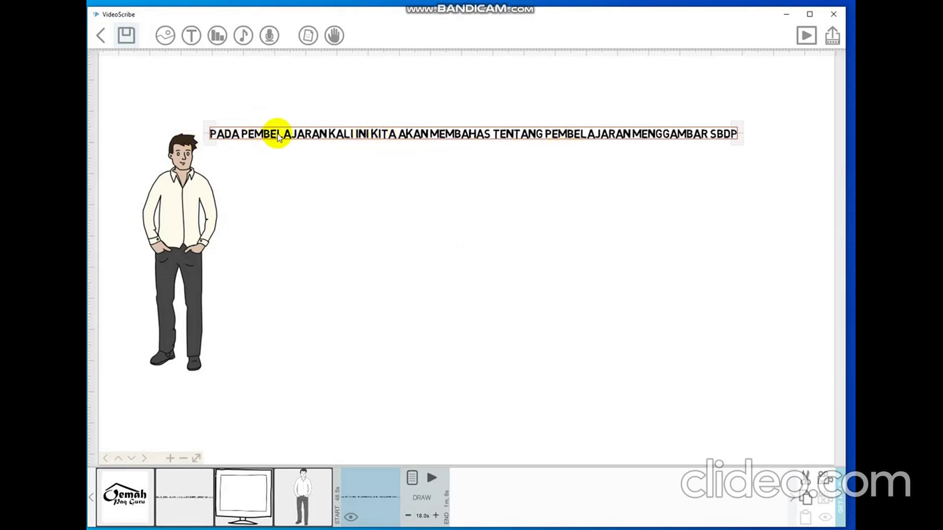
Change the intro sentence's font to AR BLANCA, preview its drawing, and apply.
left_click(412, 482)
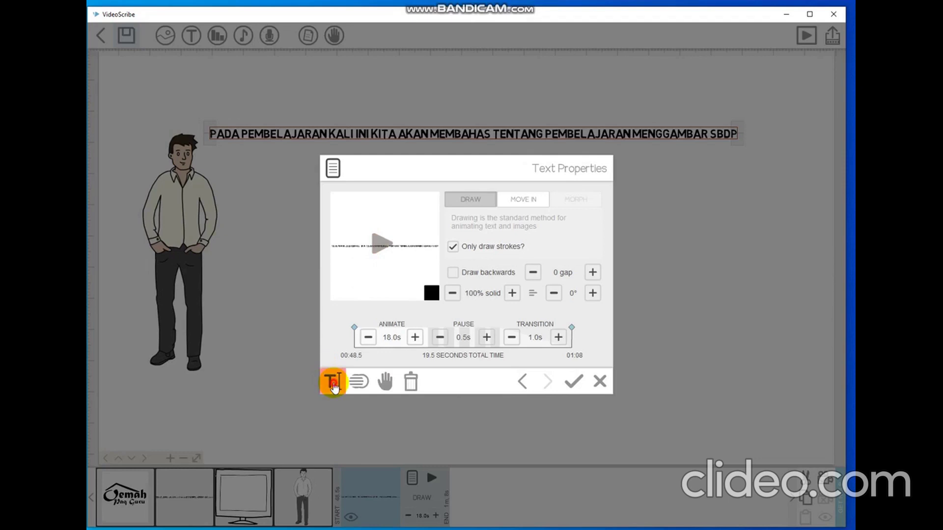
left_click(333, 381)
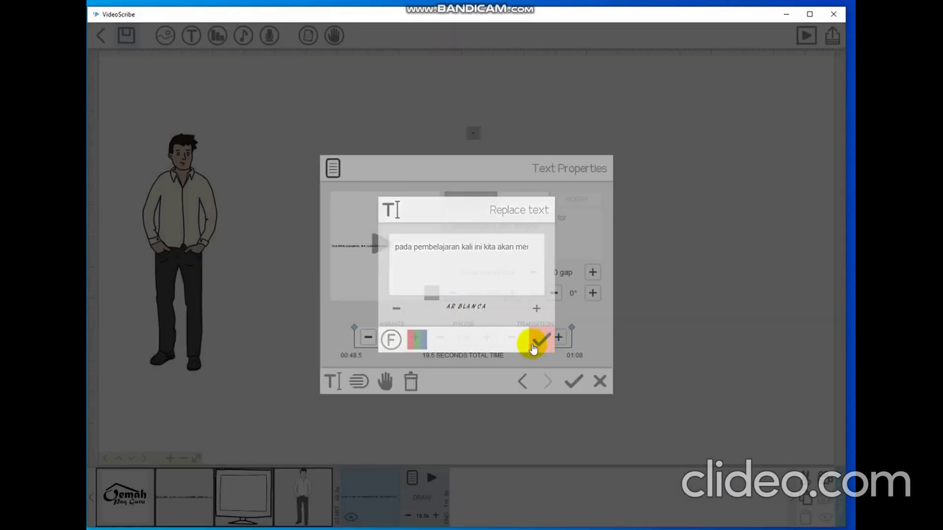
left_click(540, 343)
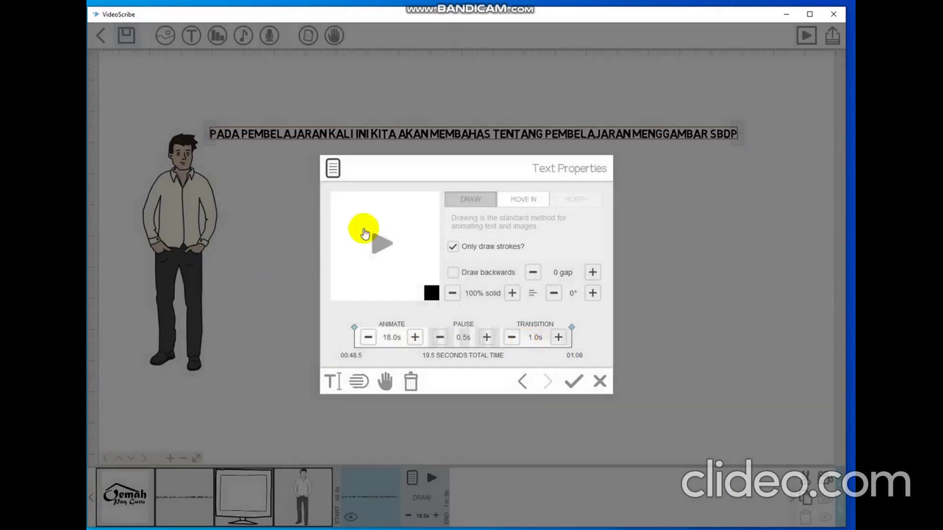
left_click(381, 245)
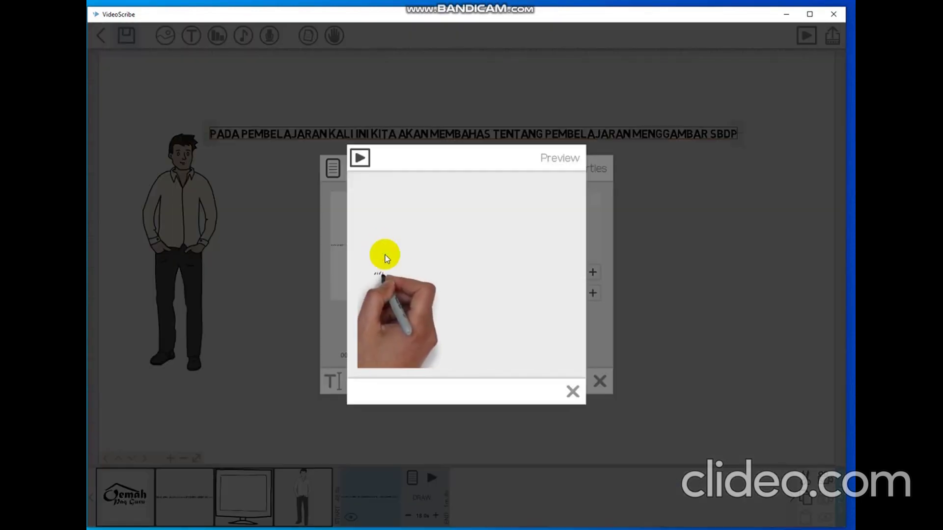
left_click(572, 393)
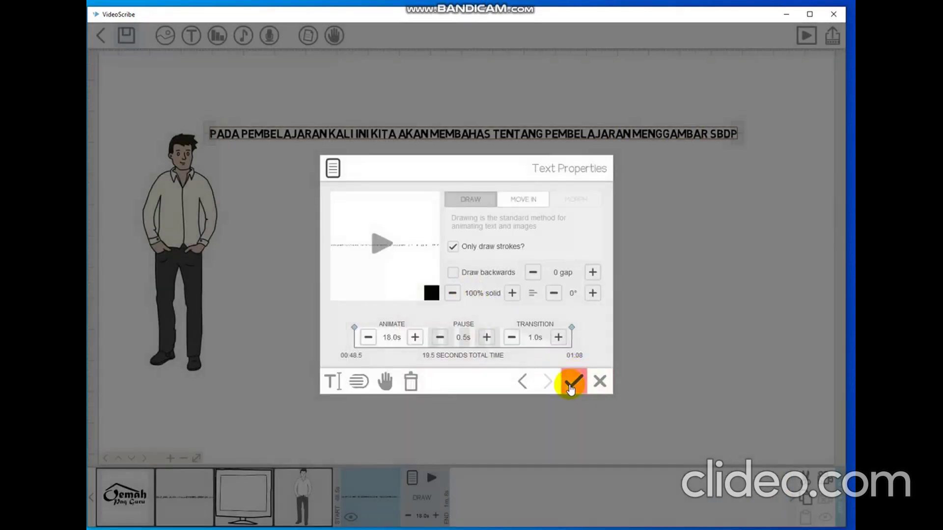
left_click(571, 386)
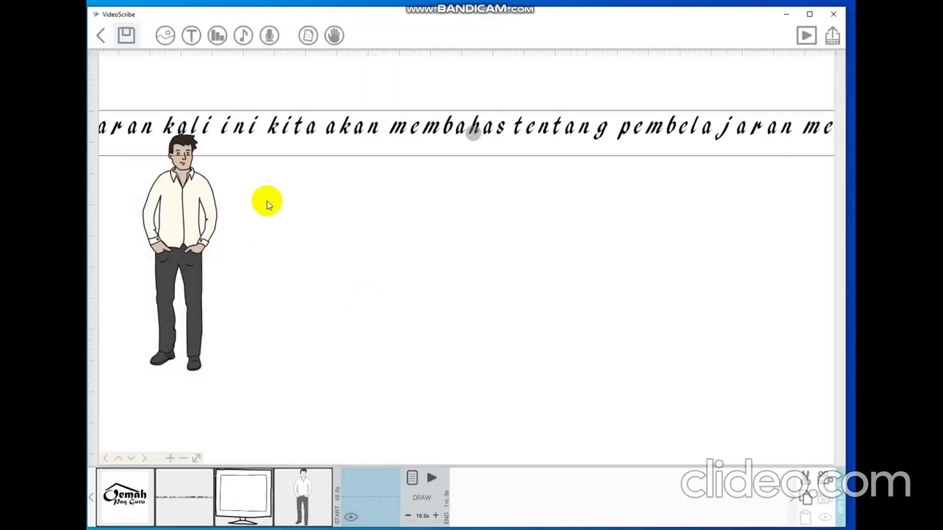
Reposition the handwritten sentence beside the standing man's head.
left_click_drag(332, 145, 570, 191)
left_click_drag(157, 204, 211, 194)
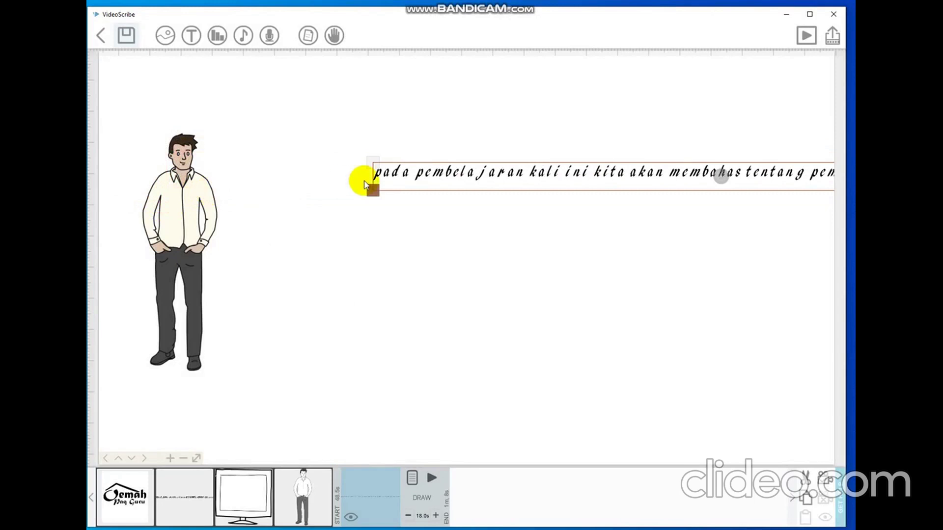
left_click_drag(451, 177, 259, 119)
left_click_drag(483, 123, 501, 144)
Break the sentence into three lines before 'kita' and 'menggambar', then place it beside the man.
left_click(412, 477)
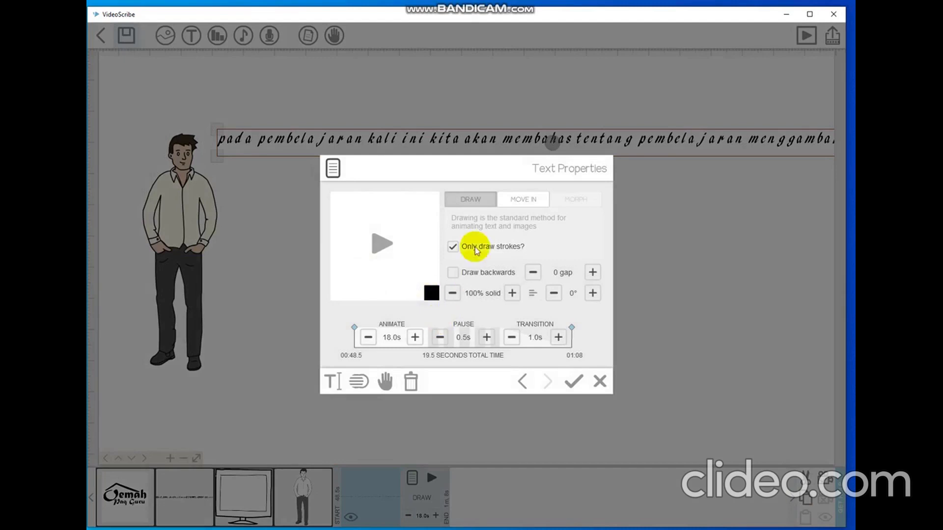
left_click(331, 382)
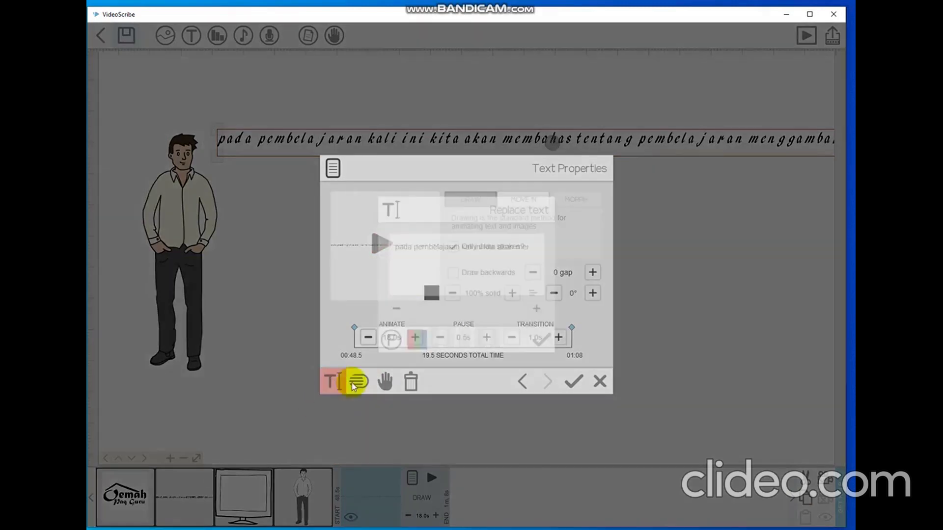
left_click(482, 246)
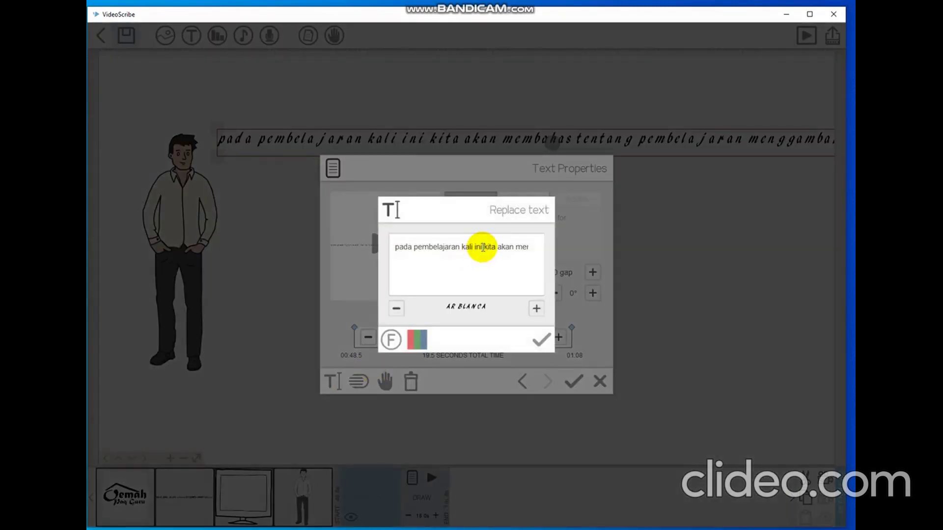
key("Right")
key("Right")
key("Right")
key("Right")
key("Right")
key("Right")
key("Right")
key("Right")
key("Right")
key("Right")
key("Right")
key("Right")
key("Right")
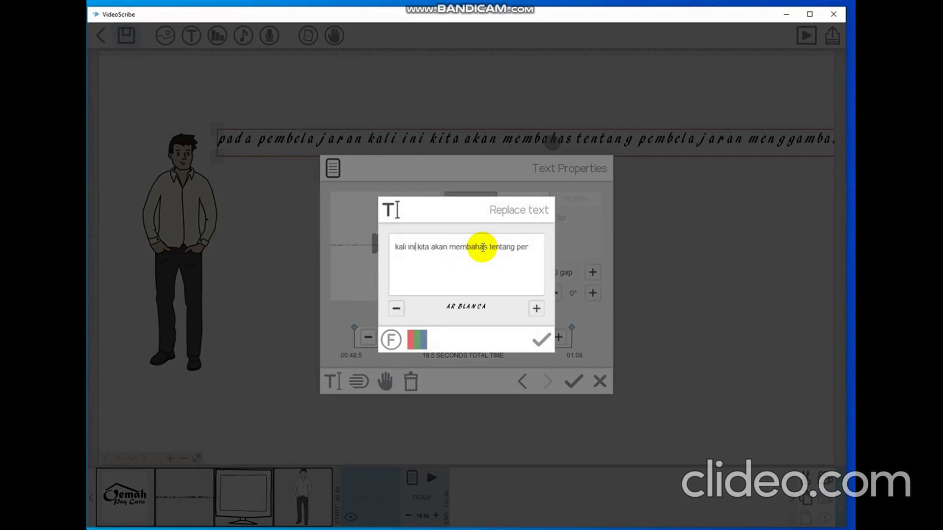
key("Return")
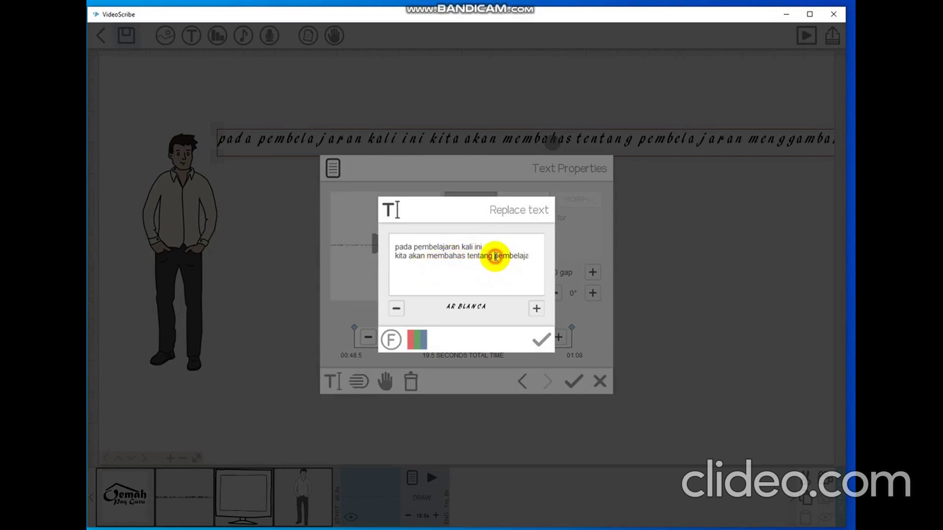
key("End")
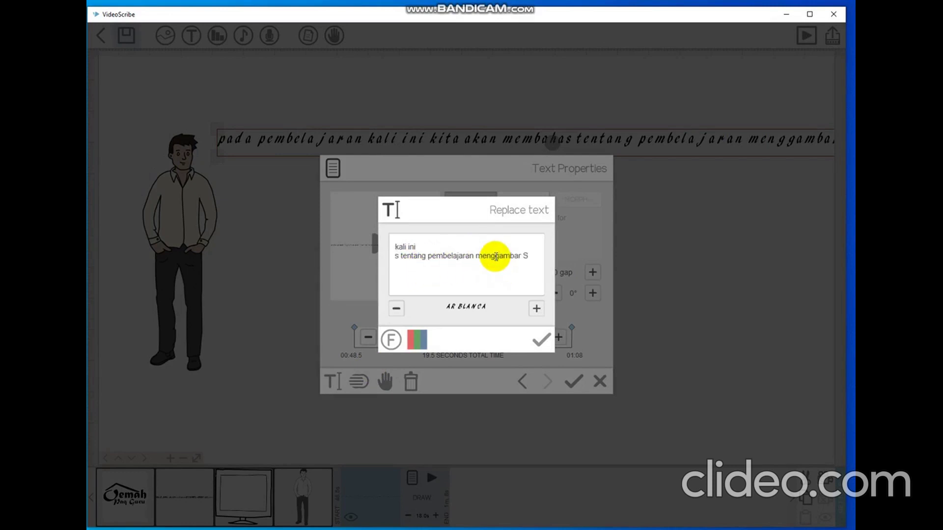
key("Return")
left_click(541, 339)
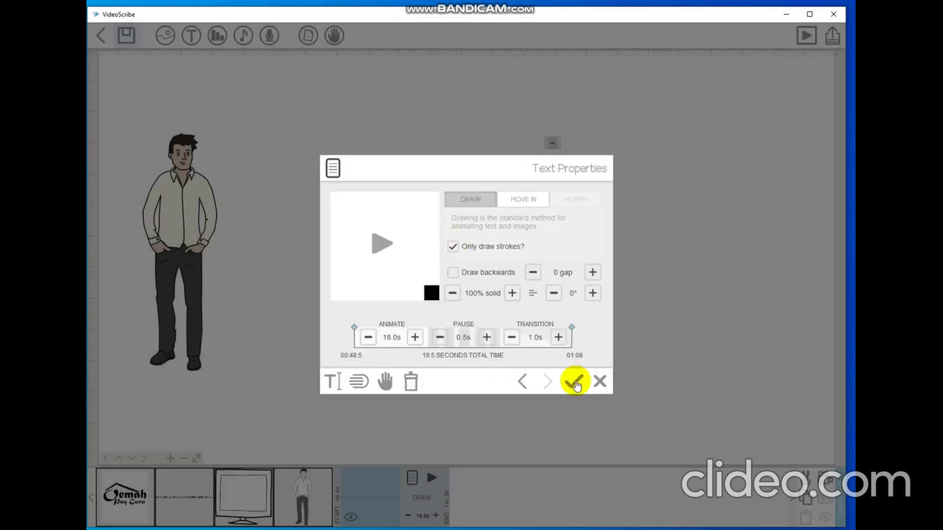
left_click(579, 385)
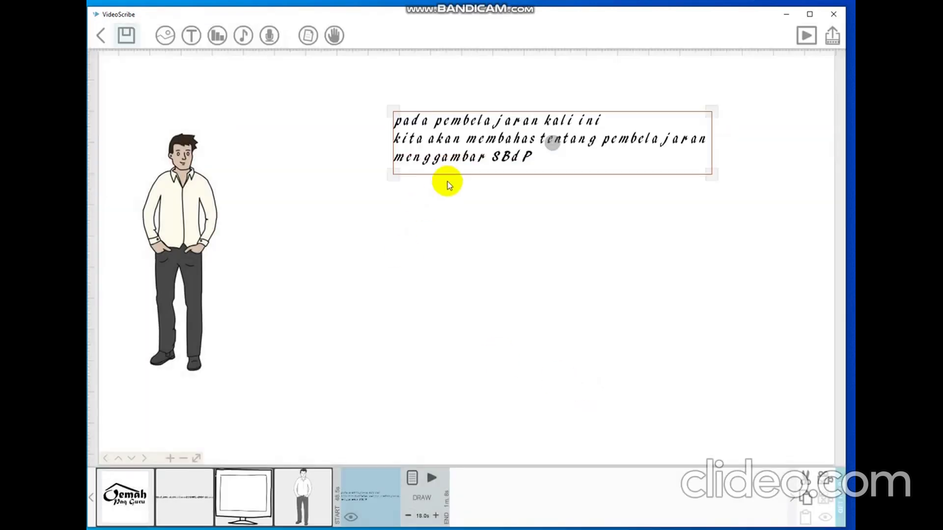
left_click_drag(396, 148, 284, 130)
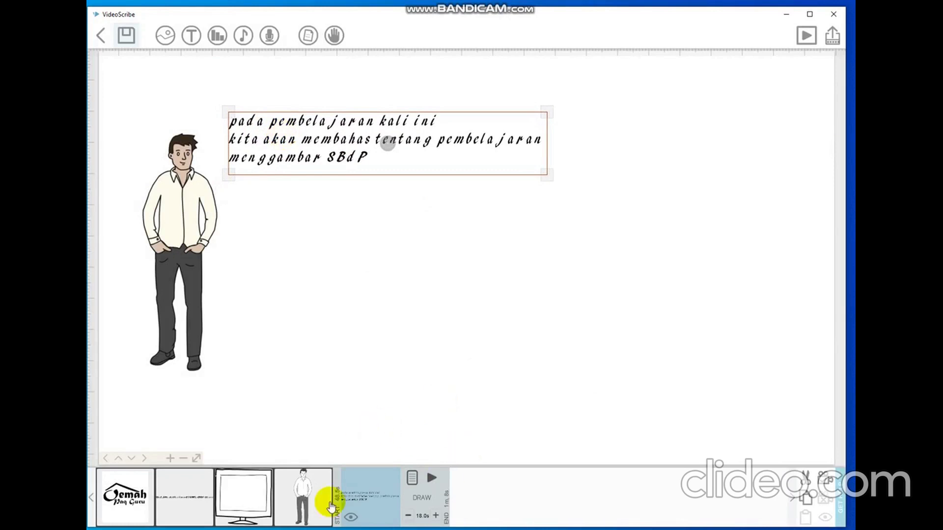
Play the scribe from the first logo element.
left_click(137, 494)
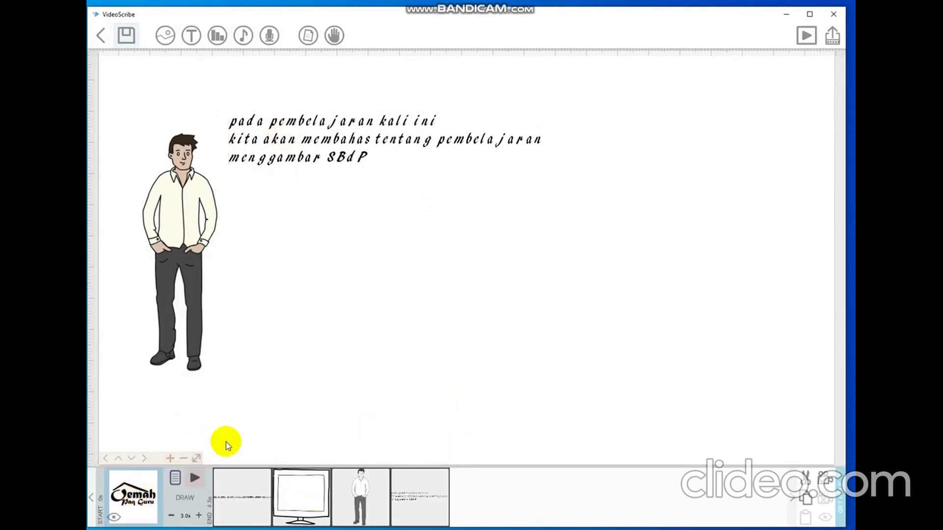
left_click(805, 46)
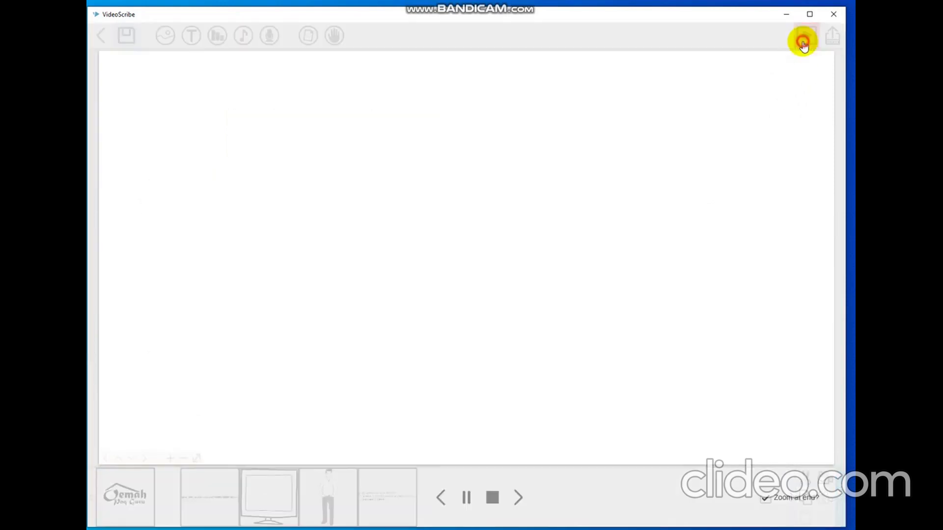
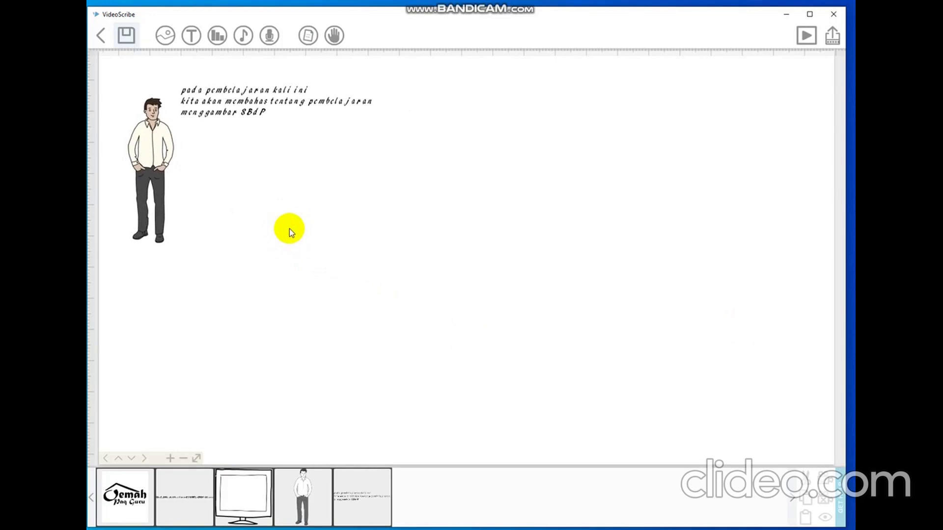
Preview the drawing from the lesson text element with 'Zoom at end?' ticked.
left_click(282, 111)
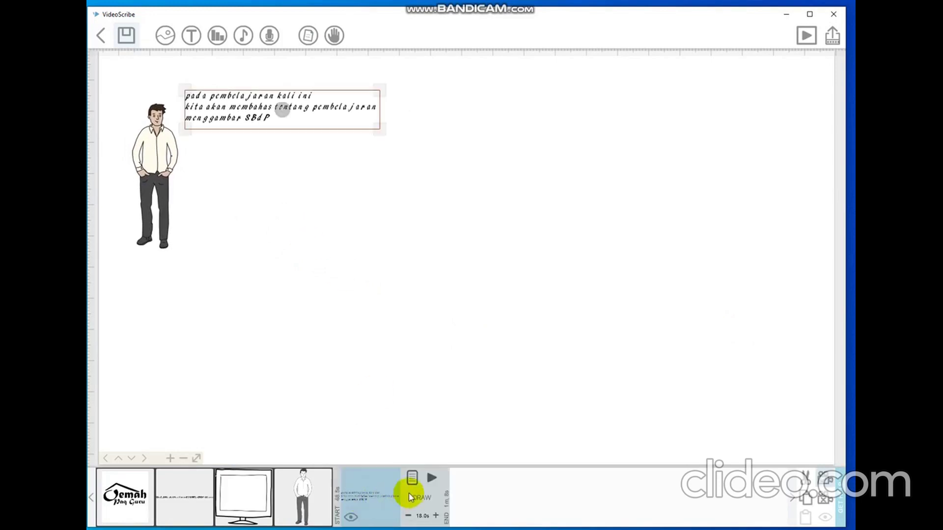
left_click(431, 479)
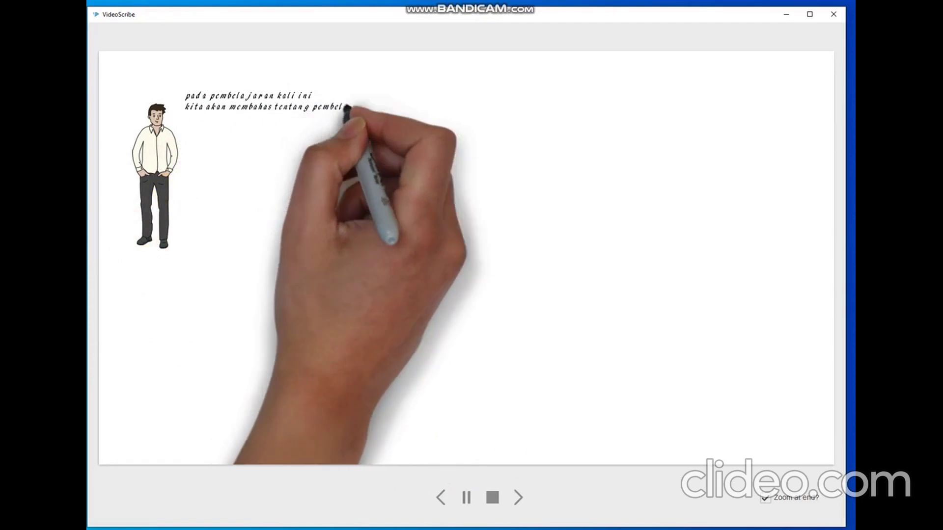
left_click(768, 500)
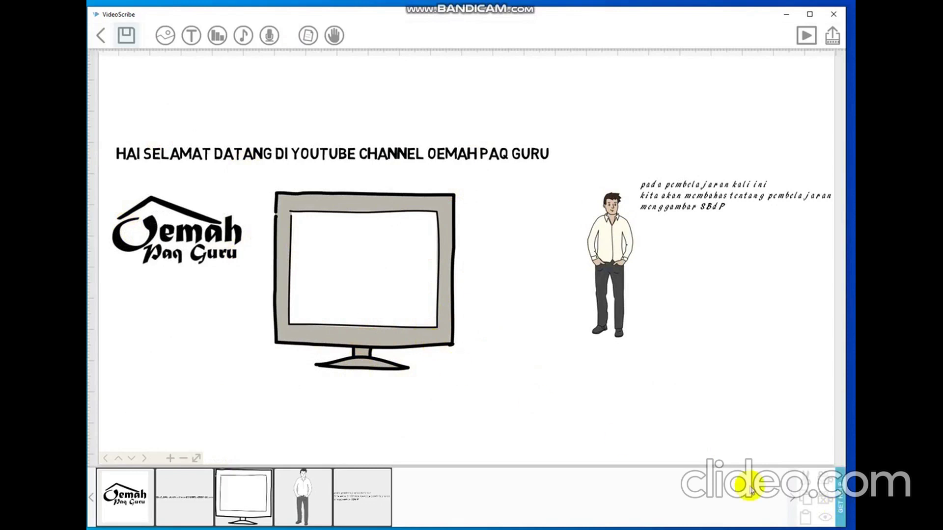
Replay the preview starting from the fifth element, the SBdP lesson text.
left_click(371, 502)
left_click(430, 481)
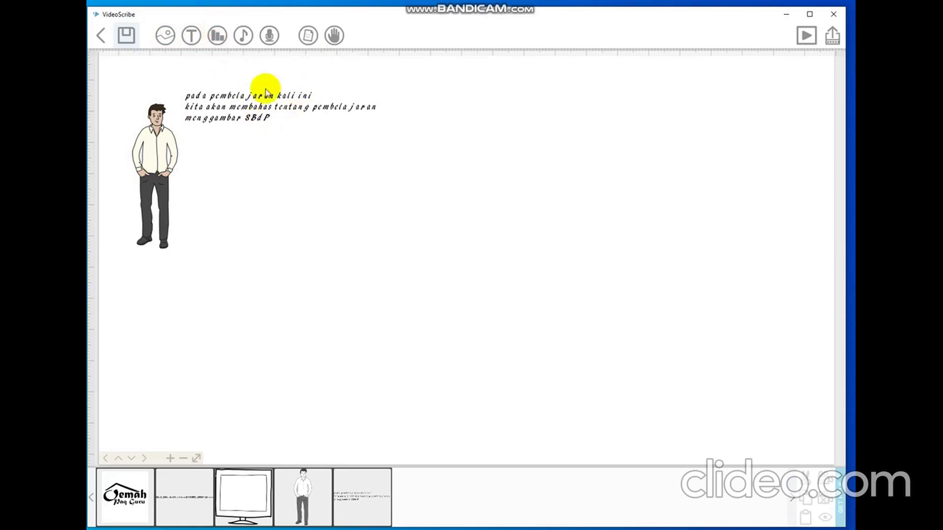
left_click(218, 44)
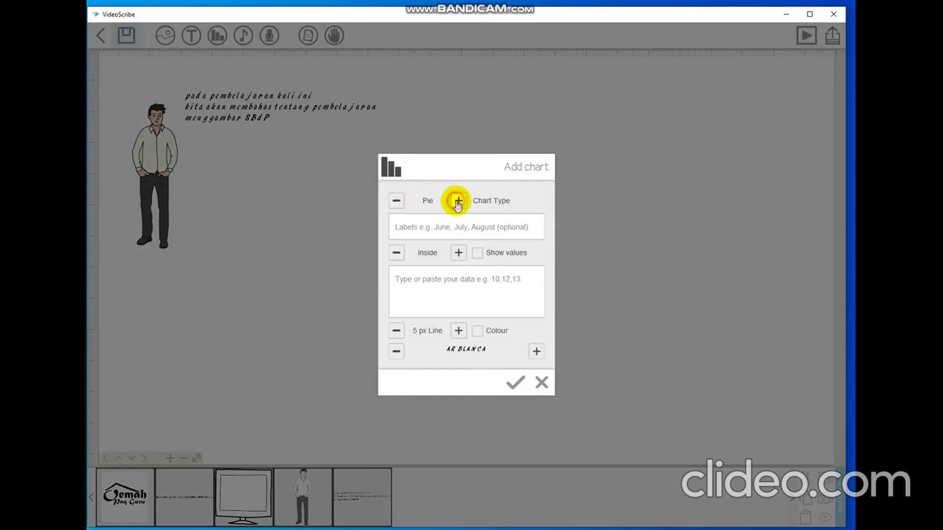
left_click(458, 201)
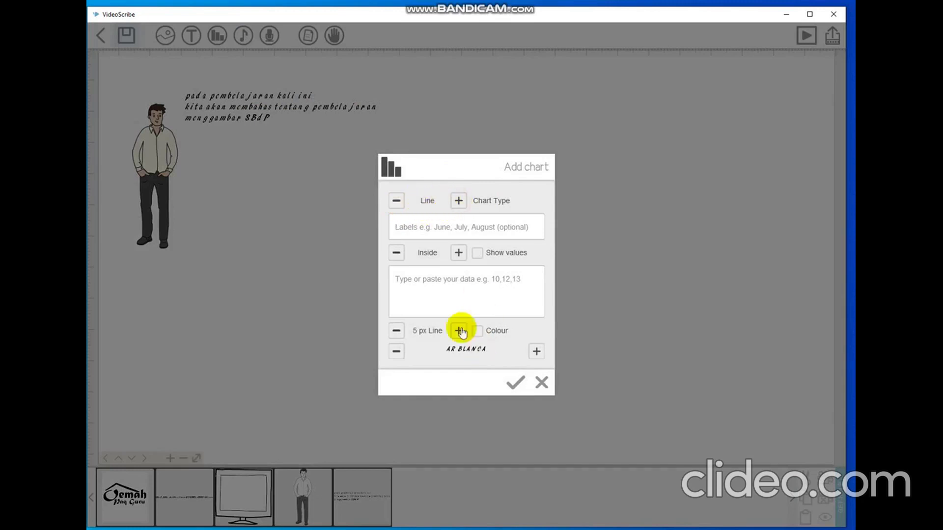
left_click(541, 384)
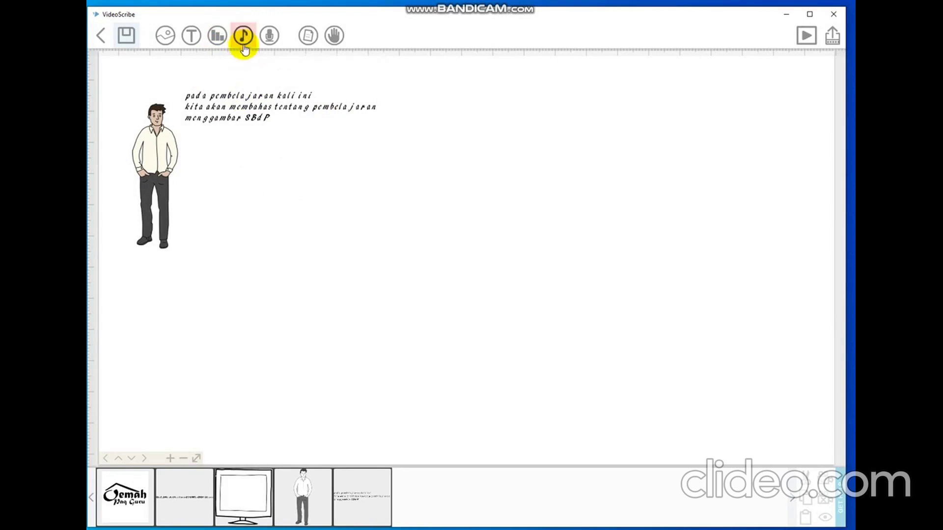
Pick bensound-goinghigher.mp3 from the video tutorial 2 folder as background music.
left_click(244, 45)
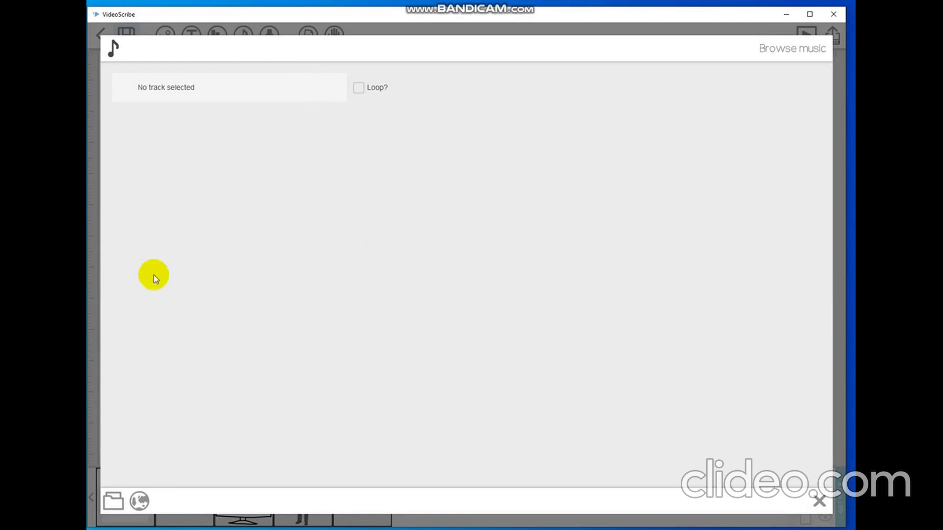
left_click(117, 501)
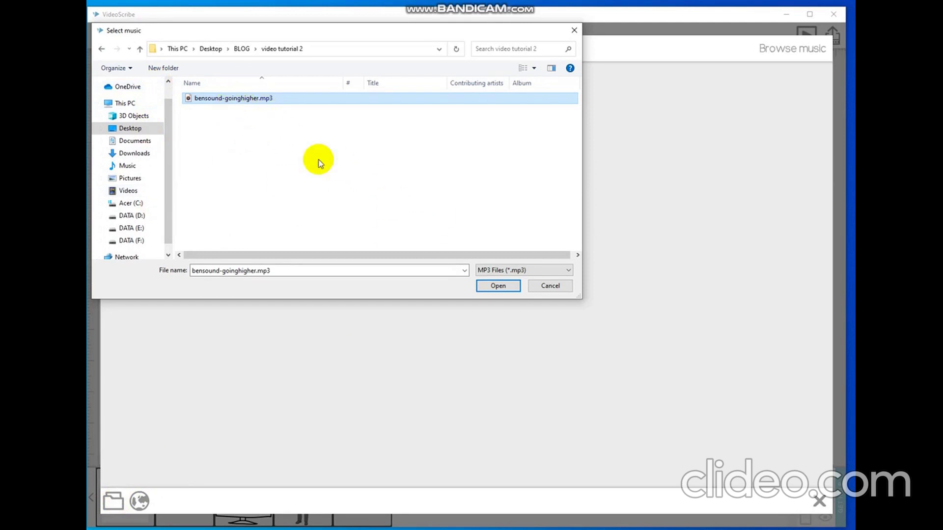
Import bensound-goinghigher as looping background music with a lowered volume, then select the logo element.
left_click(500, 287)
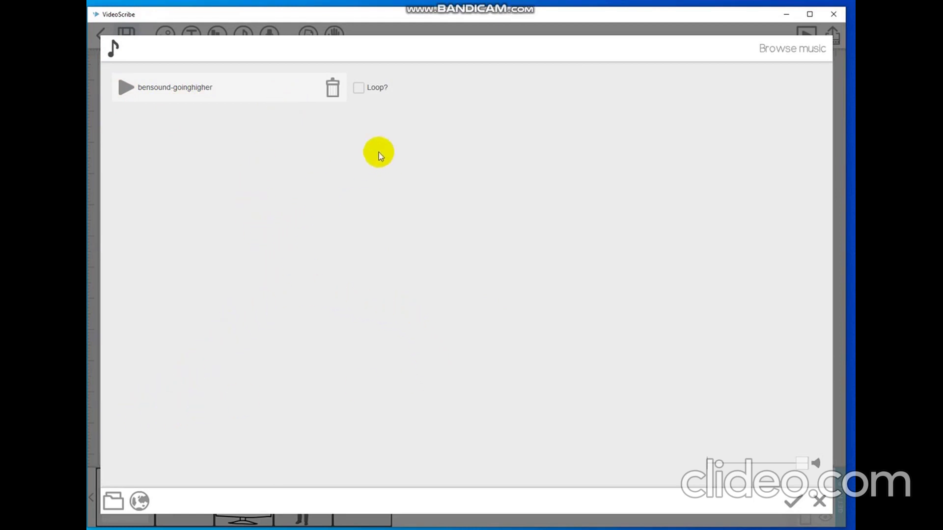
left_click(359, 92)
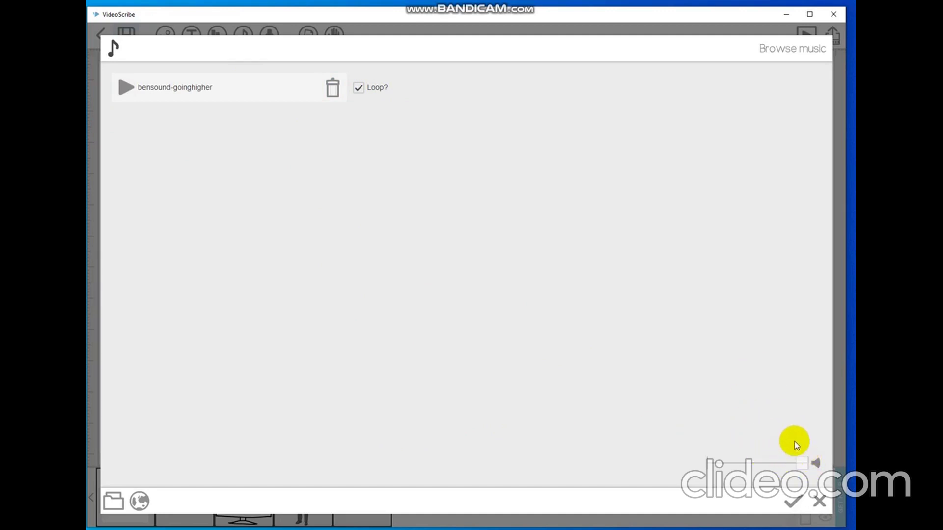
left_click_drag(806, 469, 737, 470)
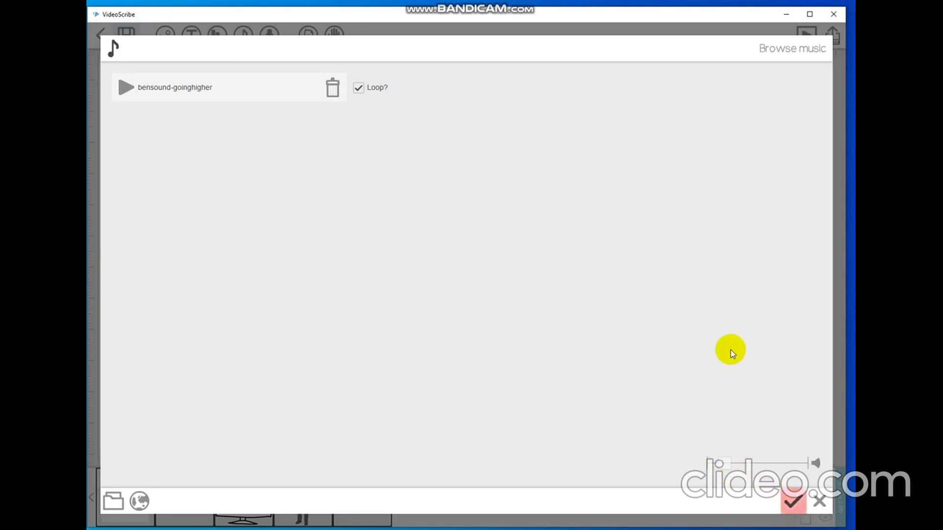
left_click(790, 499)
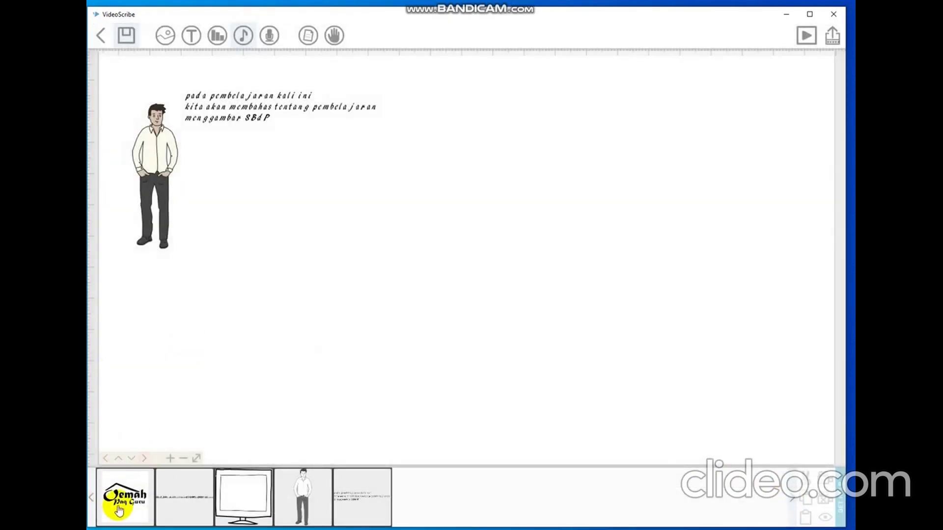
left_click(118, 499)
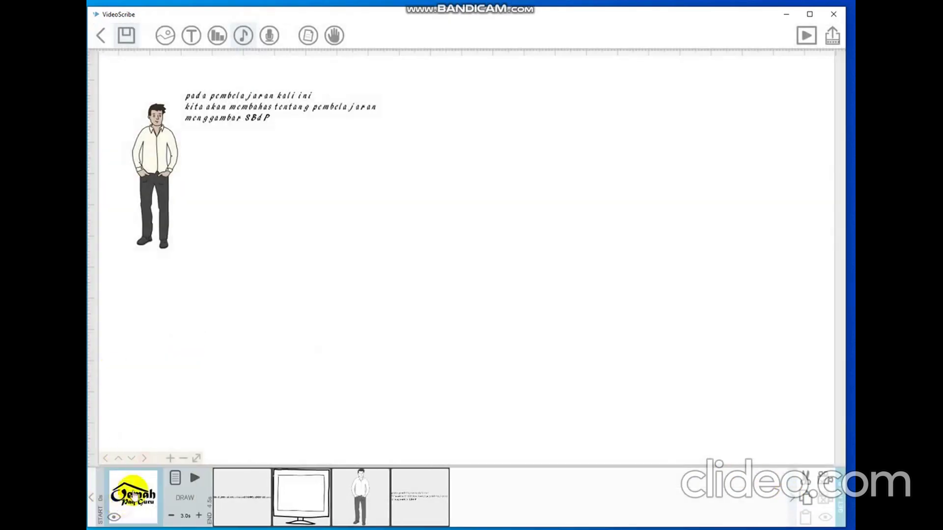
left_click(195, 480)
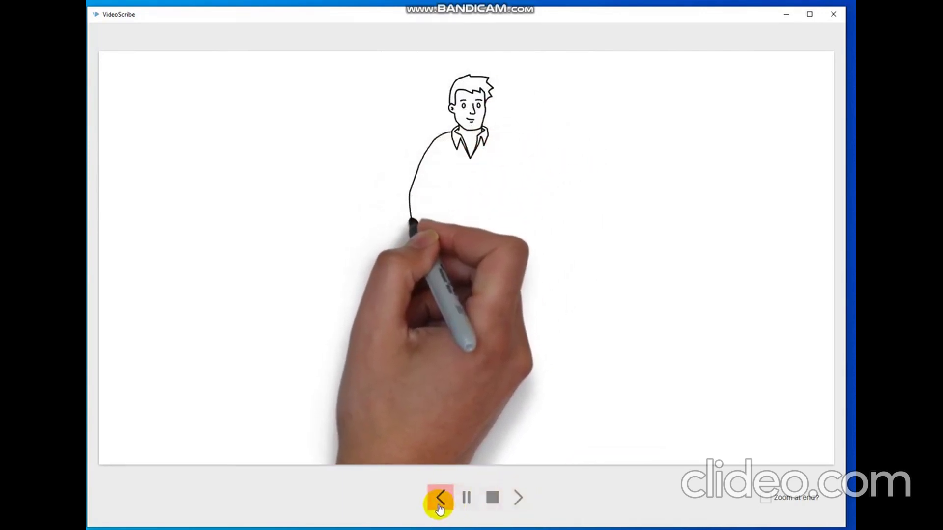
left_click(517, 500)
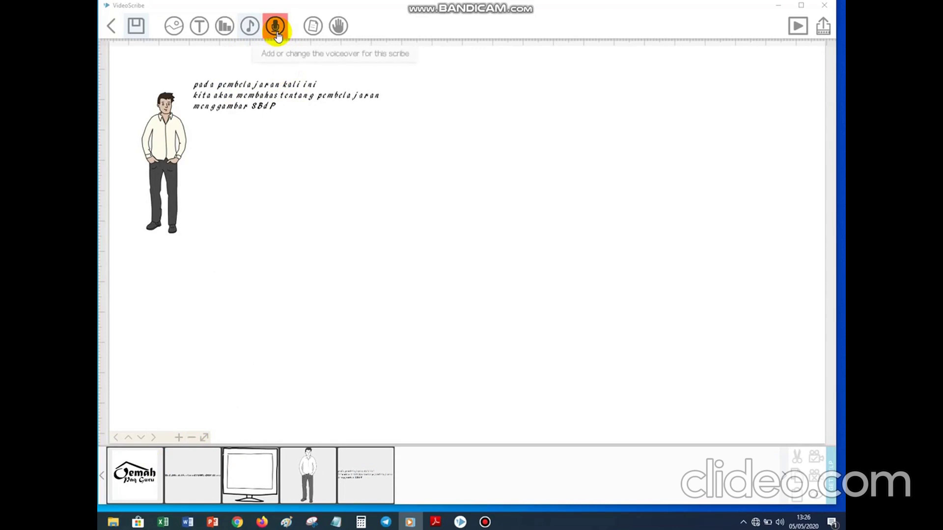
Try a short test voiceover recording, discard it, and close the Voiceover dialog.
left_click(276, 33)
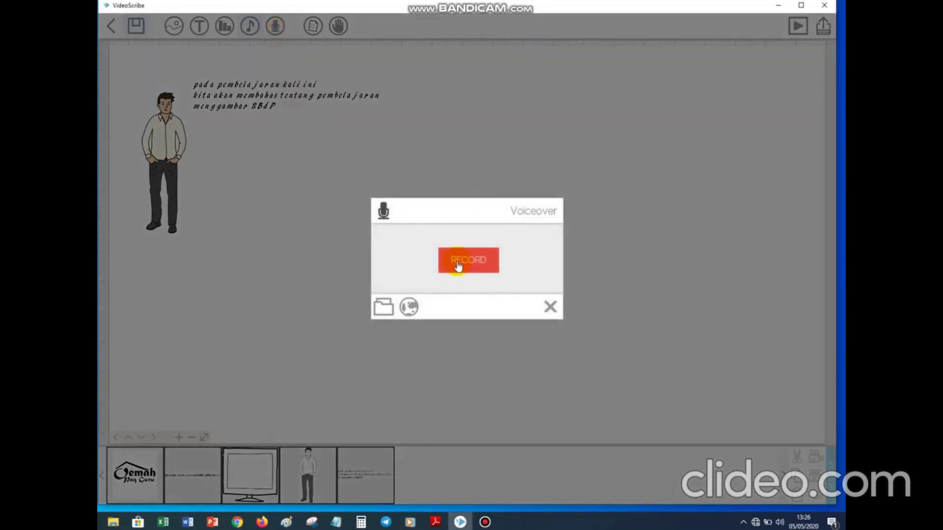
left_click(483, 268)
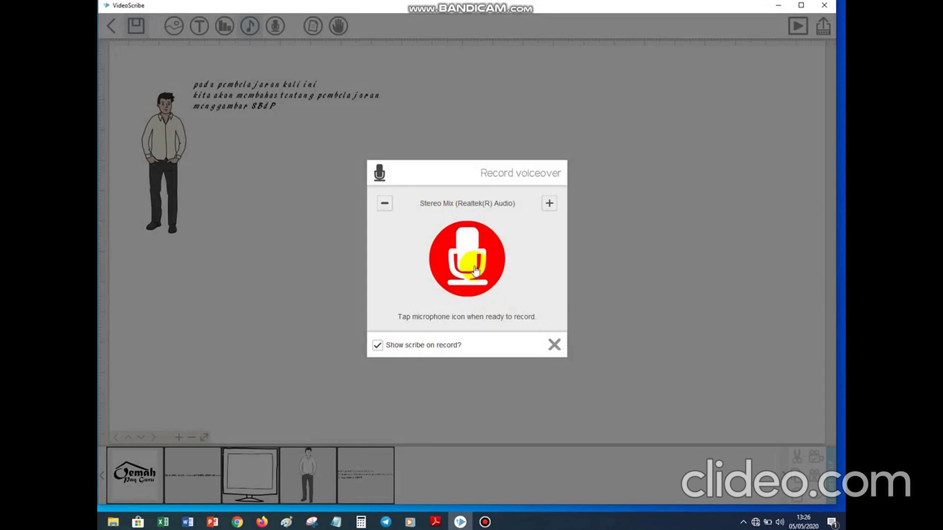
left_click(445, 280)
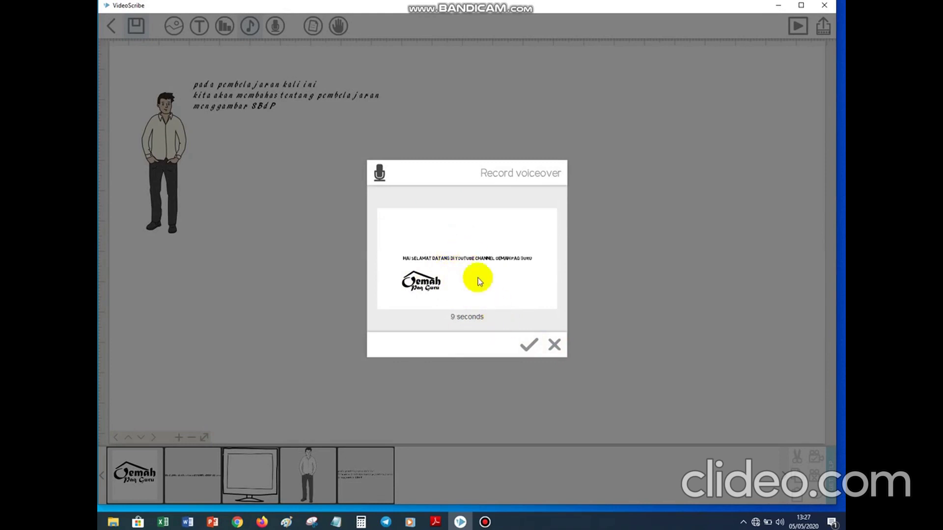
left_click(554, 346)
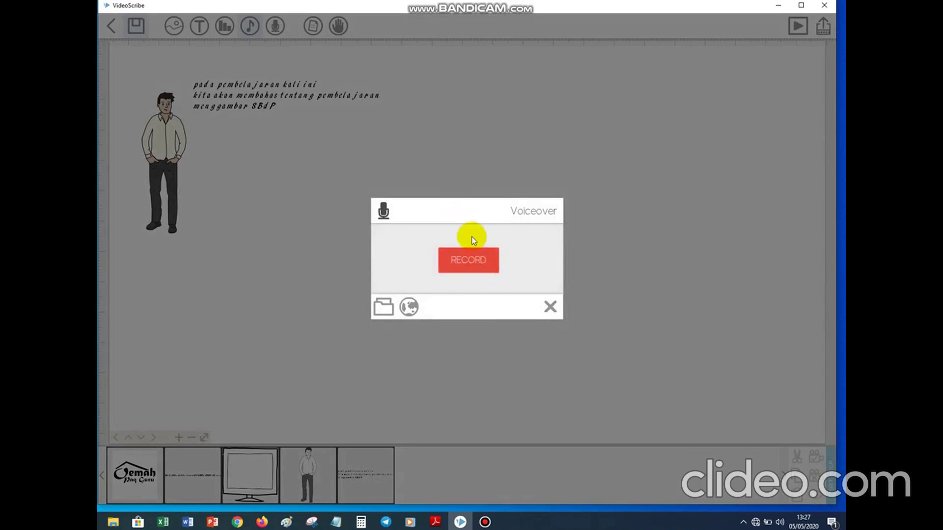
left_click(484, 265)
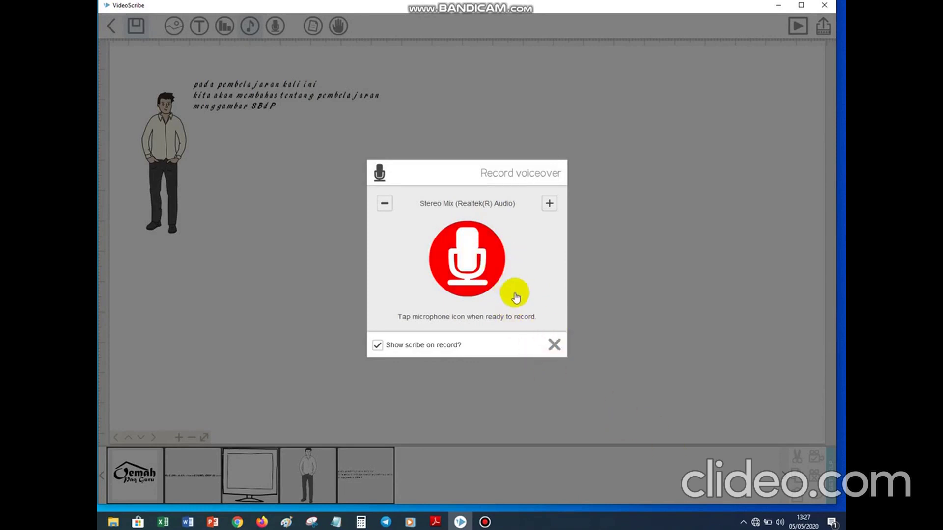
left_click(554, 344)
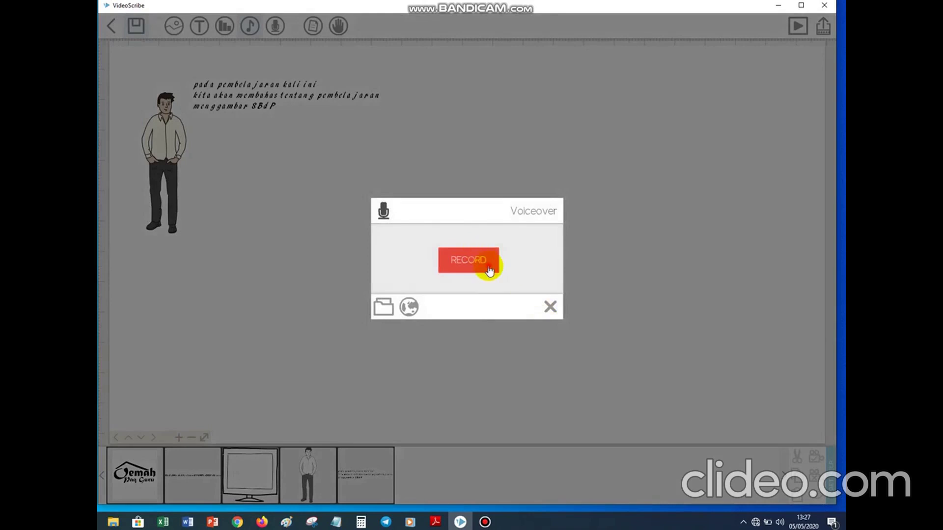
left_click(489, 271)
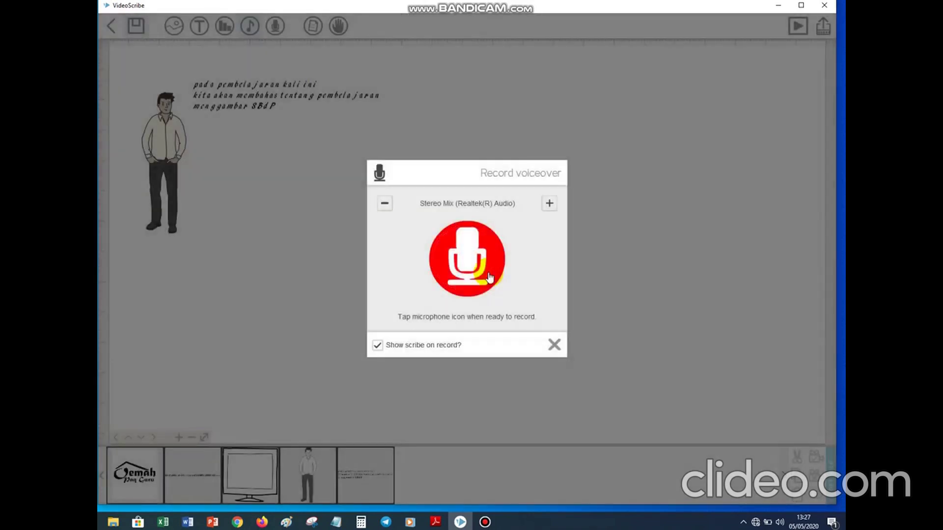
left_click(490, 278)
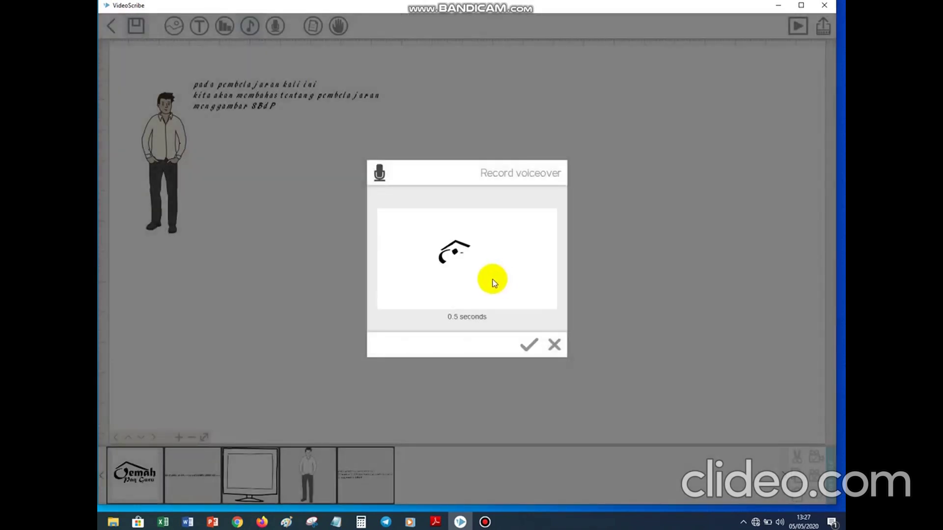
left_click(554, 344)
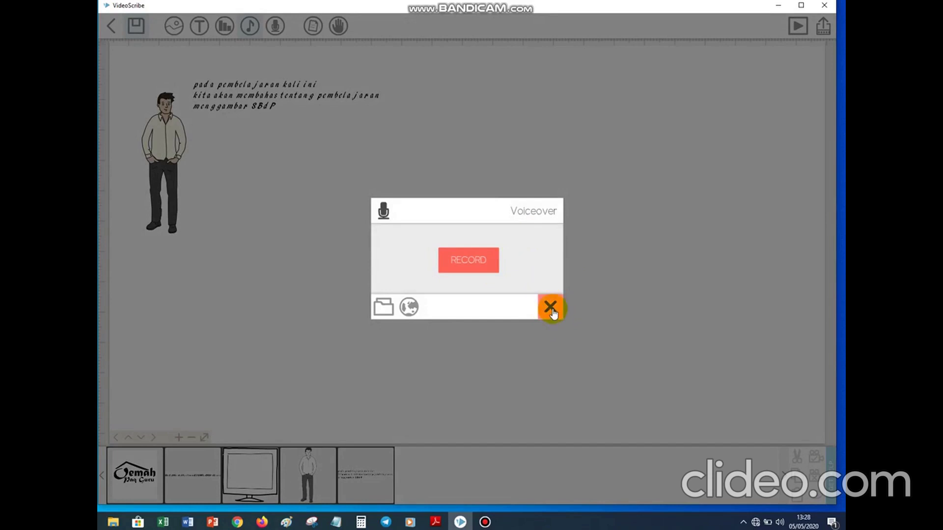
left_click(550, 308)
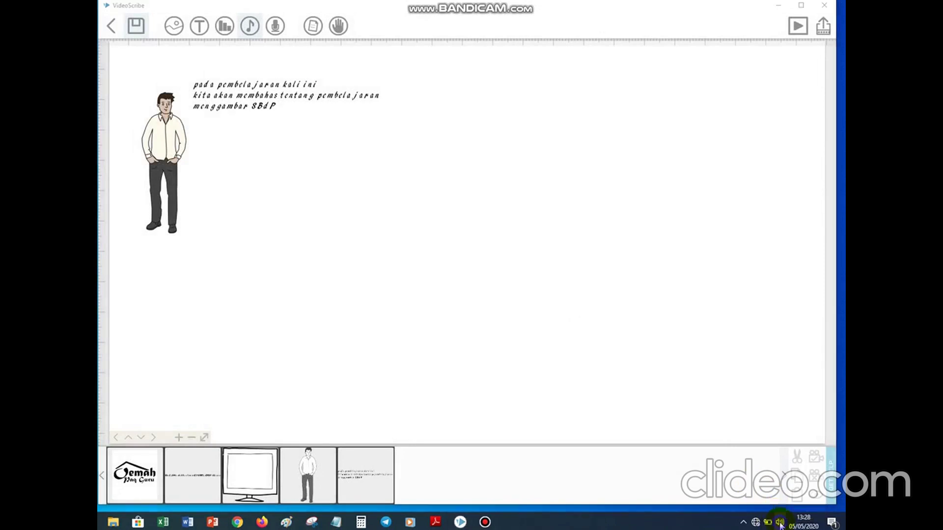
Open the Windows Sound settings' Manage sound devices list.
right_click(781, 525)
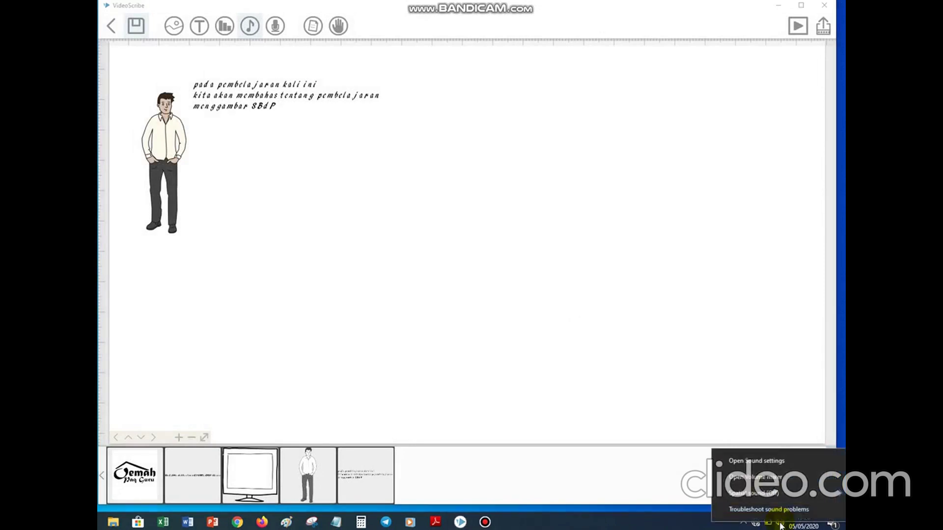
left_click(764, 463)
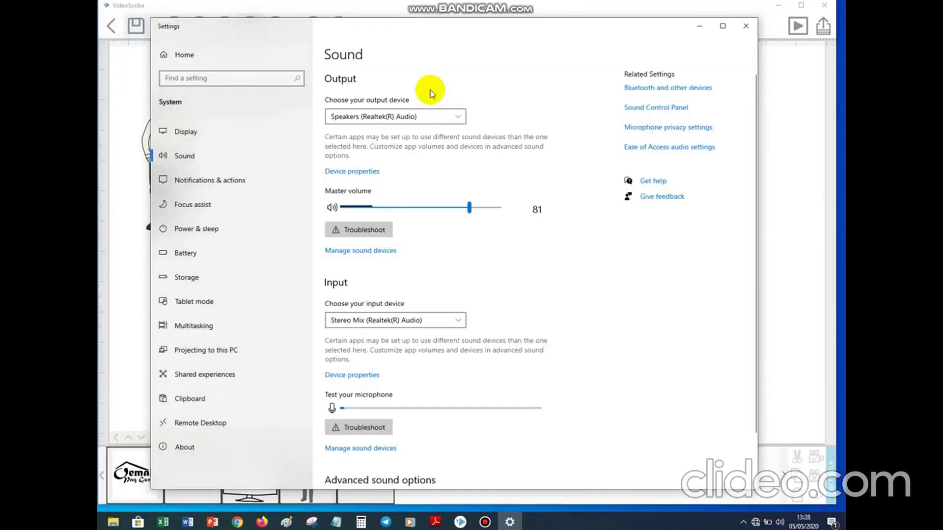
left_click(364, 450)
Disable and re-enable the Microphone input device, then close Settings.
left_click(219, 267)
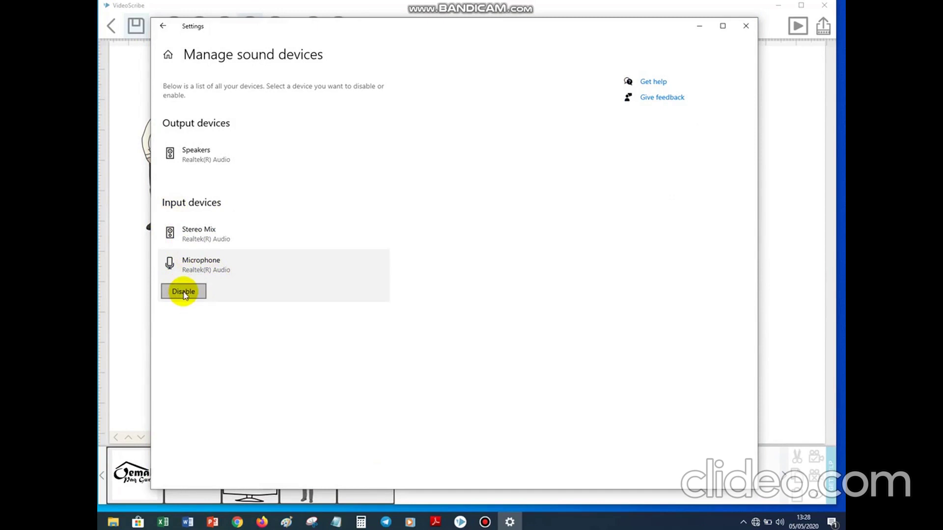
left_click(197, 289)
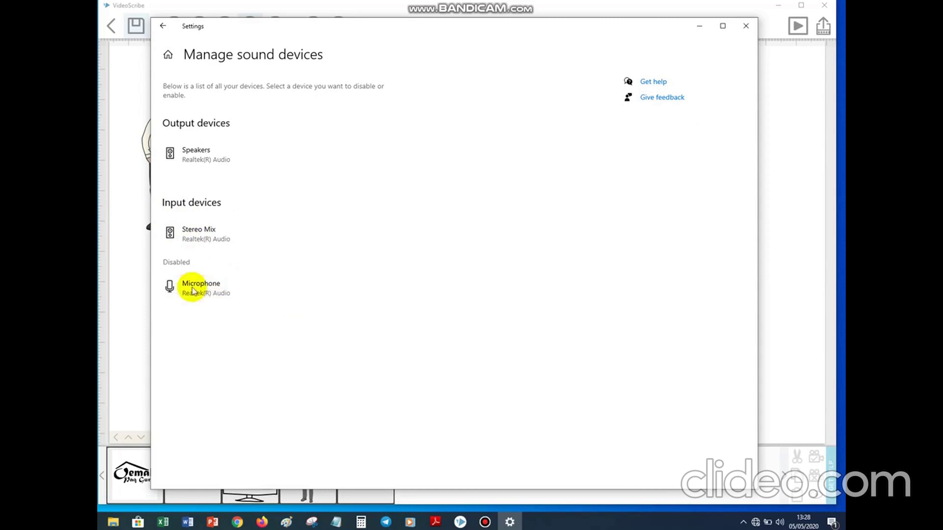
left_click(216, 292)
left_click(196, 317)
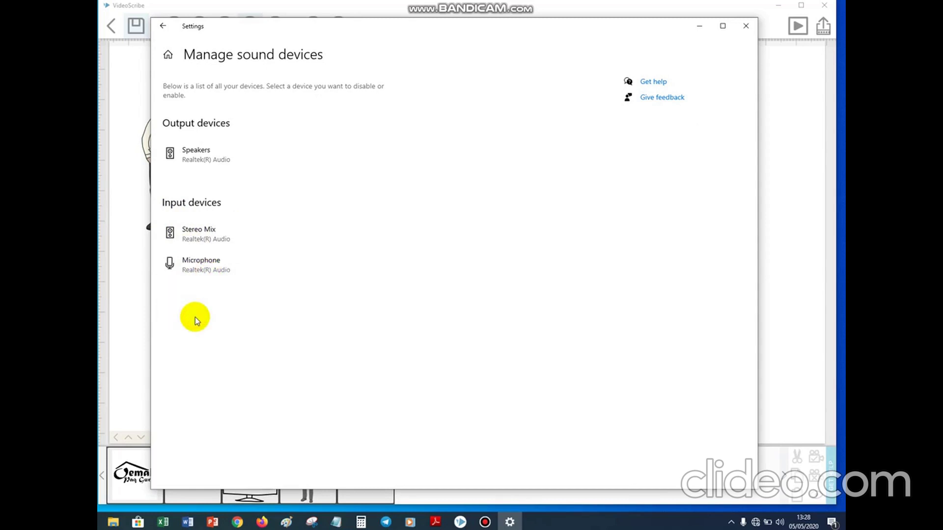
left_click(206, 279)
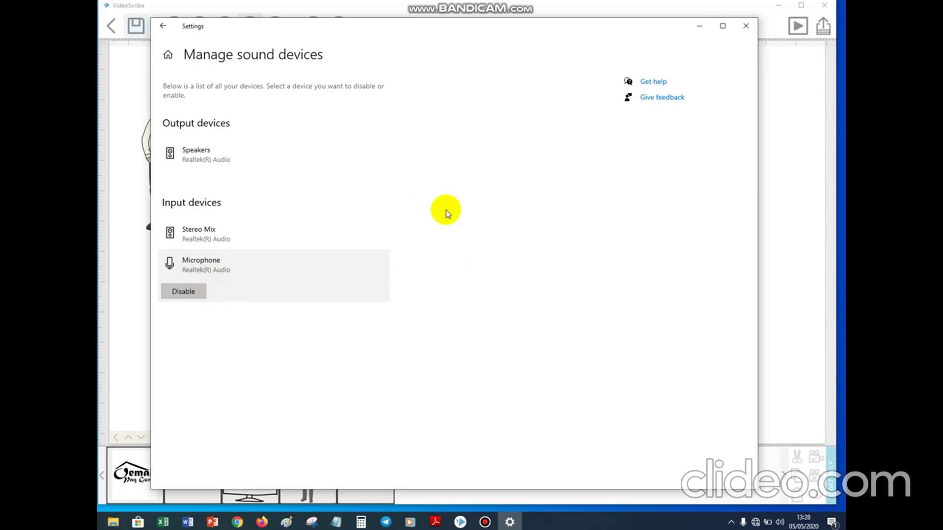
left_click(747, 26)
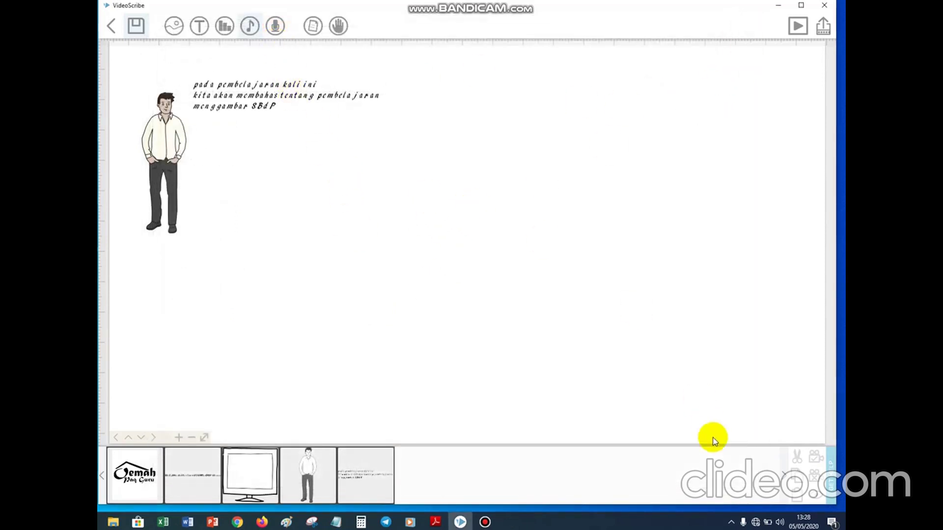
Record a one-minute voiceover over the scribe playback and accept it.
mouse_move(747, 525)
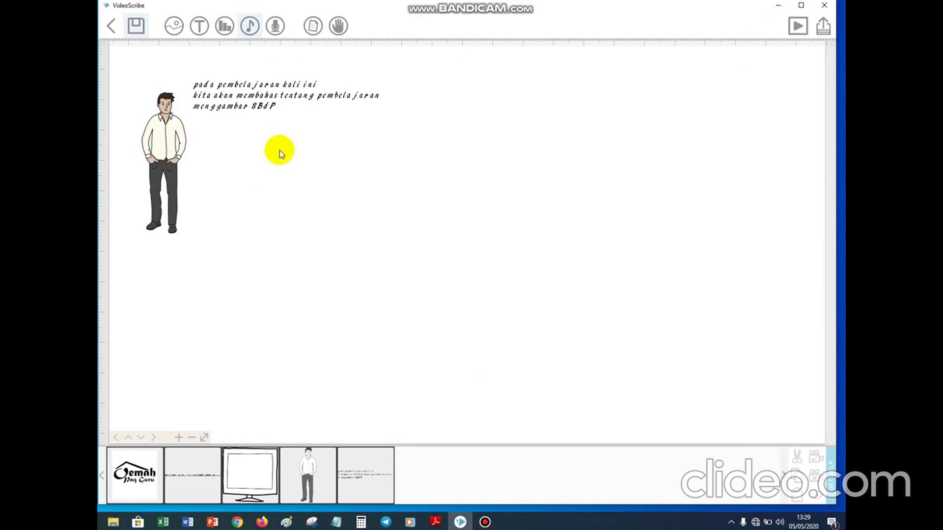
left_click(275, 25)
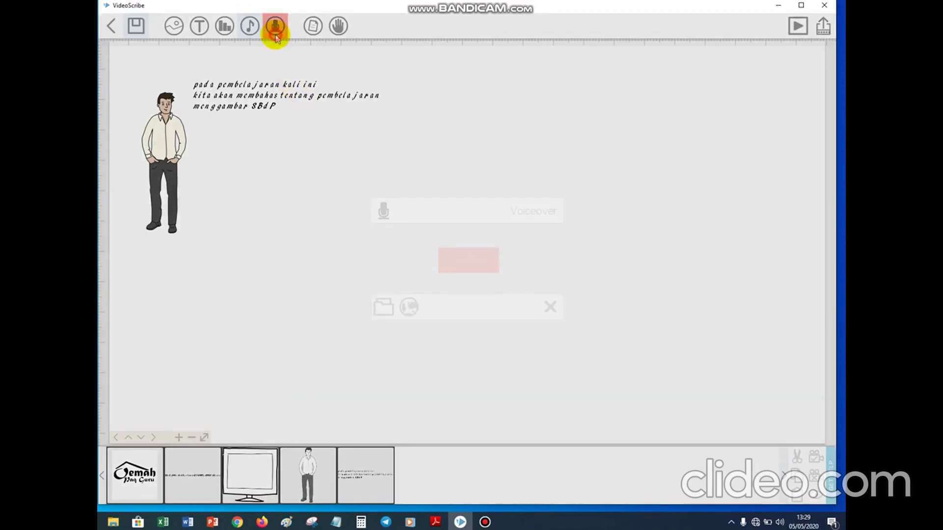
left_click(493, 272)
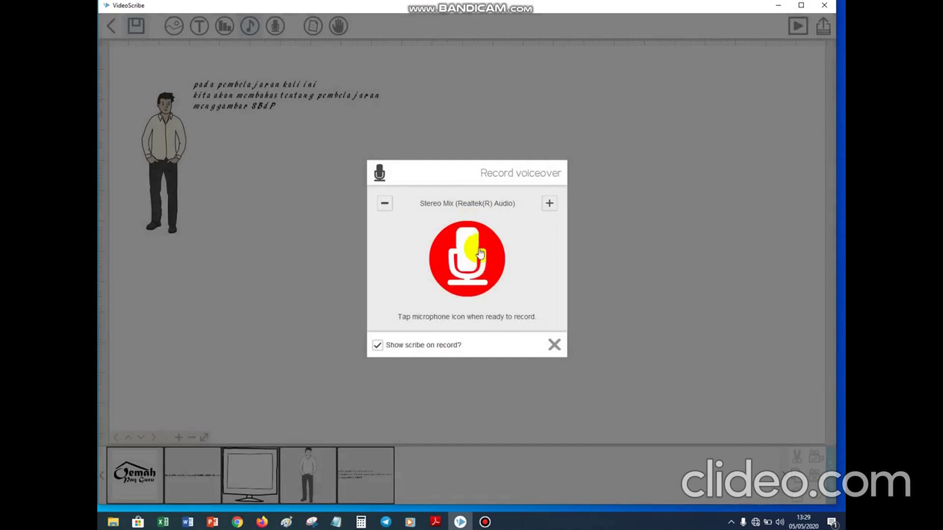
left_click(487, 272)
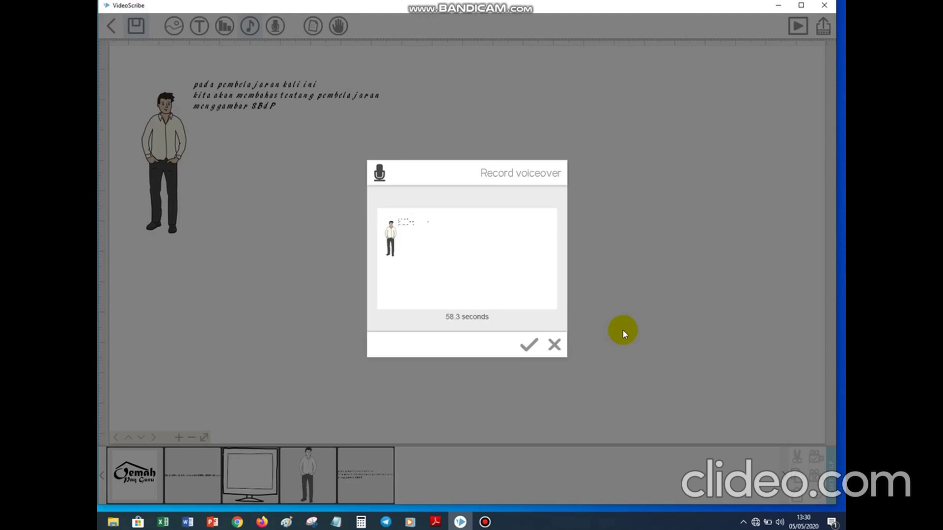
left_click(530, 346)
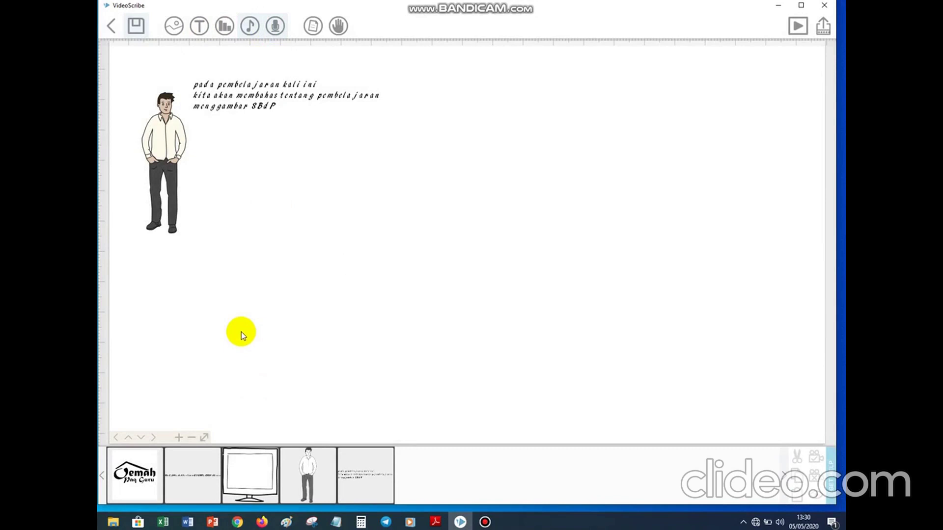
Select the opening logo scene on the timeline once the voiceover is saved.
left_click(140, 486)
Preview the scribe from the first scene and set the video export format to AVI.
left_click(203, 456)
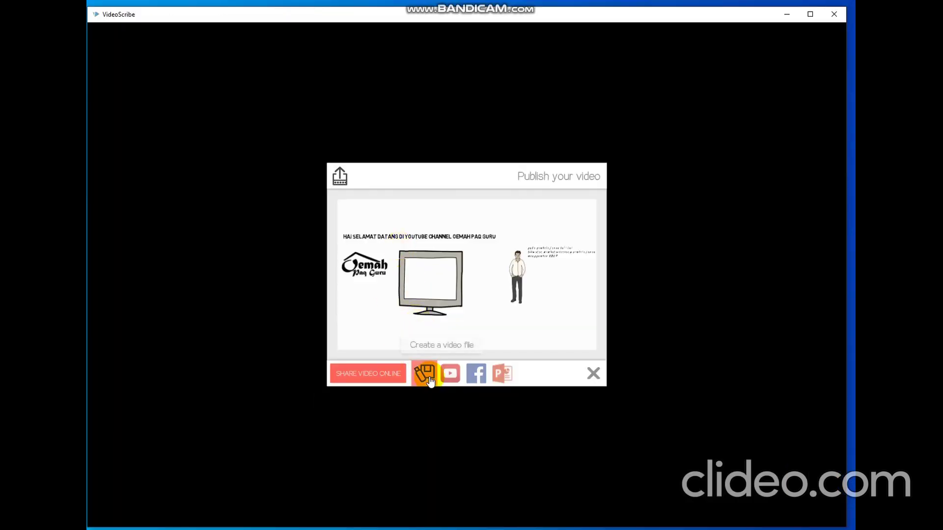
left_click(425, 375)
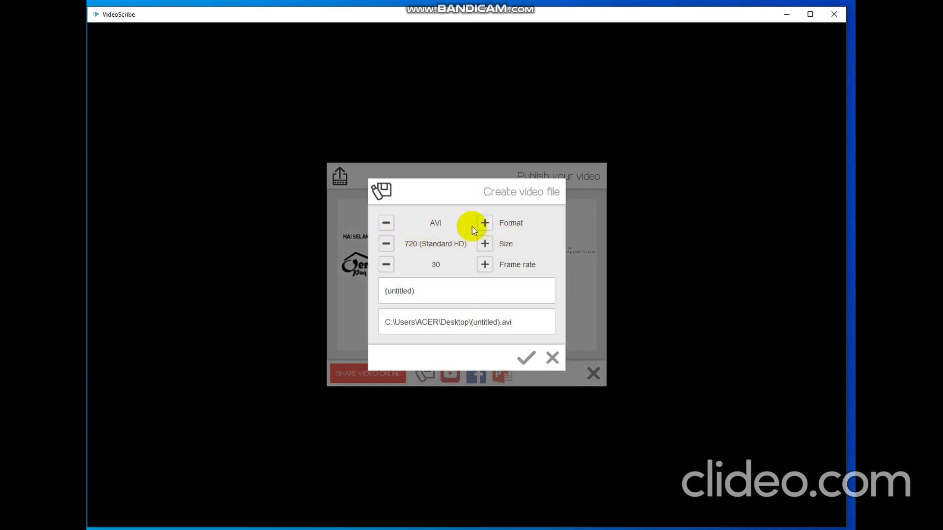
left_click(485, 224)
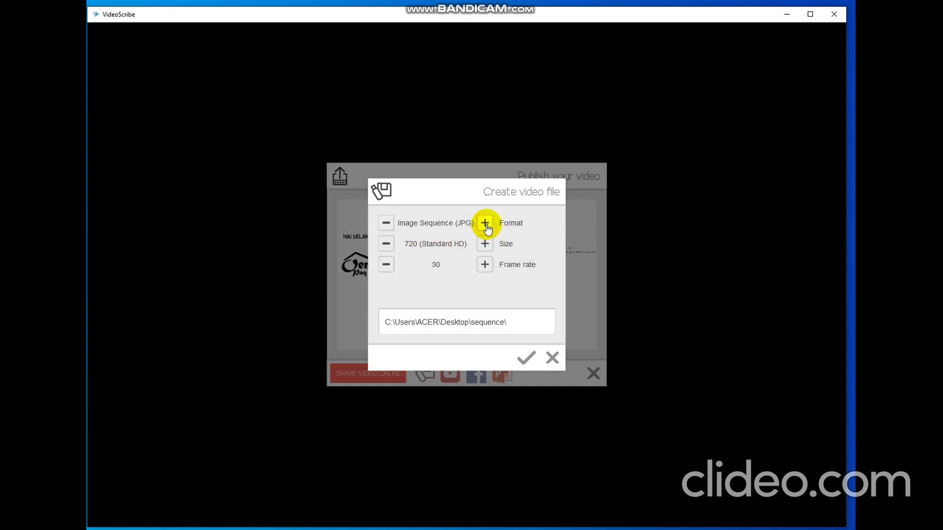
left_click(485, 224)
left_click(484, 225)
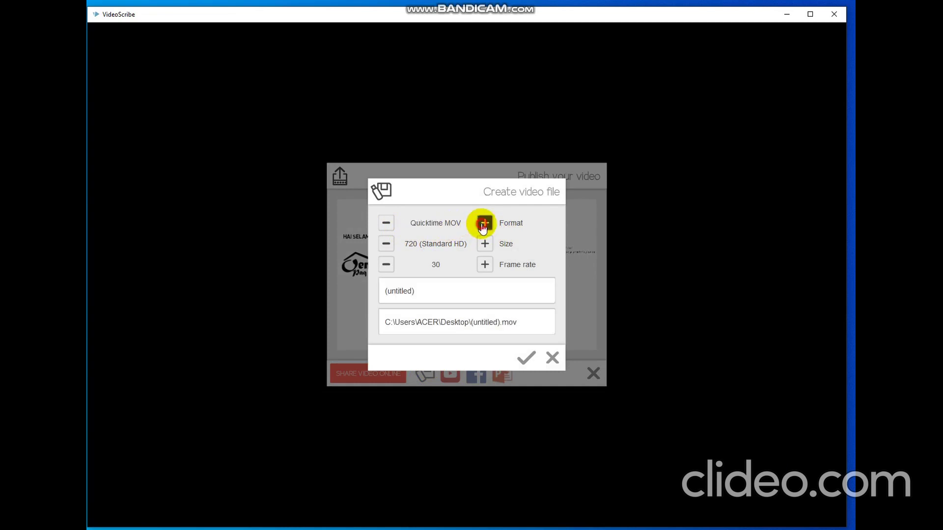
left_click(485, 227)
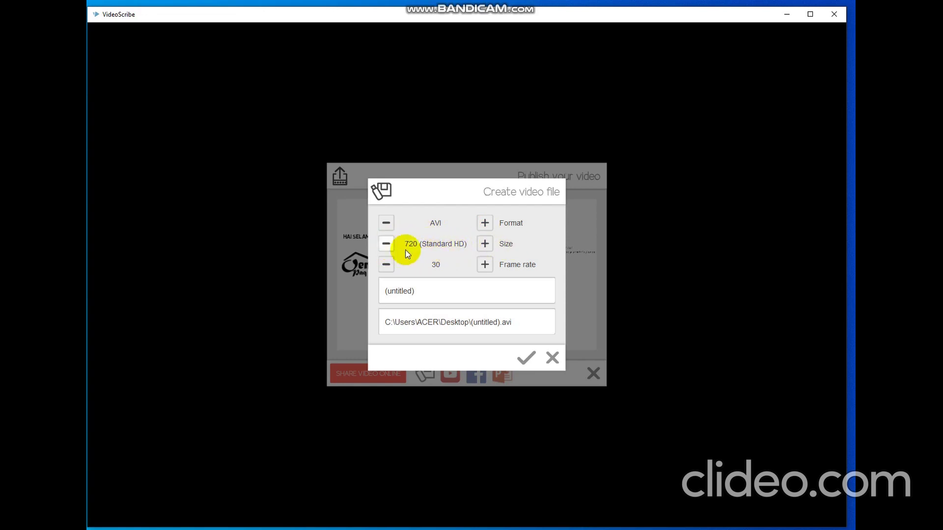
Set the export video size to 720 (Standard HD).
left_click(391, 246)
left_click(391, 245)
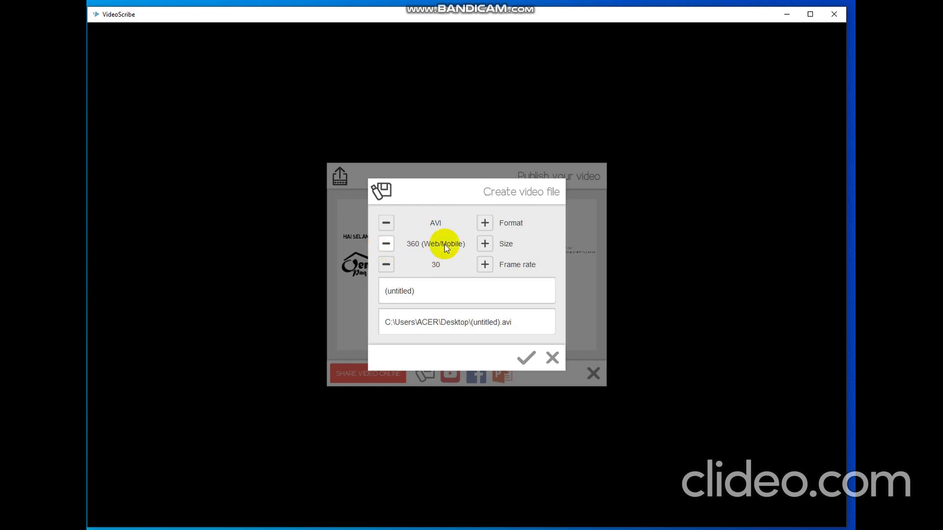
left_click(483, 244)
left_click(483, 245)
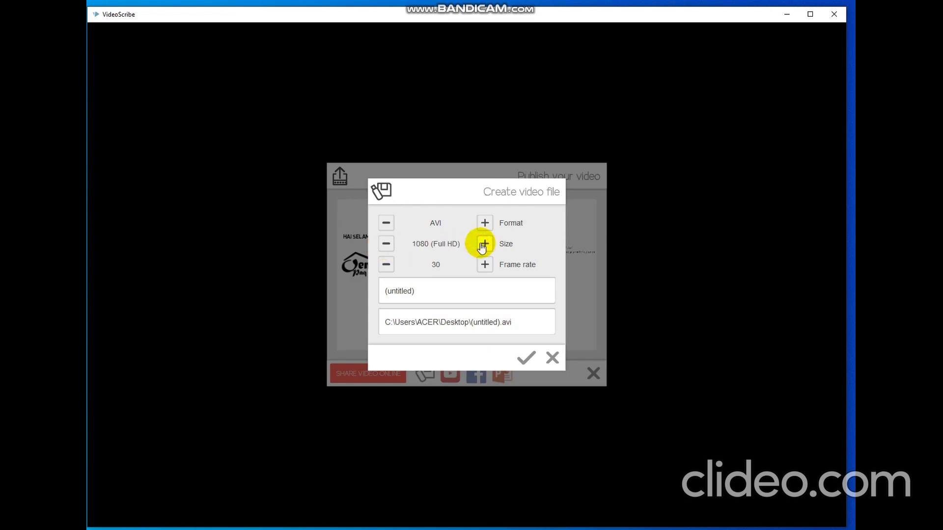
left_click(389, 245)
left_click(484, 244)
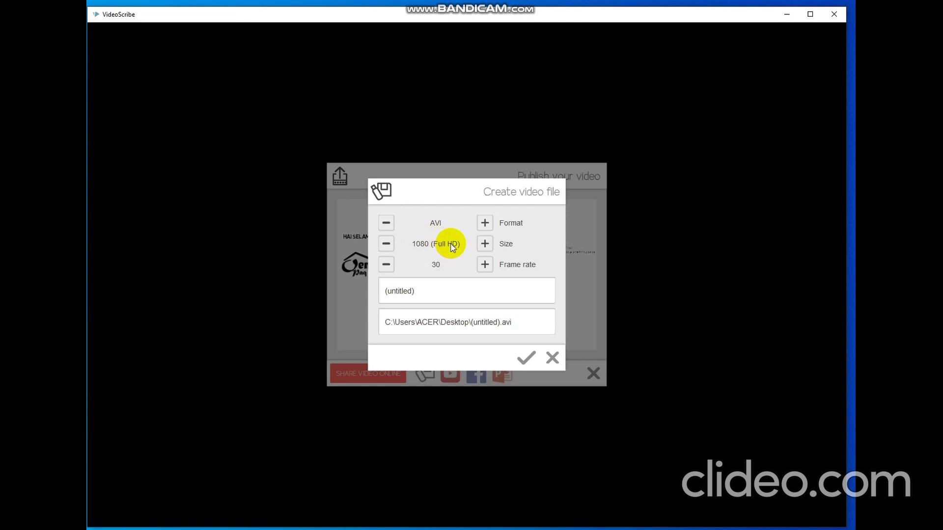
left_click(386, 244)
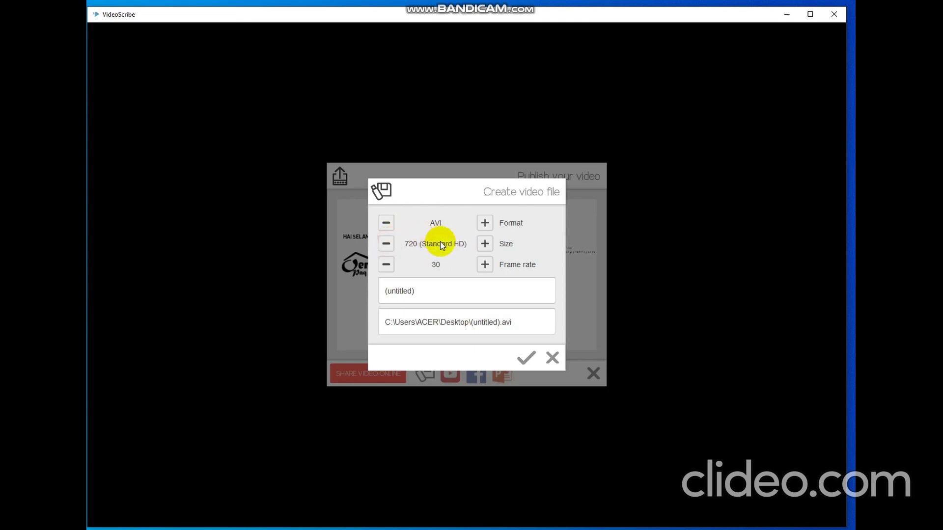
Lower the frame rate from 30 to 25 and select the (untitled) title.
left_click(429, 287)
left_click(386, 265)
left_click_drag(430, 288, 358, 295)
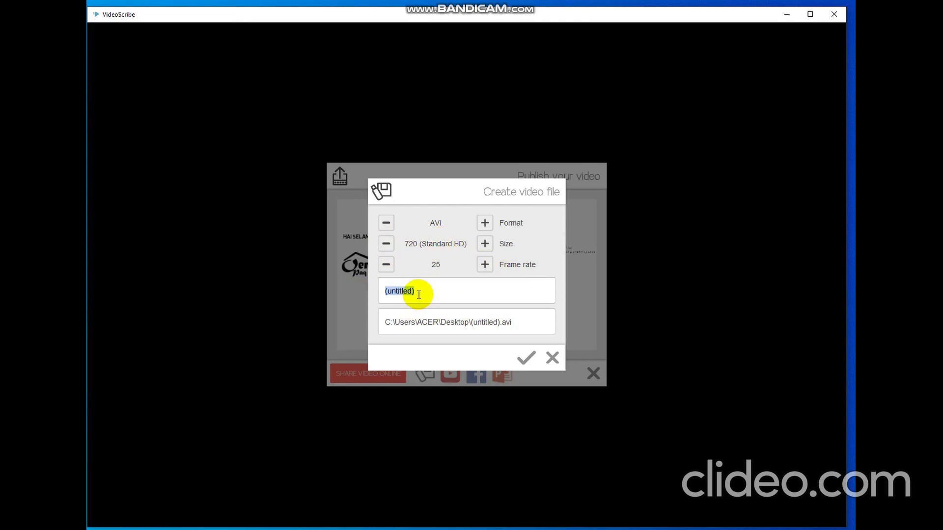
Title the video 'tutorial', keep the Desktop output path, and create tutorial.avi.
type("tutorial")
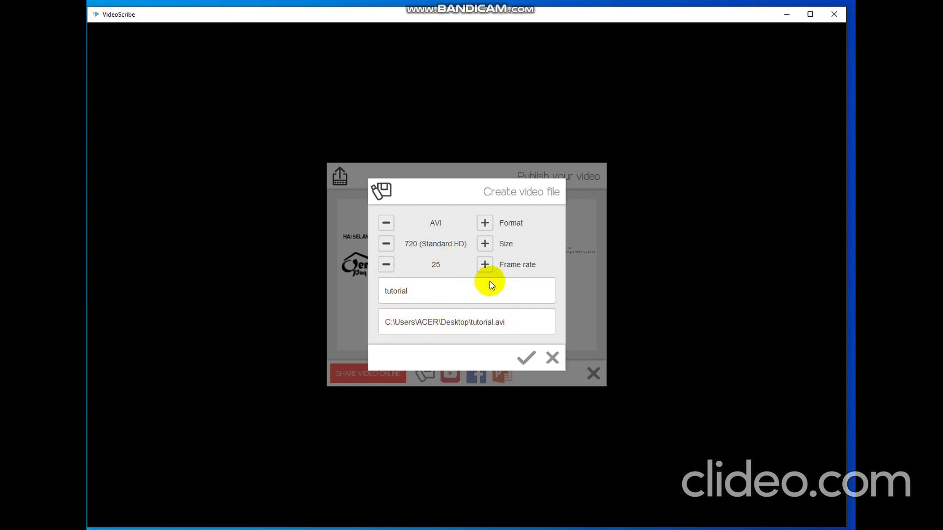
left_click(492, 323)
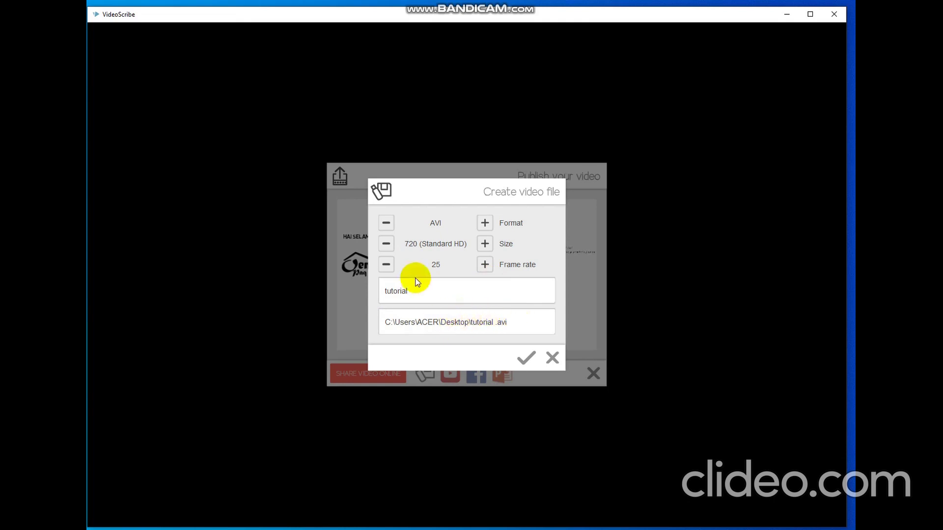
left_click(440, 323)
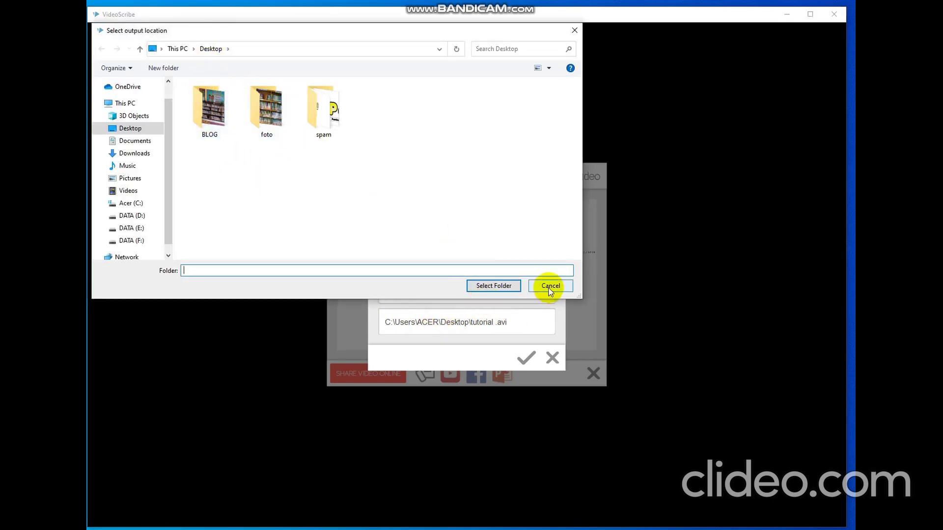
left_click(497, 287)
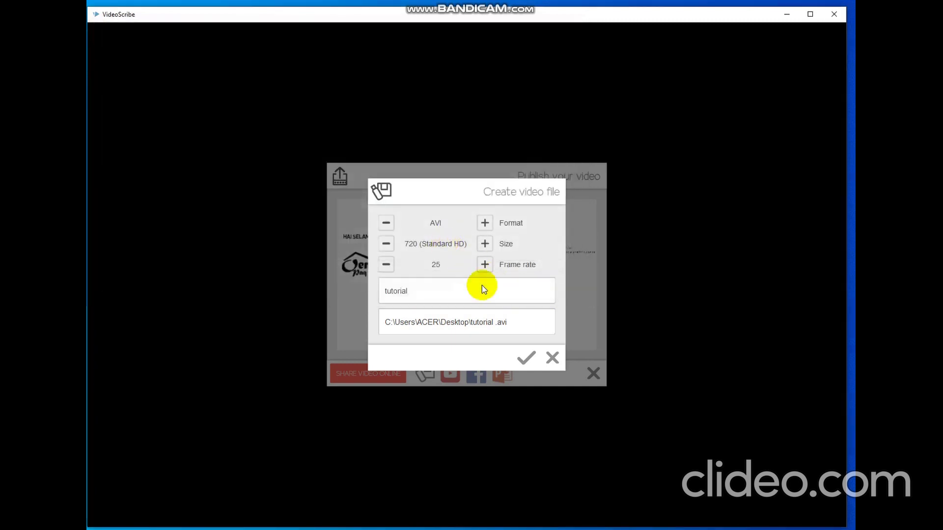
left_click(523, 364)
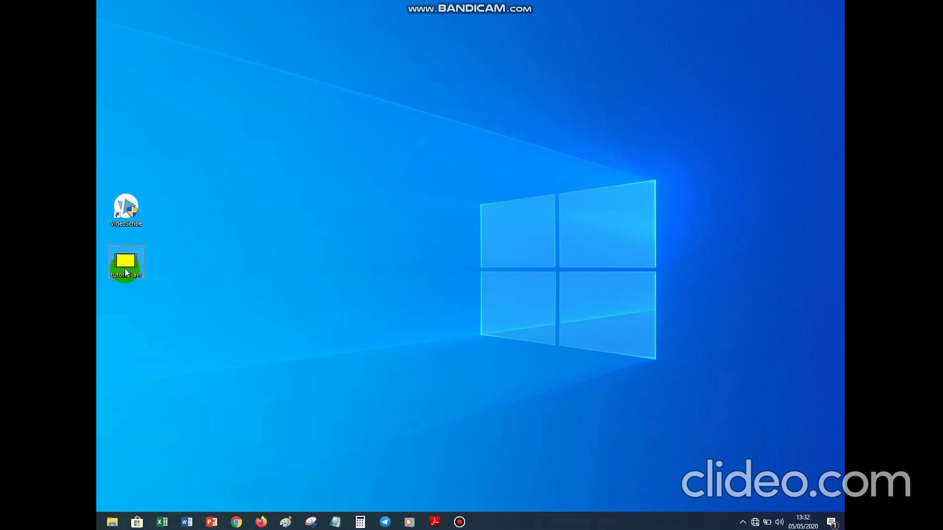
Move tutorial.avi toward the desktop centre, play it in Films & TV, and centre the player window.
left_click_drag(123, 264, 247, 227)
left_click_drag(336, 184, 312, 154)
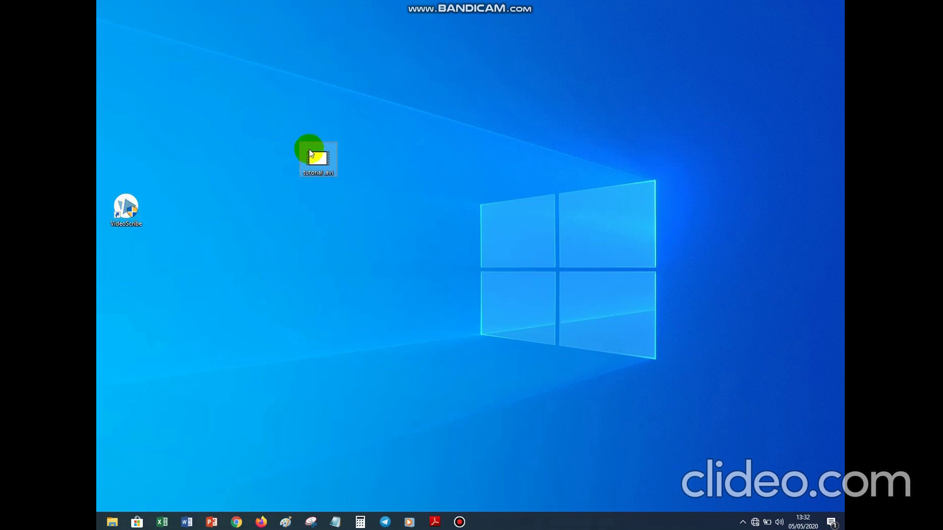
right_click(317, 160)
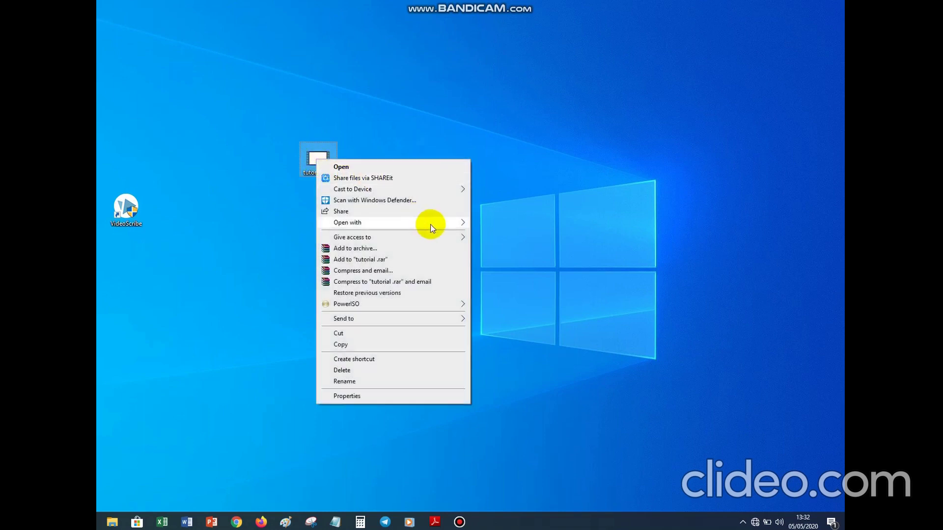
mouse_move(429, 223)
left_click(482, 223)
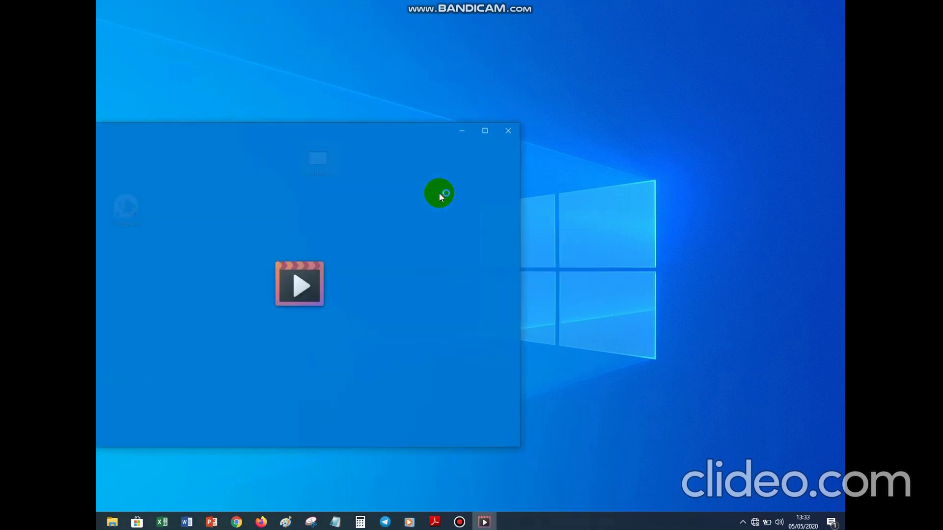
left_click_drag(396, 127, 543, 101)
Let tutorial.avi play until the man in a shirt with hands in pockets is fully drawn.
left_click(722, 129)
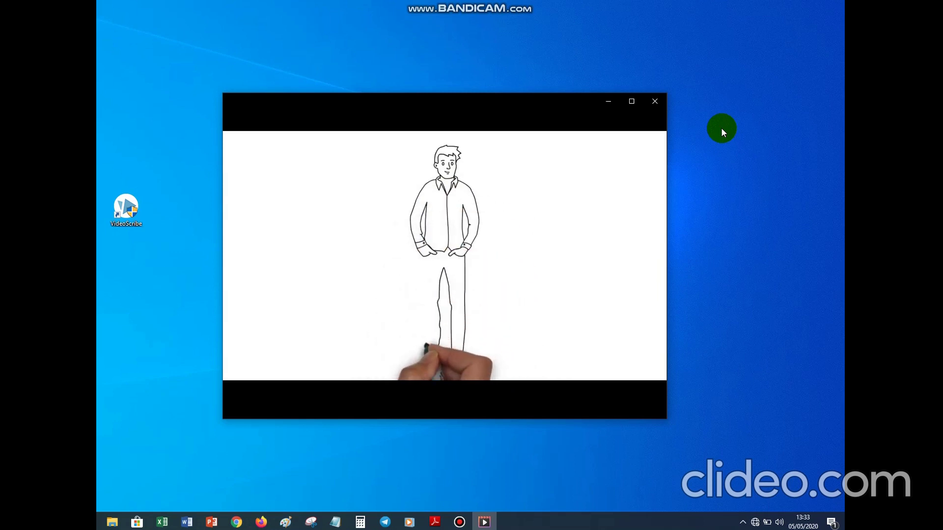
mouse_move(585, 272)
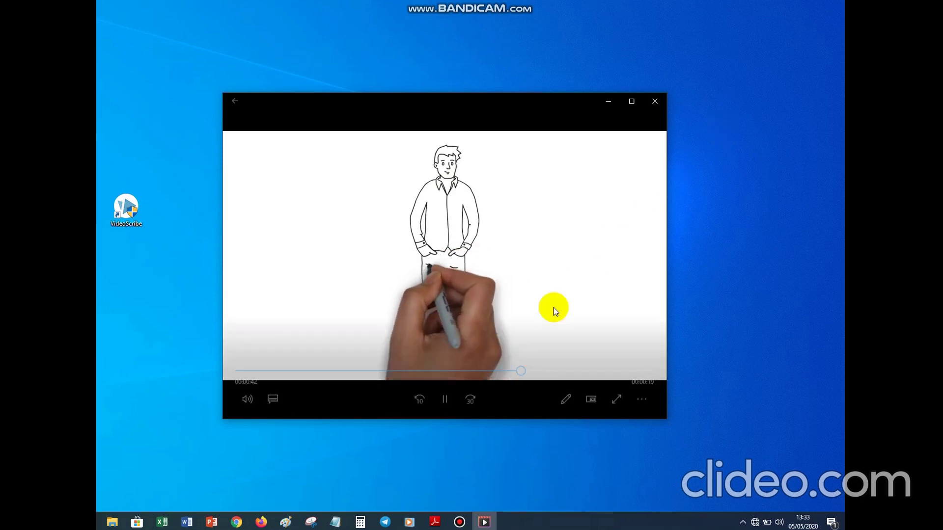